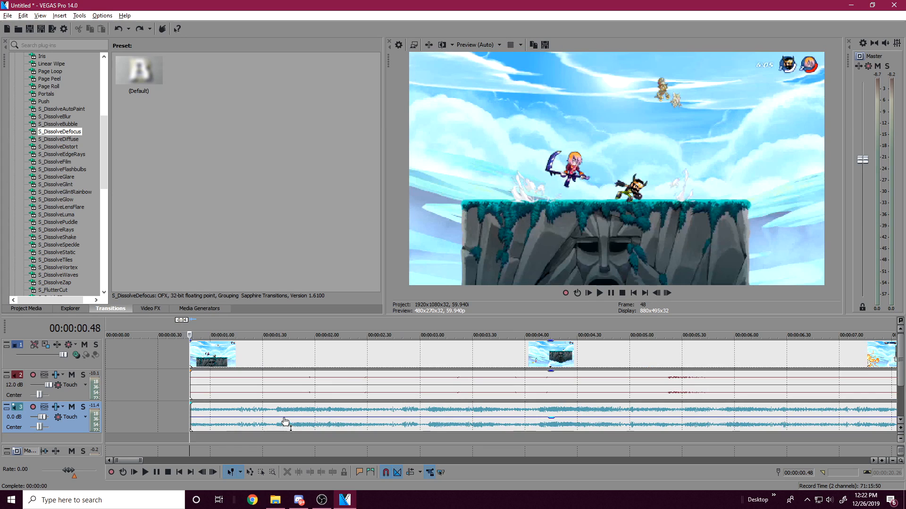
Step: Play the gameplay clip together with its music from the start of the clip, then pause playback
{"action": "scroll", "coordinate": [303, 394], "scroll_direction": "down", "scroll_amount": 2}
{"action": "scroll", "coordinate": [304, 395], "scroll_direction": "up", "scroll_amount": 1}
{"action": "scroll", "coordinate": [460, 398], "scroll_direction": "down", "scroll_amount": 1}
{"action": "key", "text": "space"}
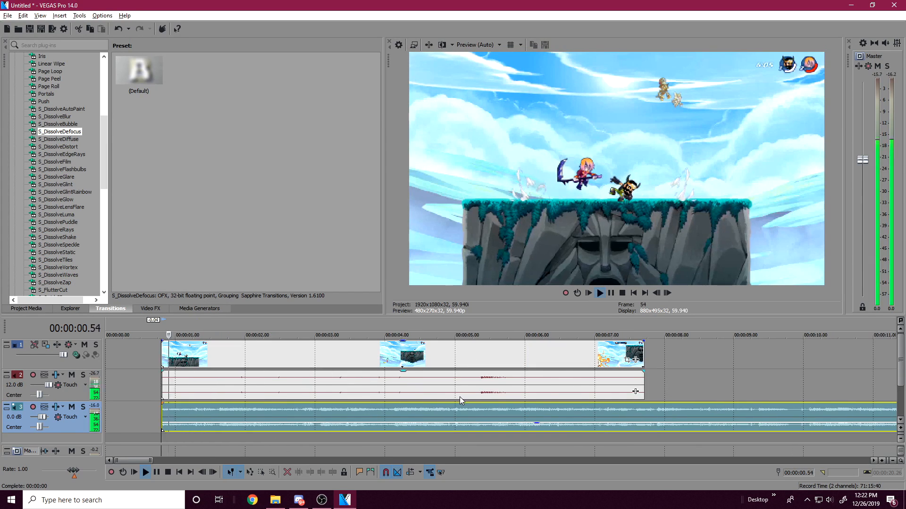
{"action": "left_click", "coordinate": [611, 294]}
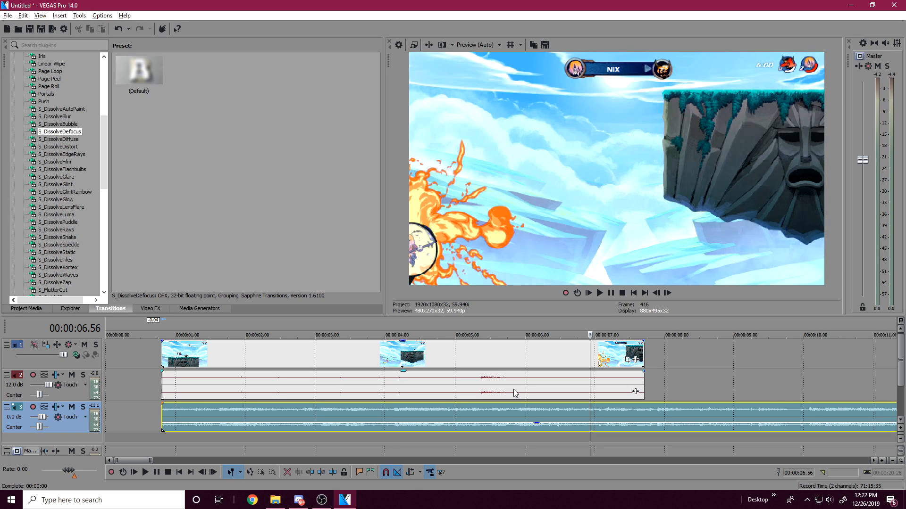
Step: Replay the gameplay clip from 00:00:03.58, then return to its opening section at 00:00:01.46
{"action": "left_click", "coordinate": [441, 387]}
{"action": "left_click", "coordinate": [382, 394]}
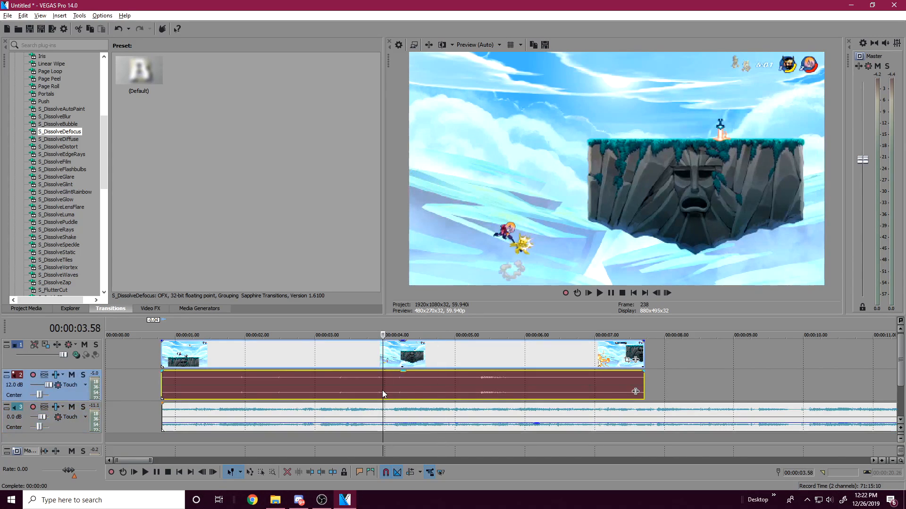
{"action": "key", "text": "space"}
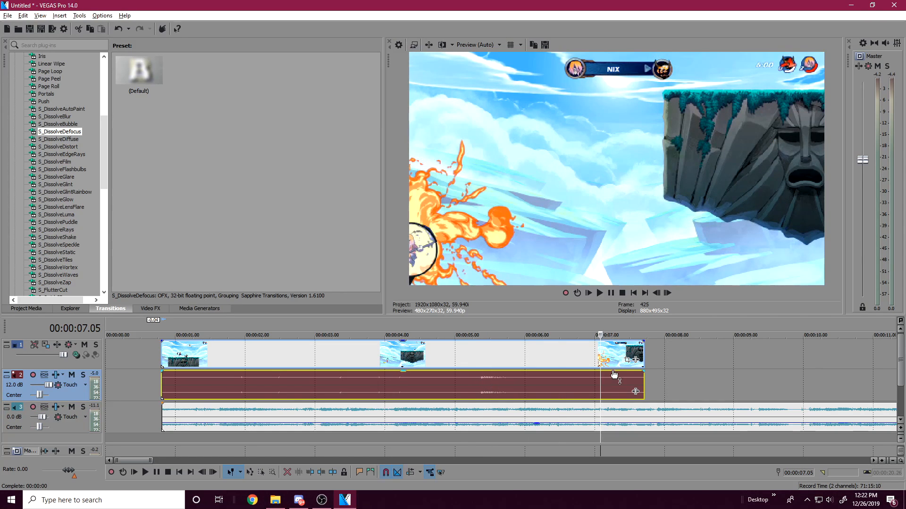
{"action": "left_click", "coordinate": [593, 356]}
{"action": "mouse_move", "coordinate": [293, 345]}
{"action": "left_mouse_down"}
{"action": "mouse_move", "coordinate": [289, 354]}
{"action": "mouse_move", "coordinate": [287, 339]}
{"action": "left_mouse_up"}
{"action": "left_click", "coordinate": [175, 395]}
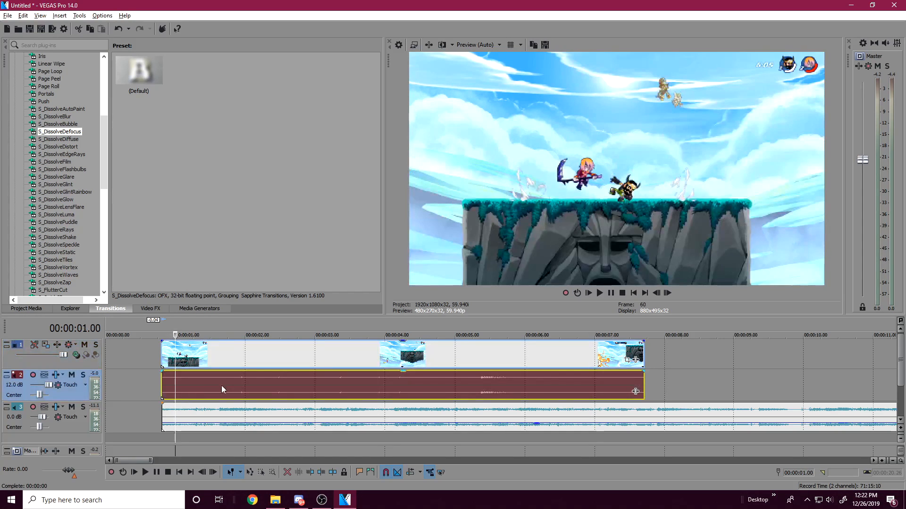
{"action": "left_click", "coordinate": [228, 389]}
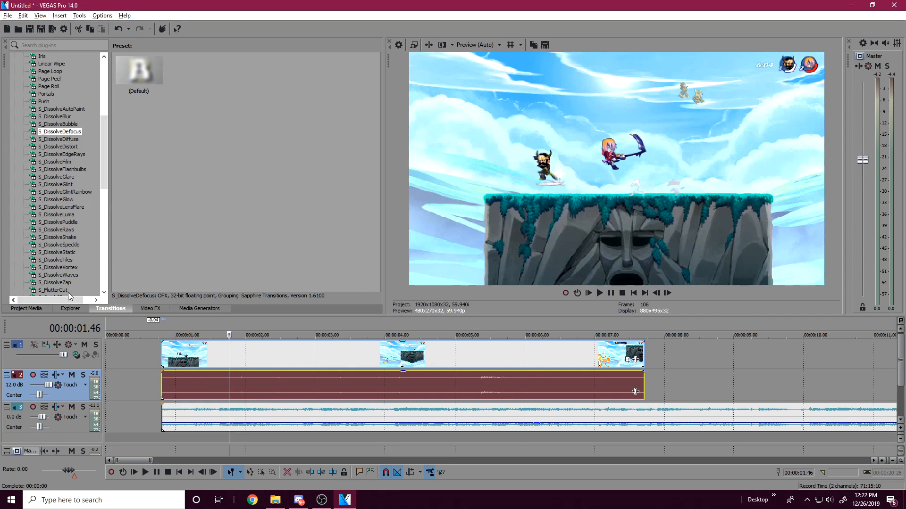
Step: Browse the transitions, then locate the Twixtor and TwixtorPRO effects among the video effects
{"action": "scroll", "coordinate": [61, 265], "scroll_direction": "down", "scroll_amount": 13}
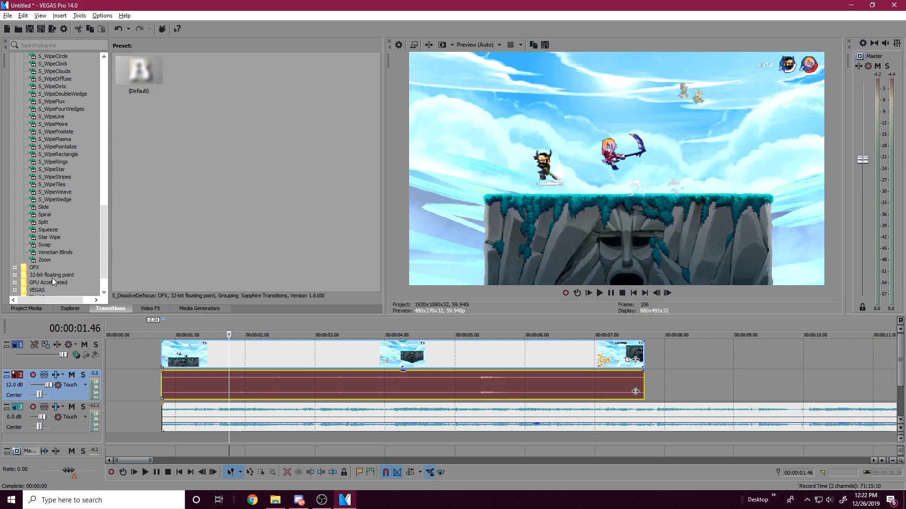
{"action": "scroll", "coordinate": [51, 246], "scroll_direction": "up", "scroll_amount": 11}
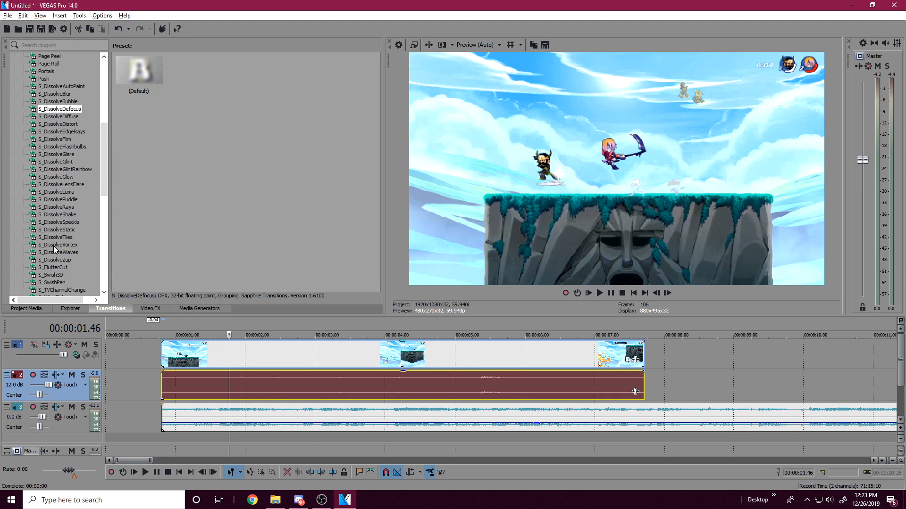
{"action": "scroll", "coordinate": [87, 281], "scroll_direction": "down", "scroll_amount": 5}
{"action": "left_click", "coordinate": [156, 307]}
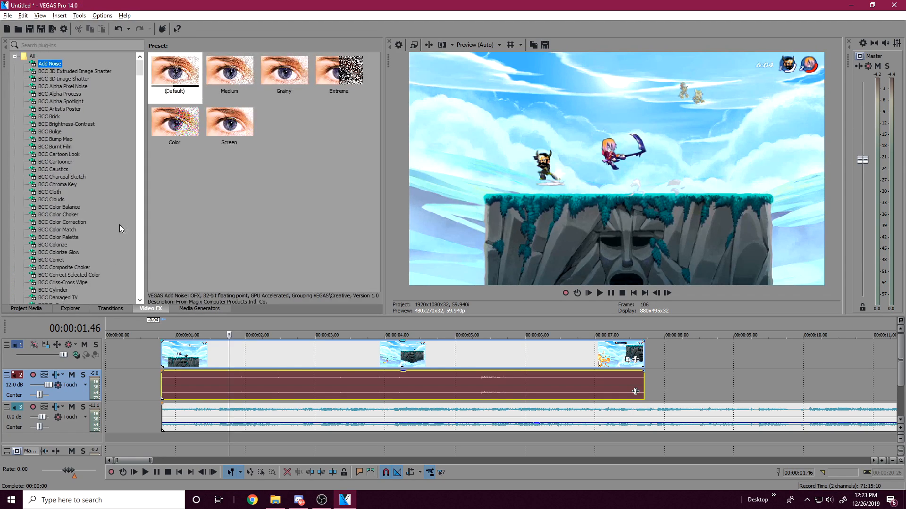
{"action": "left_click_drag", "start_coordinate": [140, 72], "coordinate": [148, 281]}
{"action": "left_click", "coordinate": [54, 230]}
{"action": "left_click", "coordinate": [46, 207]}
{"action": "left_click", "coordinate": [50, 215]}
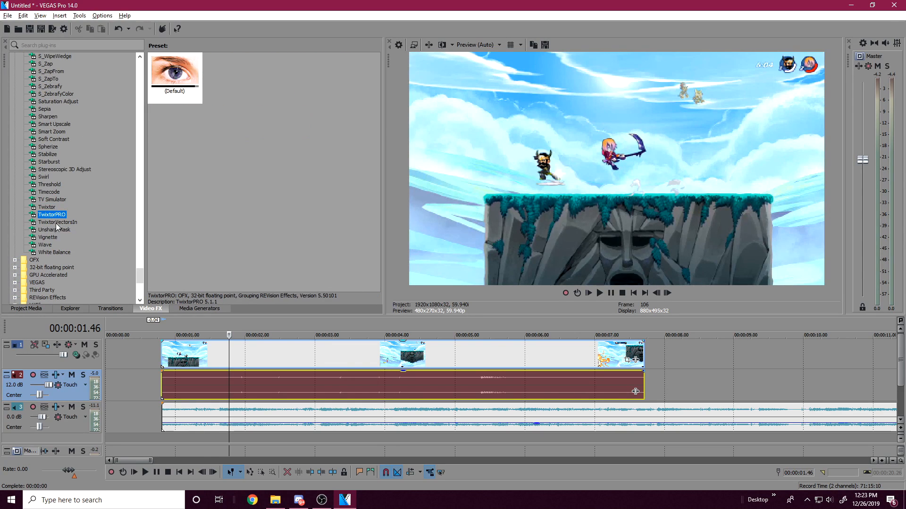
{"action": "left_click", "coordinate": [349, 145]}
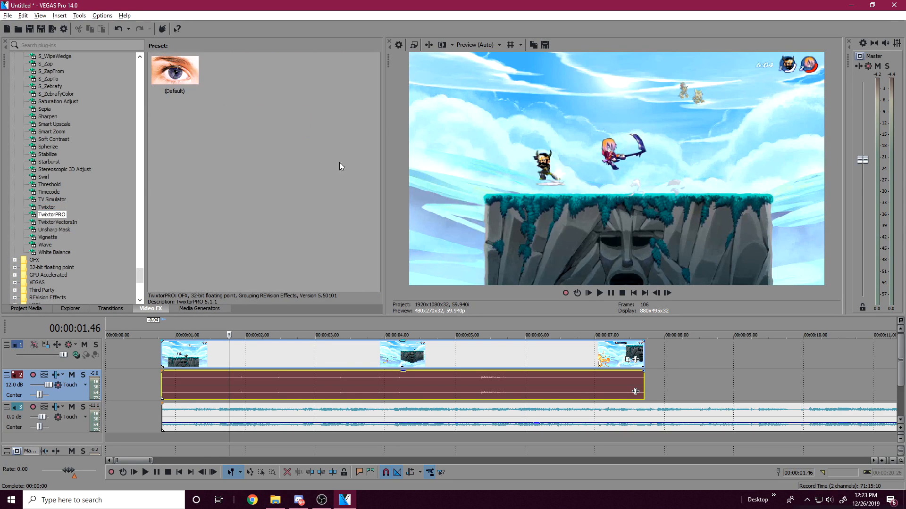
{"action": "left_click", "coordinate": [167, 377]}
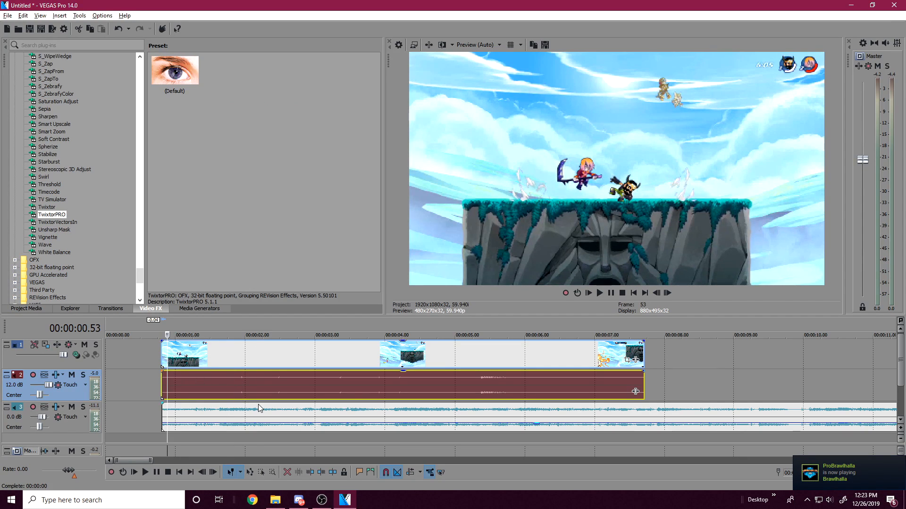
{"action": "scroll", "coordinate": [225, 442], "scroll_direction": "up", "scroll_amount": 3}
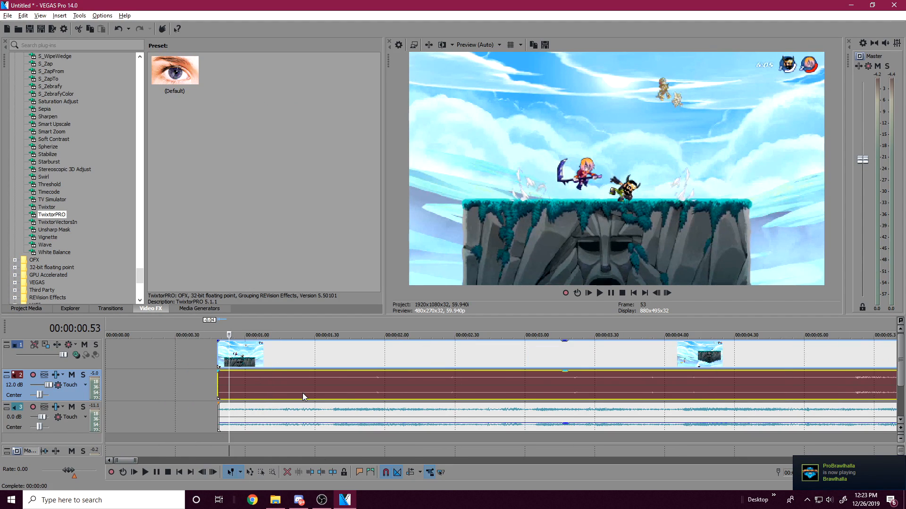
{"action": "left_click", "coordinate": [289, 363]}
{"action": "left_click", "coordinate": [290, 384]}
{"action": "left_click", "coordinate": [295, 381]}
{"action": "left_click_drag", "start_coordinate": [374, 389], "coordinate": [482, 381]}
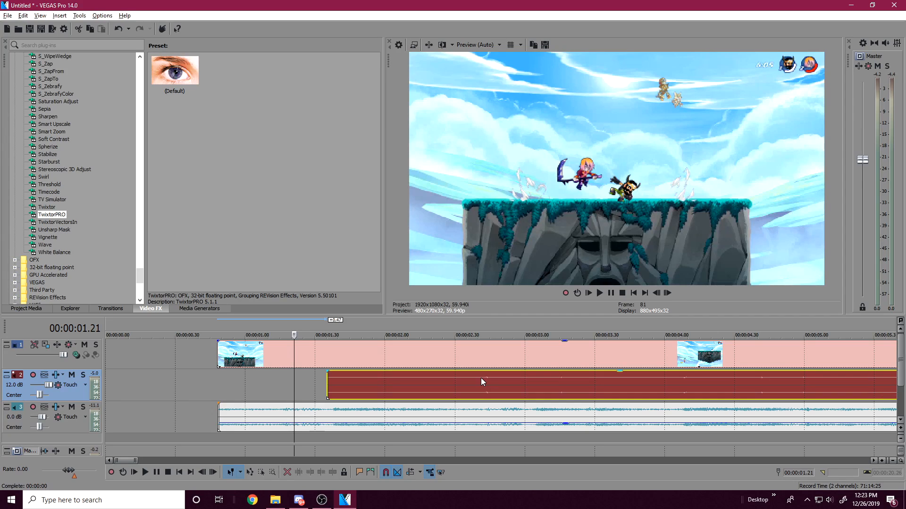
{"action": "key", "text": "ctrl+z"}
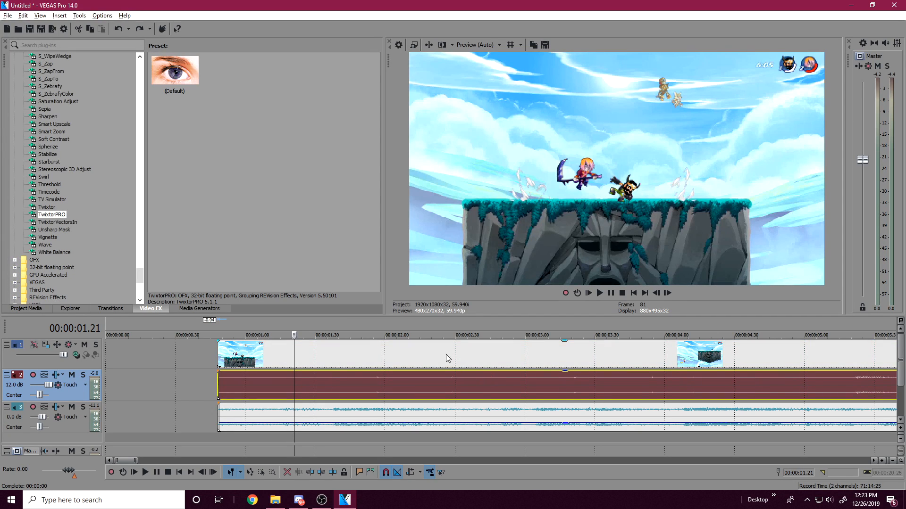
Step: Examine the gameplay clip at successive points up to the knockout at 00:00:06.56
{"action": "left_click", "coordinate": [369, 378]}
{"action": "left_click", "coordinate": [418, 376]}
{"action": "scroll", "coordinate": [478, 357], "scroll_direction": "down", "scroll_amount": 2}
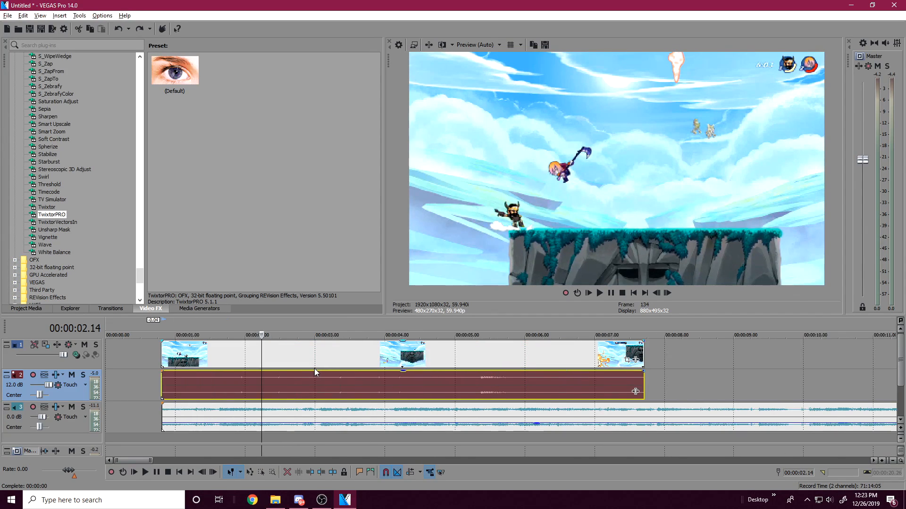
{"action": "left_click", "coordinate": [282, 367]}
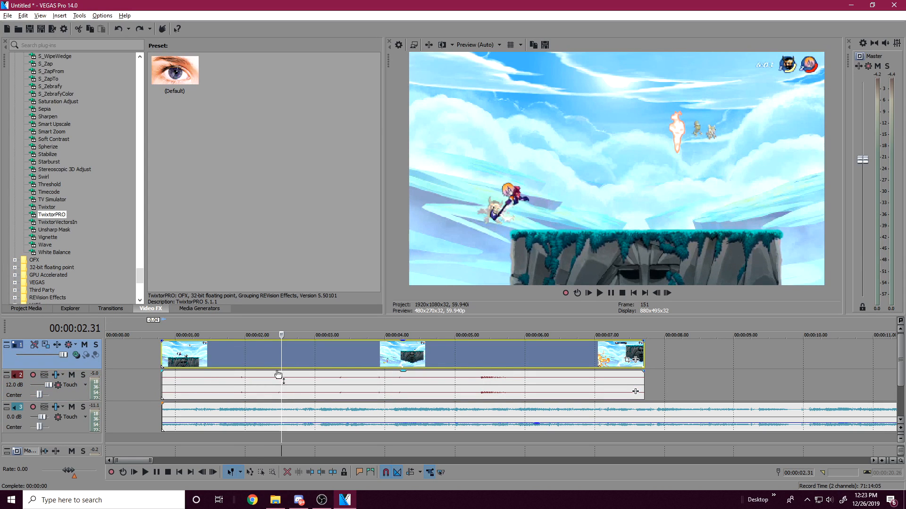
{"action": "left_click", "coordinate": [320, 360]}
{"action": "left_click", "coordinate": [352, 351]}
{"action": "left_click", "coordinate": [381, 354]}
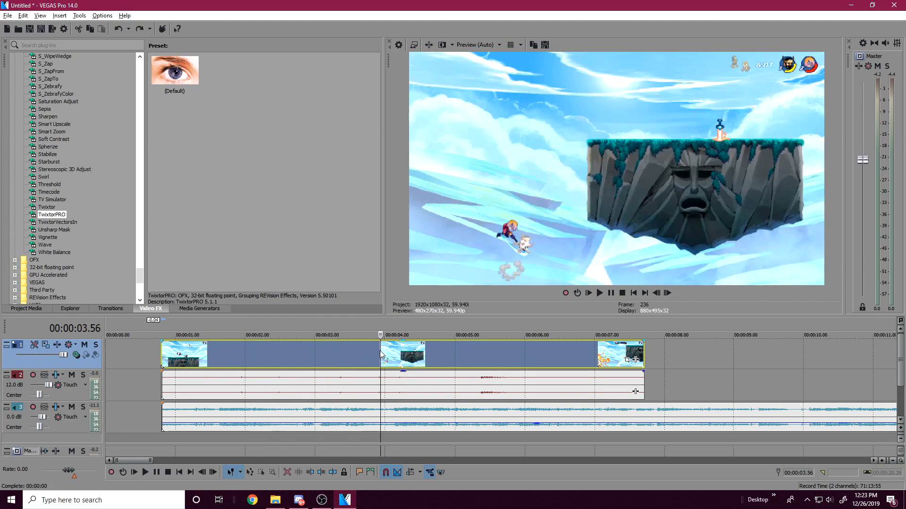
{"action": "left_click", "coordinate": [395, 355]}
{"action": "left_click", "coordinate": [430, 355]}
{"action": "left_click", "coordinate": [468, 353]}
{"action": "left_click", "coordinate": [513, 355]}
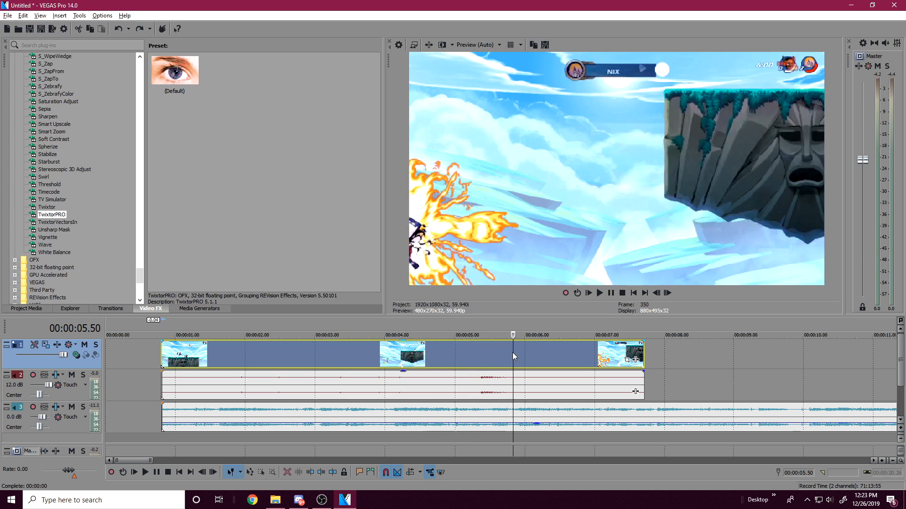
{"action": "left_click", "coordinate": [541, 352]}
{"action": "left_click", "coordinate": [571, 356]}
{"action": "left_click", "coordinate": [591, 360]}
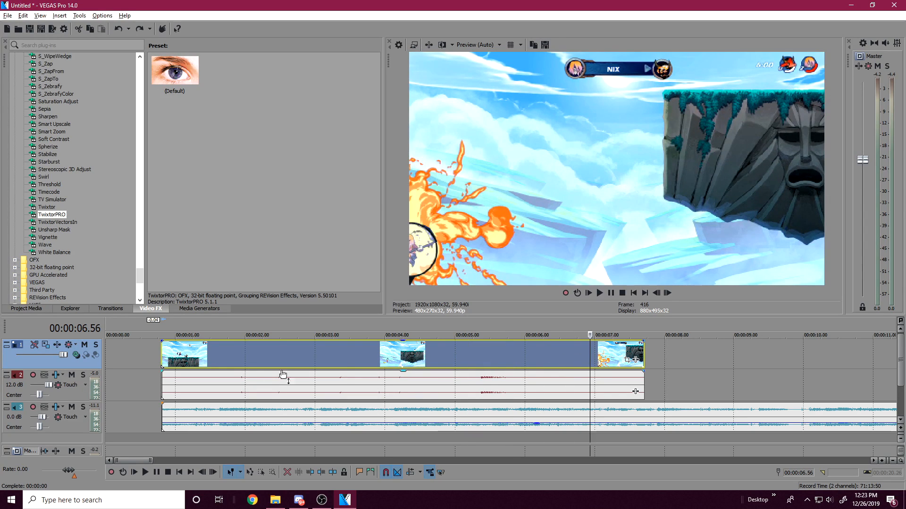
Step: Trim about 30 frames off the start of the gameplay clip and its audio, keeping its start at 00:00:00.48
{"action": "left_click", "coordinate": [197, 367]}
{"action": "left_click", "coordinate": [207, 357]}
{"action": "left_click", "coordinate": [211, 355]}
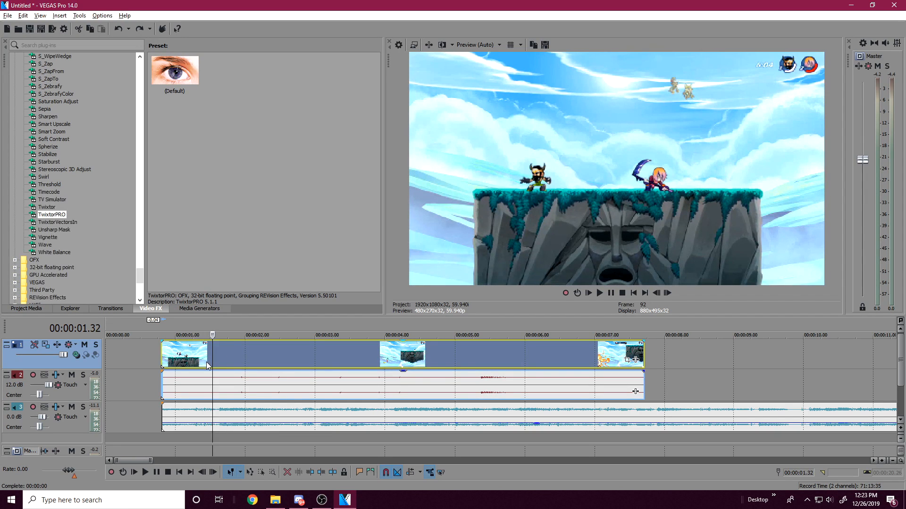
{"action": "left_click", "coordinate": [184, 380]}
{"action": "left_click", "coordinate": [179, 360]}
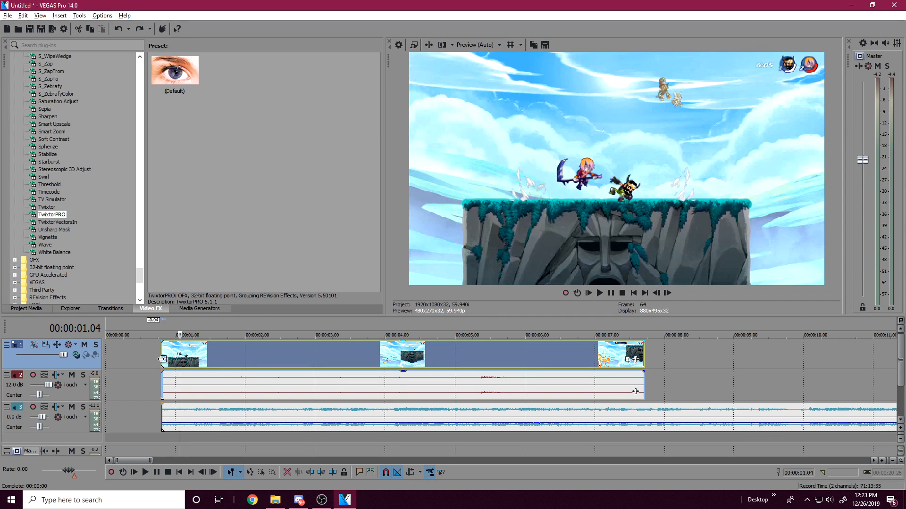
{"action": "mouse_move", "coordinate": [163, 360]}
{"action": "left_mouse_down"}
{"action": "mouse_move", "coordinate": [196, 357]}
{"action": "mouse_move", "coordinate": [180, 364]}
{"action": "left_mouse_up"}
{"action": "left_click", "coordinate": [163, 364]}
{"action": "scroll", "coordinate": [275, 417], "scroll_direction": "up", "scroll_amount": 3}
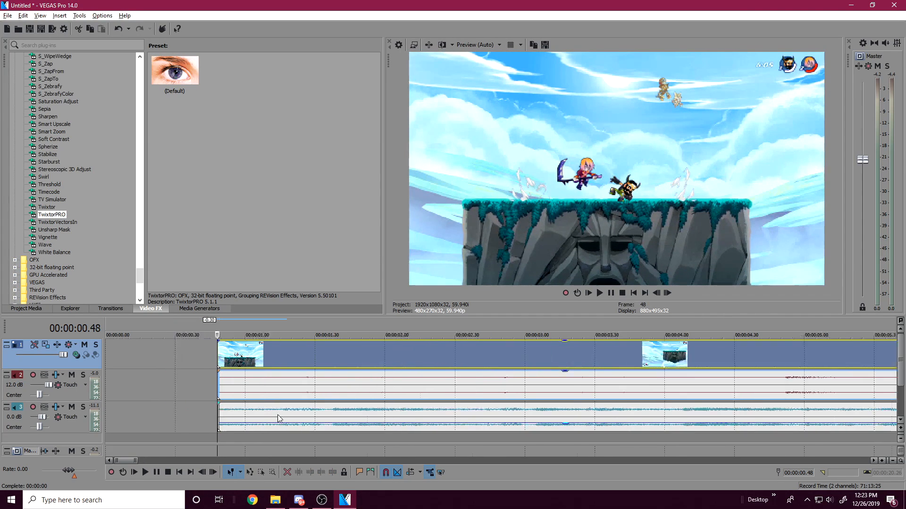
Step: Inspect the trimmed clip's frames between 00:00:01.09 and 00:00:01.33 to locate the hit
{"action": "left_click", "coordinate": [393, 361]}
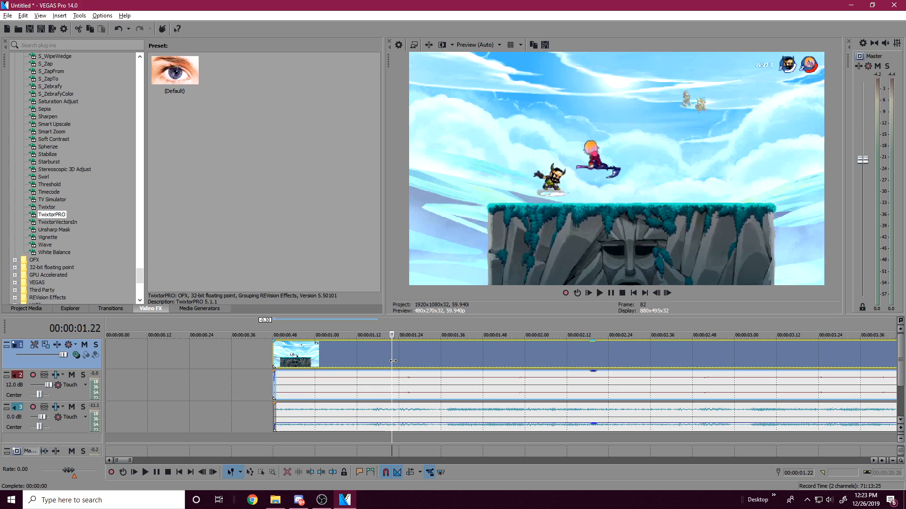
{"action": "left_click", "coordinate": [414, 363]}
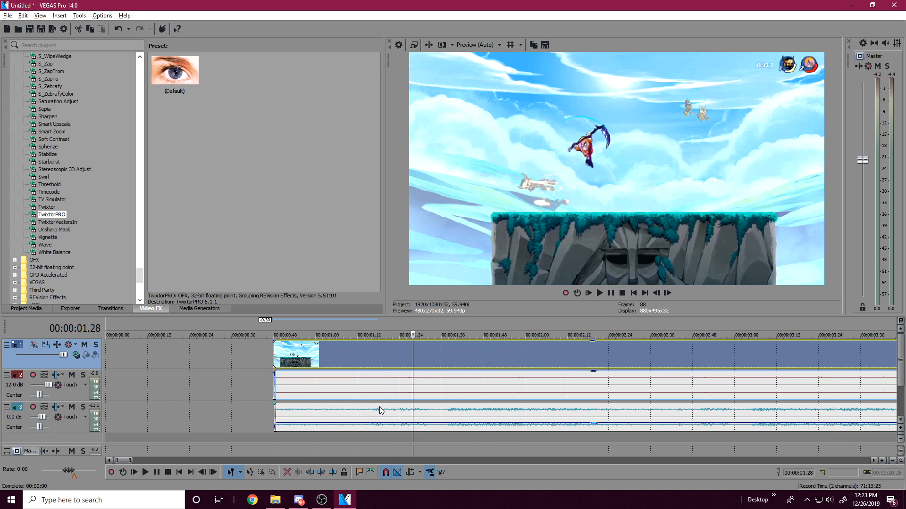
{"action": "left_click", "coordinate": [349, 421]}
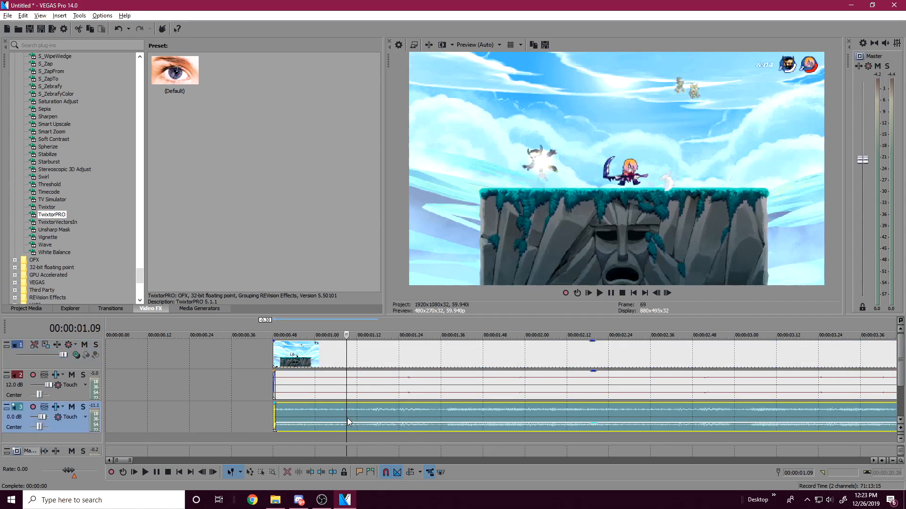
{"action": "left_click", "coordinate": [405, 394]}
{"action": "left_click", "coordinate": [414, 392]}
{"action": "left_click", "coordinate": [431, 385]}
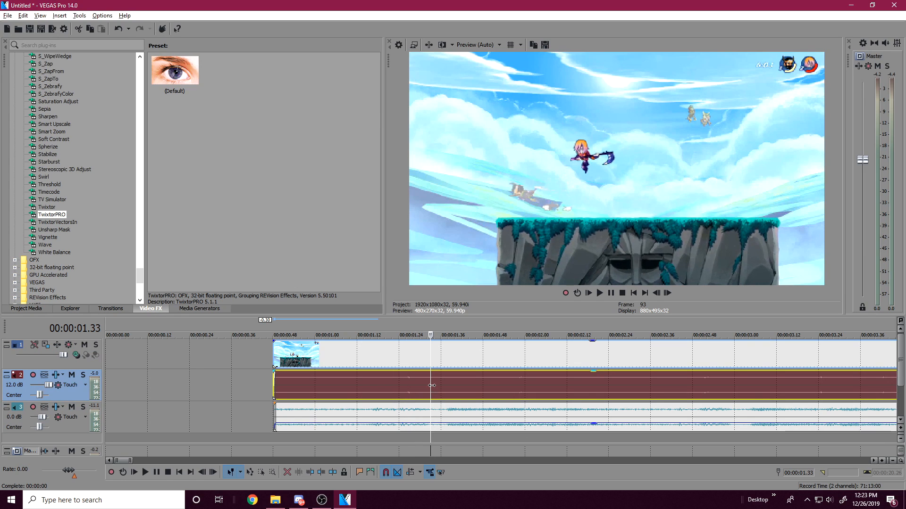
Step: Trim the gameplay clip's start further, up to the frame at 00:00:00.58, and preview the result
{"action": "left_click", "coordinate": [308, 359]}
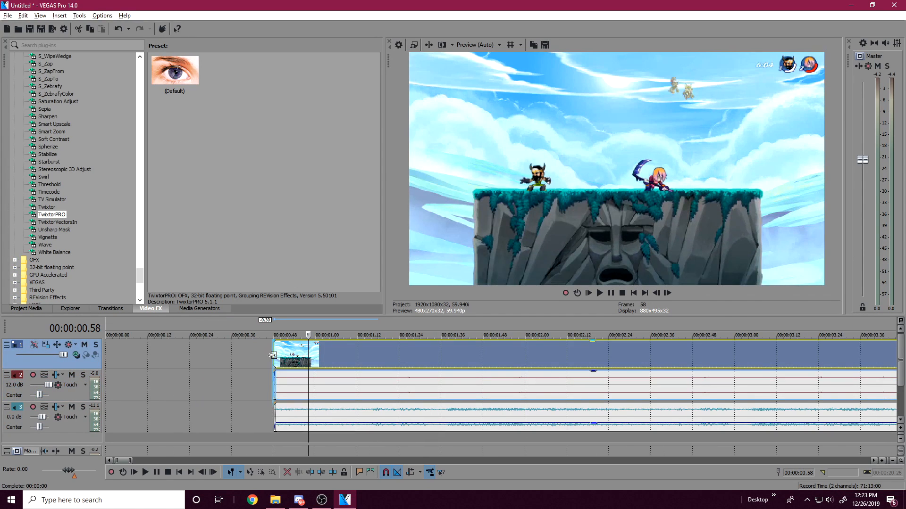
{"action": "left_click", "coordinate": [273, 356]}
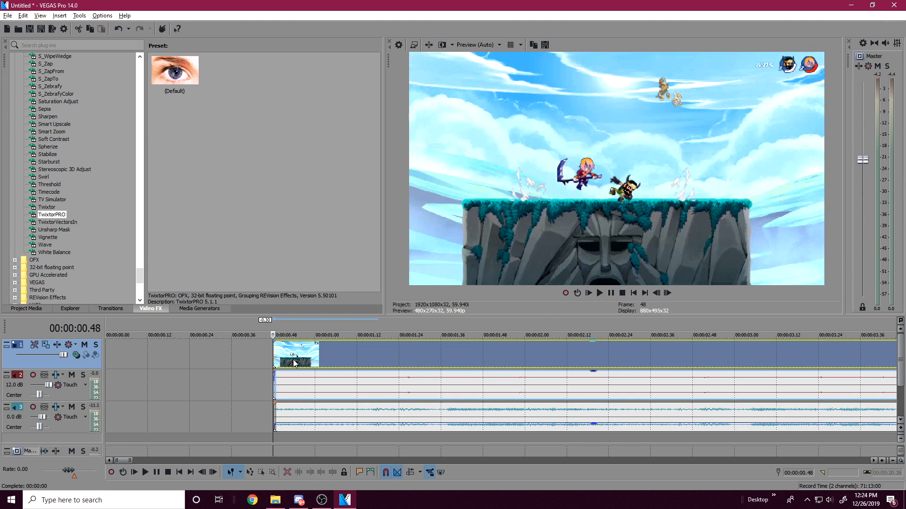
{"action": "left_click_drag", "start_coordinate": [273, 359], "coordinate": [305, 363]}
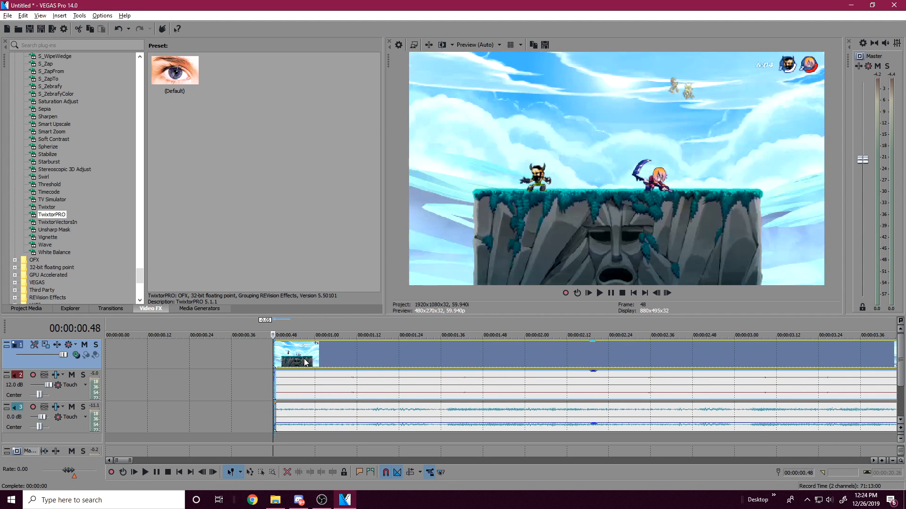
{"action": "key", "text": "space"}
Step: Move the gameplay clip and its audio about 7 frames later against the music, and play the result
{"action": "key", "text": "space"}
{"action": "key", "text": "space"}
{"action": "left_click_drag", "start_coordinate": [361, 358], "coordinate": [387, 360]}
{"action": "key", "text": "space"}
{"action": "key", "text": "space"}
{"action": "key", "text": "space"}
{"action": "key", "text": "space"}
{"action": "key", "text": "space"}
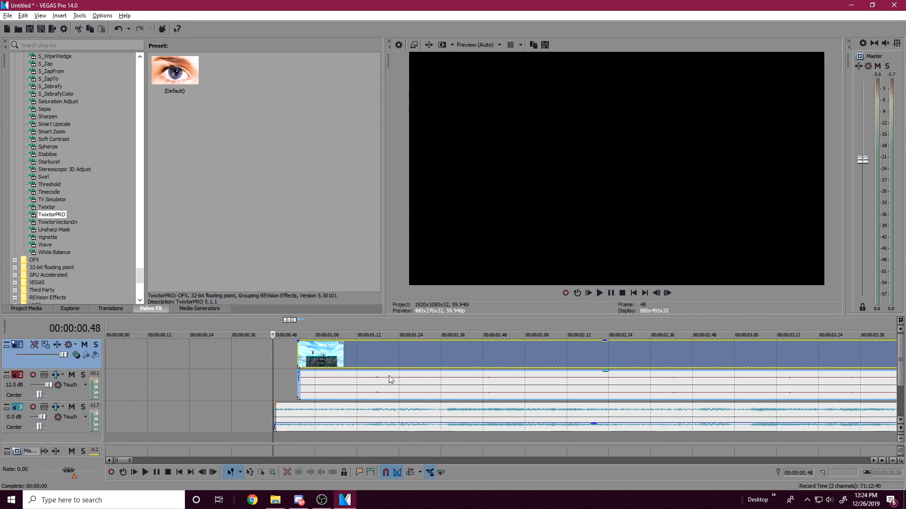
Step: Check the shifted clip around the hit at 00:00:01.17 and play it from slightly earlier against the music
{"action": "left_click", "coordinate": [374, 379]}
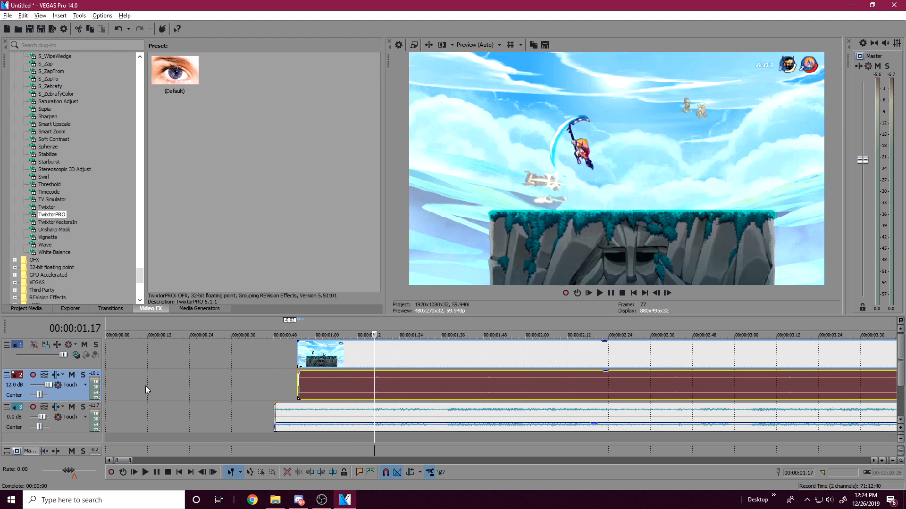
{"action": "left_click", "coordinate": [361, 421]}
{"action": "left_click", "coordinate": [384, 390]}
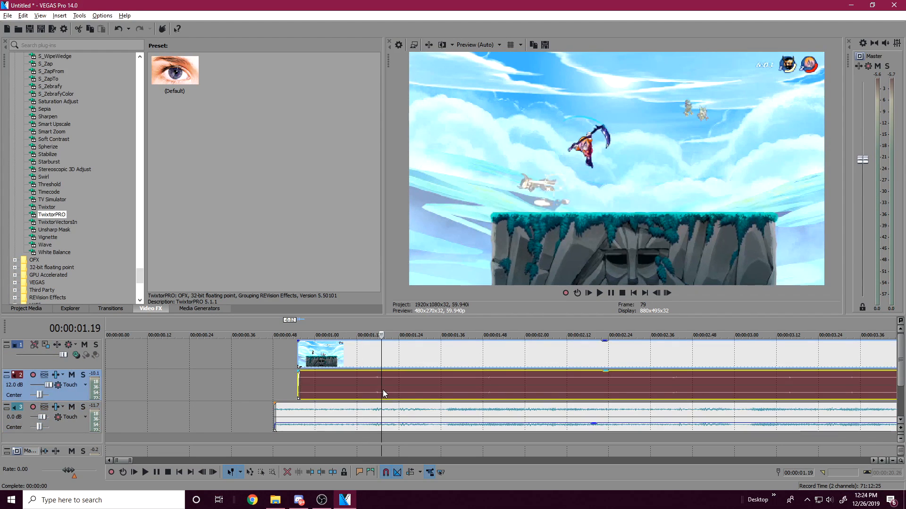
{"action": "left_click", "coordinate": [373, 390]}
{"action": "left_click", "coordinate": [343, 387]}
{"action": "key", "text": "space"}
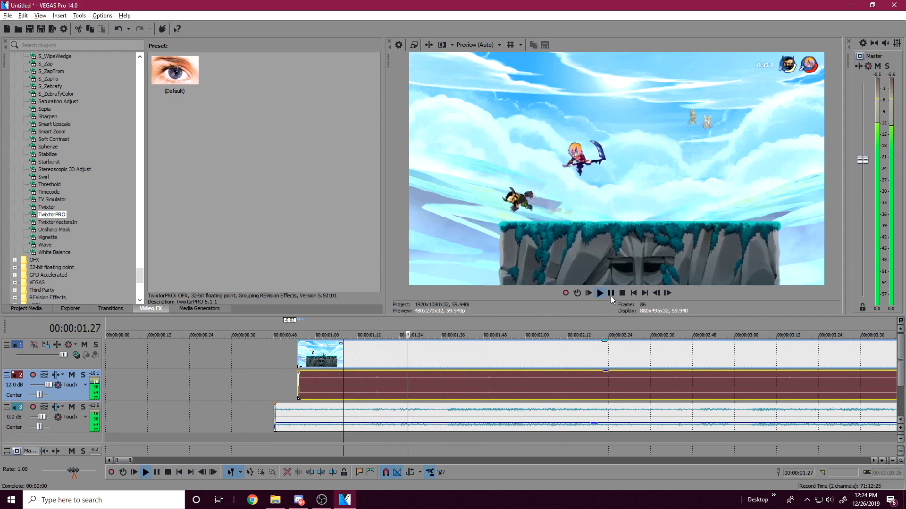
{"action": "key", "text": "space"}
{"action": "key", "text": "space"}
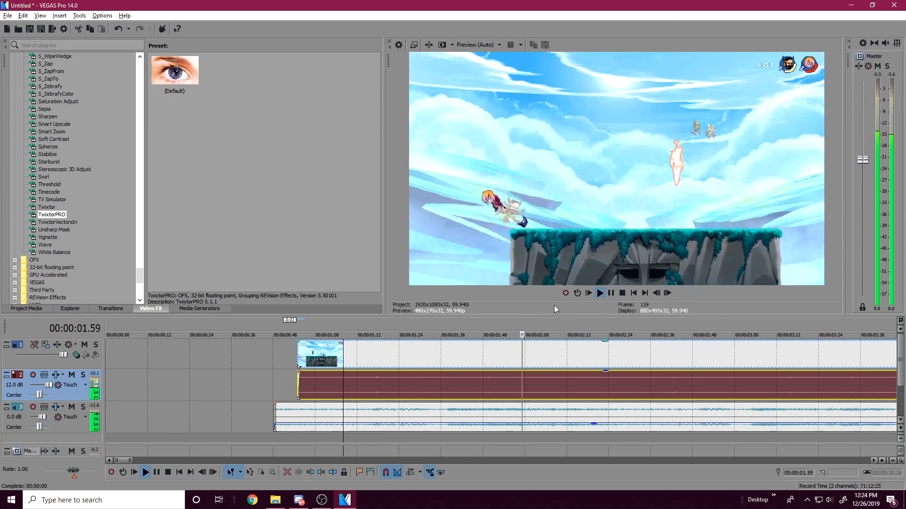
Step: Locate the hit after 00:00:01.36 in the gameplay clip and split the clip and its audio there
{"action": "left_click", "coordinate": [441, 354]}
{"action": "left_click", "coordinate": [478, 361]}
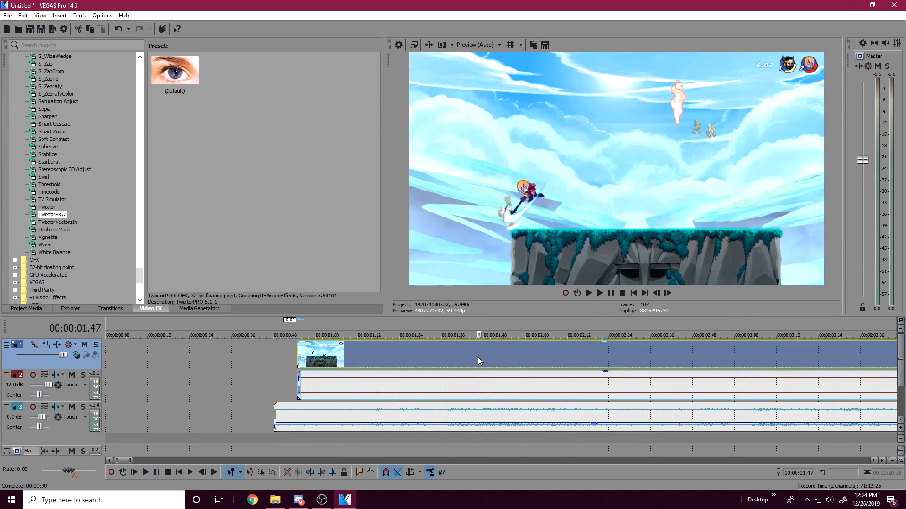
{"action": "left_click", "coordinate": [448, 358]}
{"action": "key", "text": "space"}
{"action": "key", "text": "space"}
{"action": "key", "text": "s"}
Step: Trim 15 frames off the first piece's end, move the second piece up against it, and play the join
{"action": "left_click", "coordinate": [427, 360]}
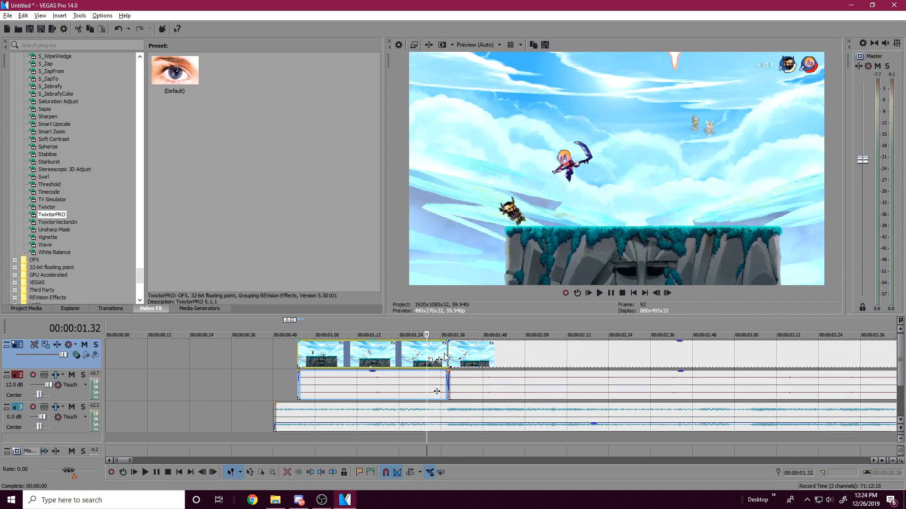
{"action": "left_click_drag", "start_coordinate": [438, 360], "coordinate": [385, 360]}
{"action": "left_click", "coordinate": [382, 350]}
{"action": "left_click_drag", "start_coordinate": [468, 360], "coordinate": [425, 370]}
{"action": "scroll", "coordinate": [425, 370], "scroll_direction": "up", "scroll_amount": 2}
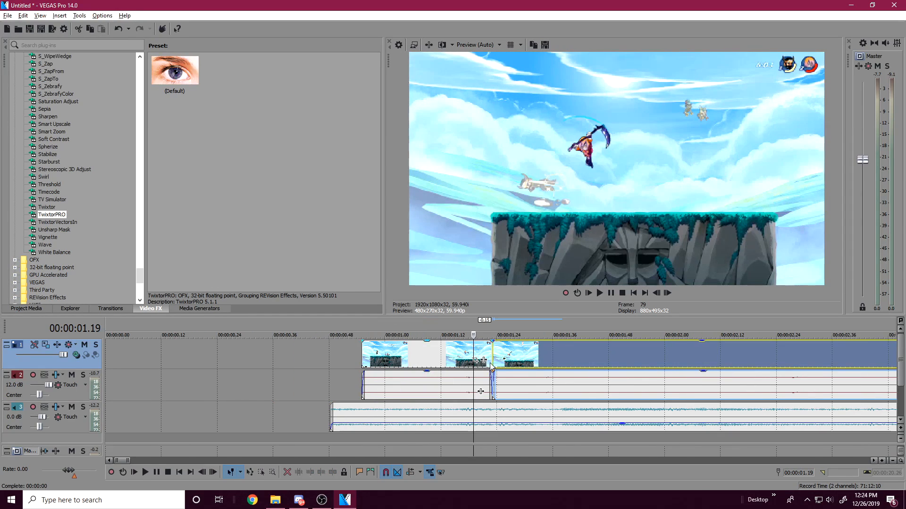
{"action": "left_click", "coordinate": [440, 352]}
{"action": "key", "text": "space"}
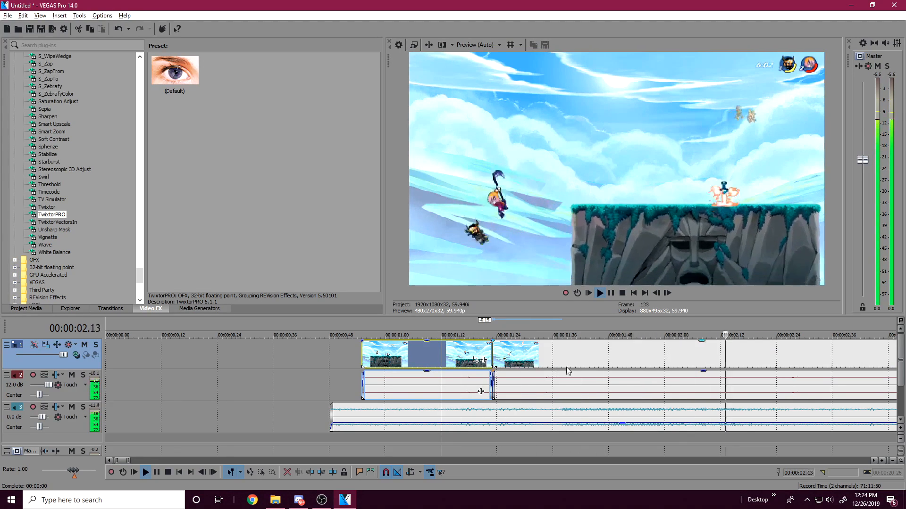
Step: Find the next hit and split the gameplay clip and its audio between 00:00:02.12 and 00:00:02.24
{"action": "key", "text": "space"}
{"action": "left_click", "coordinate": [595, 360]}
{"action": "left_click", "coordinate": [552, 355]}
{"action": "key", "text": "space"}
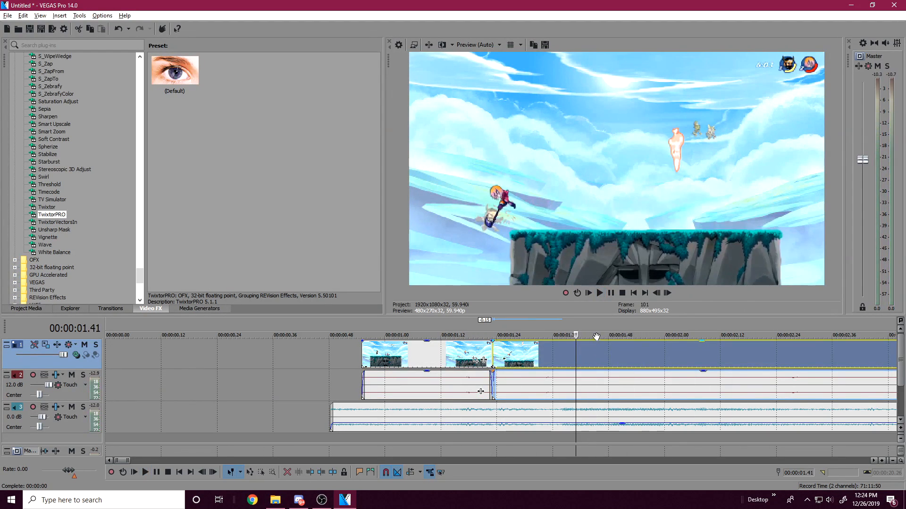
{"action": "left_click", "coordinate": [611, 292]}
{"action": "scroll", "coordinate": [616, 389], "scroll_direction": "down", "scroll_amount": 1}
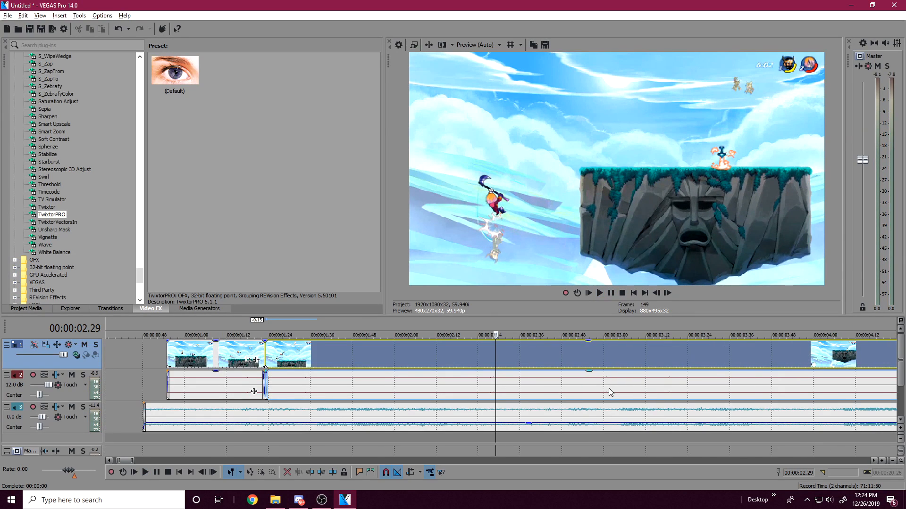
{"action": "scroll", "coordinate": [610, 391], "scroll_direction": "up", "scroll_amount": 1}
{"action": "left_click", "coordinate": [459, 357]}
{"action": "key", "text": "s"}
Step: Move the remaining gameplay clip and its audio 17 frames later and play it against the music
{"action": "left_click_drag", "start_coordinate": [489, 358], "coordinate": [569, 356]}
{"action": "key", "text": "space"}
{"action": "key", "text": "space"}
{"action": "key", "text": "space"}
Step: Look for the following hit in the moved piece and split the clip and its audio at 00:00:02.55
{"action": "left_click", "coordinate": [588, 352]}
{"action": "left_click", "coordinate": [612, 352]}
{"action": "left_click", "coordinate": [692, 352]}
{"action": "left_click", "coordinate": [752, 355]}
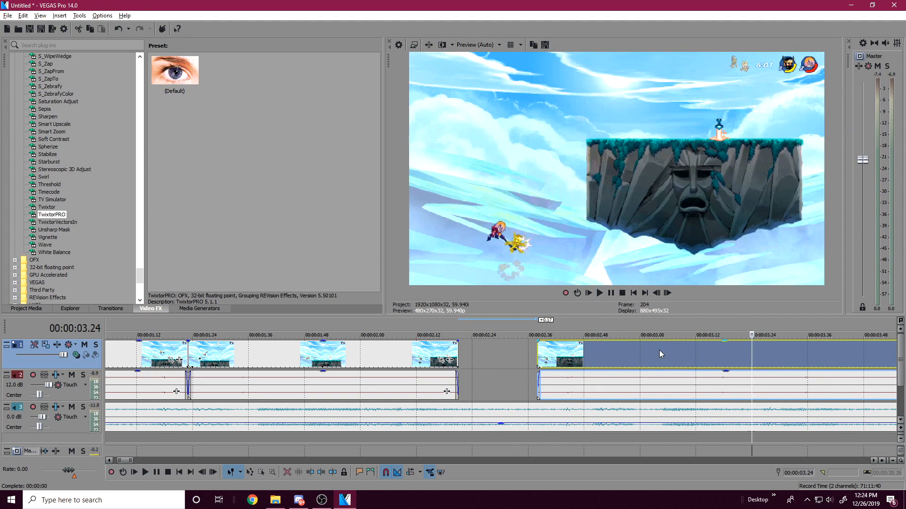
{"action": "left_click", "coordinate": [607, 352]}
{"action": "left_click", "coordinate": [598, 353]}
{"action": "left_click", "coordinate": [615, 353]}
{"action": "key", "text": "s"}
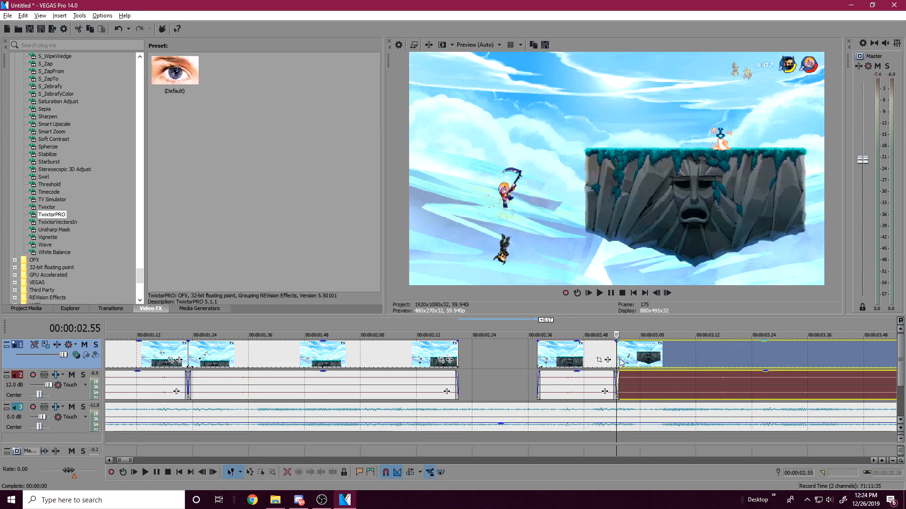
Step: Move the piece after the 00:00:02.55 split 2 frames later and preview it with the music
{"action": "mouse_move", "coordinate": [616, 353]}
{"action": "left_mouse_down"}
{"action": "mouse_move", "coordinate": [679, 354]}
{"action": "mouse_move", "coordinate": [618, 353]}
{"action": "left_mouse_up"}
{"action": "key", "text": "space"}
{"action": "left_click_drag", "start_coordinate": [678, 356], "coordinate": [685, 357]}
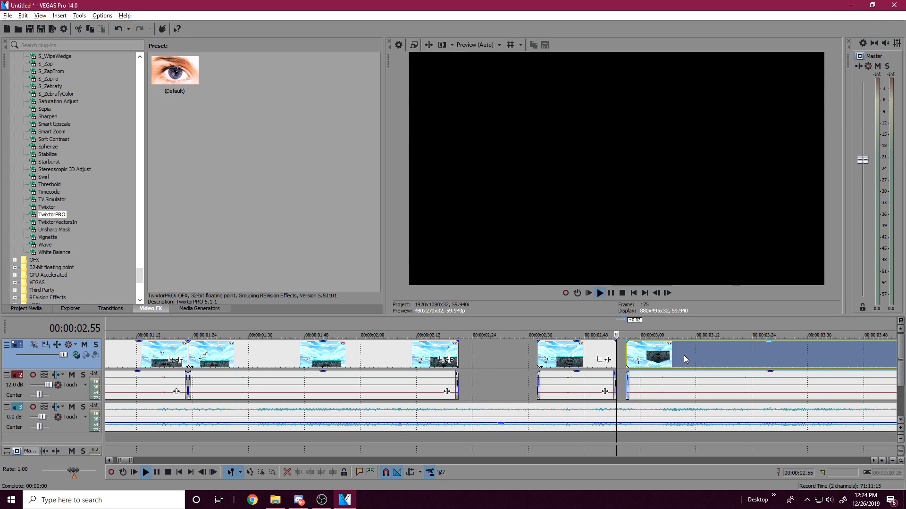
{"action": "key", "text": "space"}
Step: Split the last piece between 00:00:03.12 and 00:00:03.24, move the remainder 14 frames later, and play it
{"action": "scroll", "coordinate": [630, 388], "scroll_direction": "down", "scroll_amount": 1}
{"action": "left_click", "coordinate": [566, 356]}
{"action": "left_click", "coordinate": [579, 357]}
{"action": "key", "text": "s"}
{"action": "left_click_drag", "start_coordinate": [595, 358], "coordinate": [644, 357]}
{"action": "key", "text": "space"}
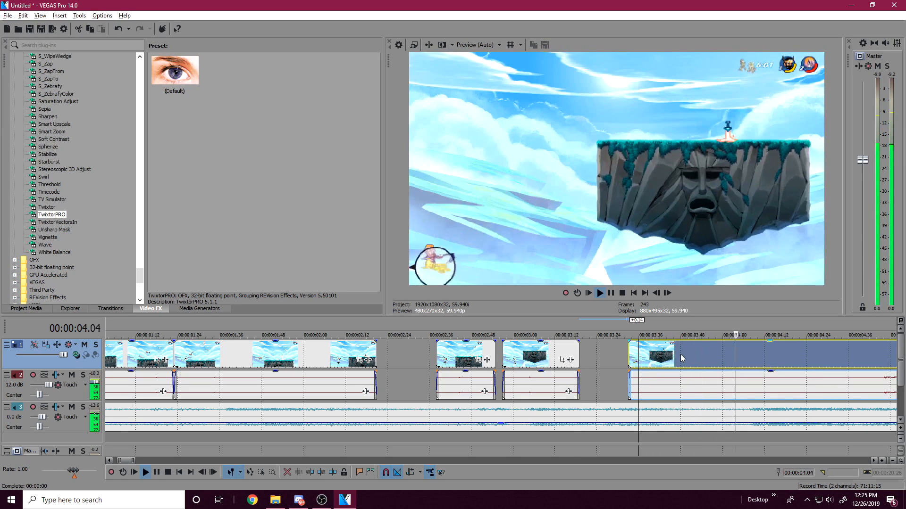
{"action": "scroll", "coordinate": [710, 352], "scroll_direction": "down", "scroll_amount": 3}
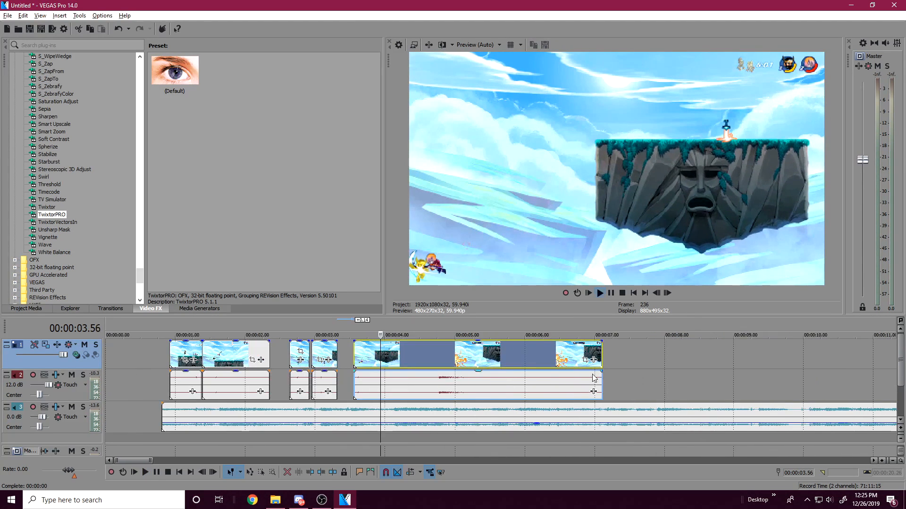
{"action": "key", "text": "space"}
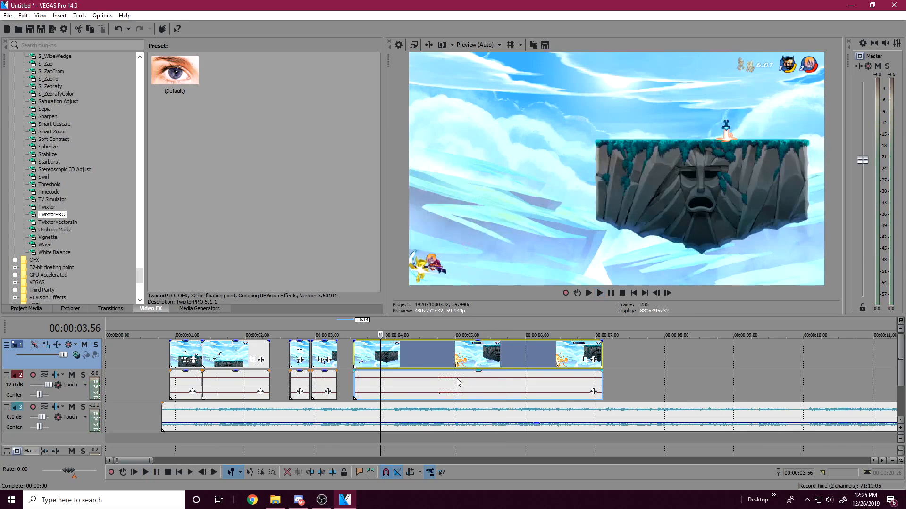
Step: Split the last piece at 00:00:04.24, move the remainder and its audio 10 frames later, and play it
{"action": "left_click", "coordinate": [409, 352]}
{"action": "left_click", "coordinate": [424, 351]}
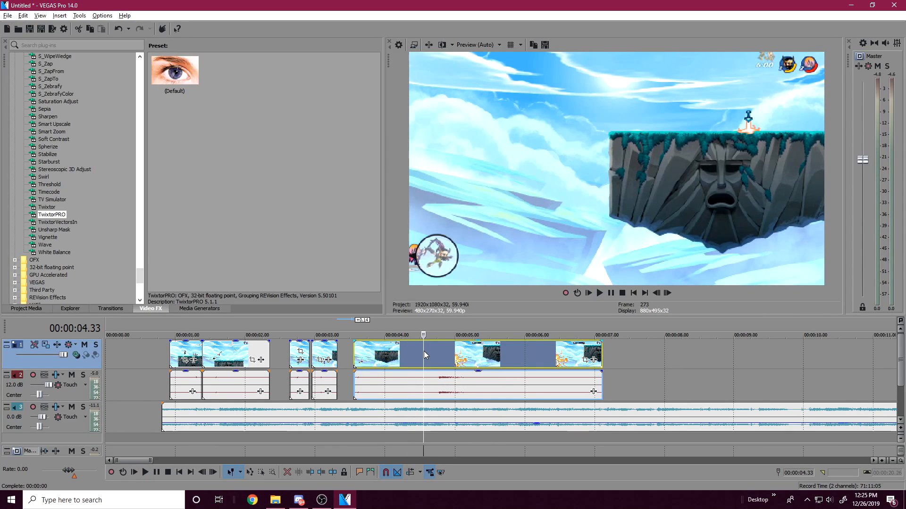
{"action": "left_click", "coordinate": [413, 352]}
{"action": "key", "text": "s"}
{"action": "left_click_drag", "start_coordinate": [414, 353], "coordinate": [426, 353]}
{"action": "key", "text": "space"}
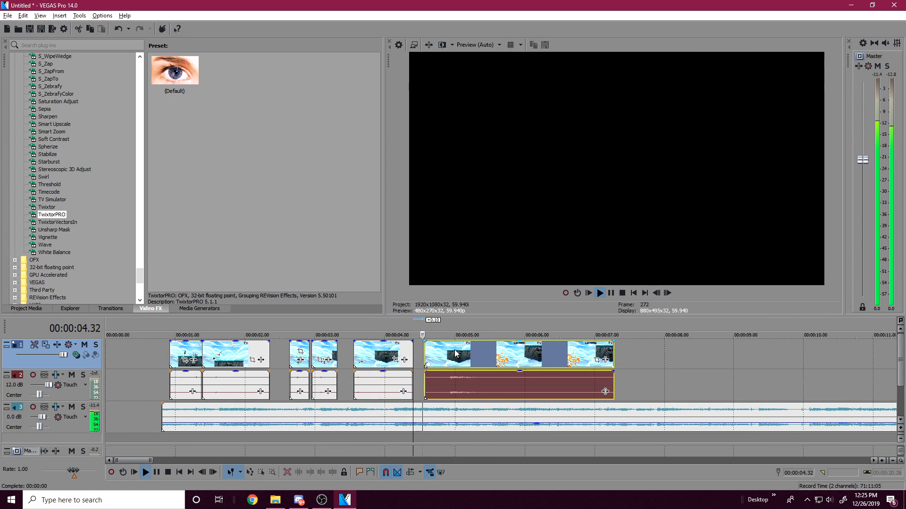
{"action": "key", "text": "space"}
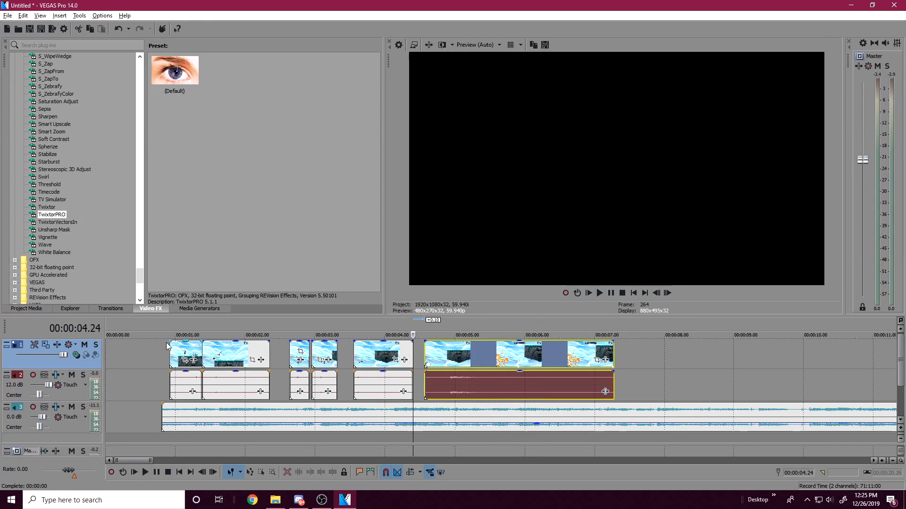
Step: Select all six gameplay video pieces and ungroup them from their audio
{"action": "left_click", "coordinate": [170, 348]}
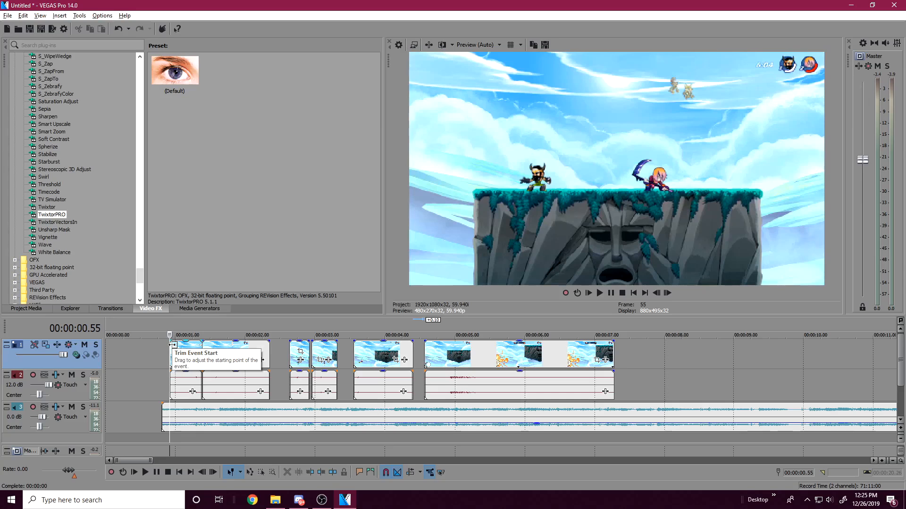
{"action": "left_click", "coordinate": [213, 351]}
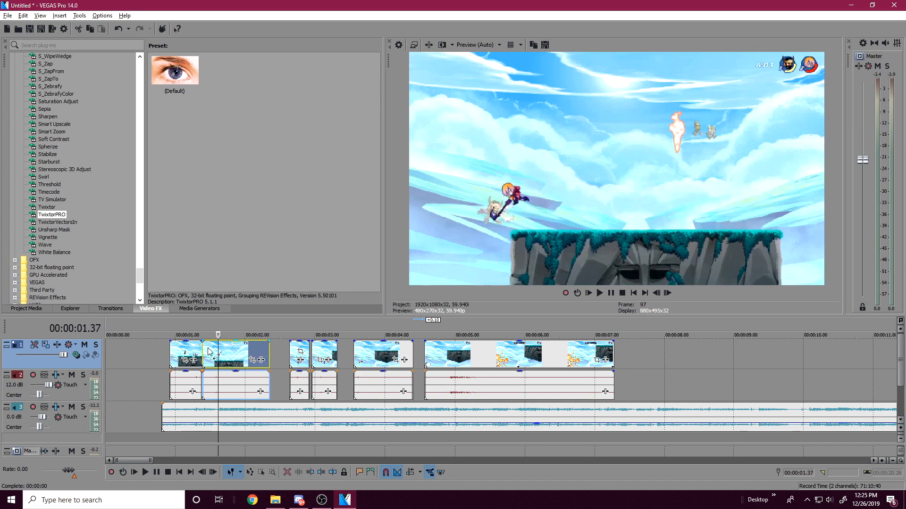
{"action": "left_click", "coordinate": [275, 353]}
{"action": "left_click", "coordinate": [243, 353]}
{"action": "left_click", "coordinate": [186, 353]}
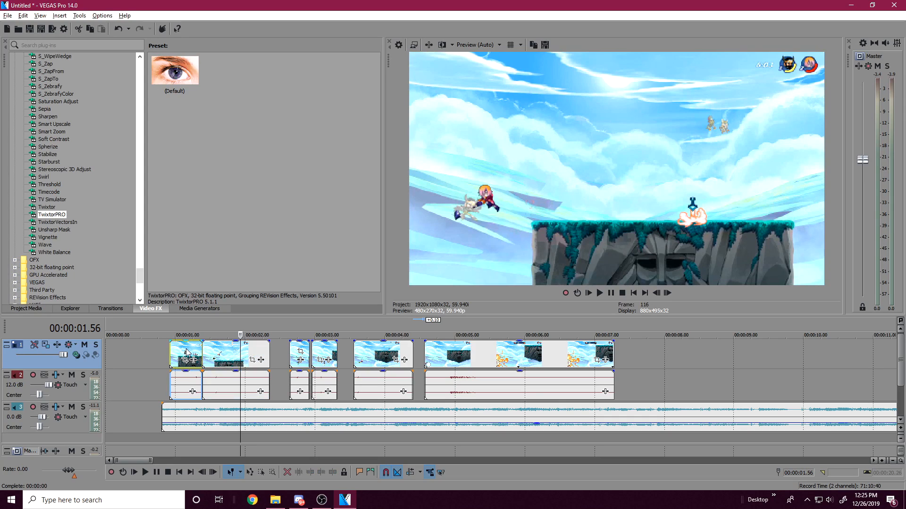
{"action": "left_click", "coordinate": [230, 353], "text": "ctrl"}
{"action": "left_click", "coordinate": [297, 353], "text": "ctrl"}
{"action": "left_click", "coordinate": [325, 354], "text": "ctrl"}
{"action": "left_click", "coordinate": [385, 359], "text": "ctrl"}
{"action": "left_click", "coordinate": [485, 362], "text": "ctrl"}
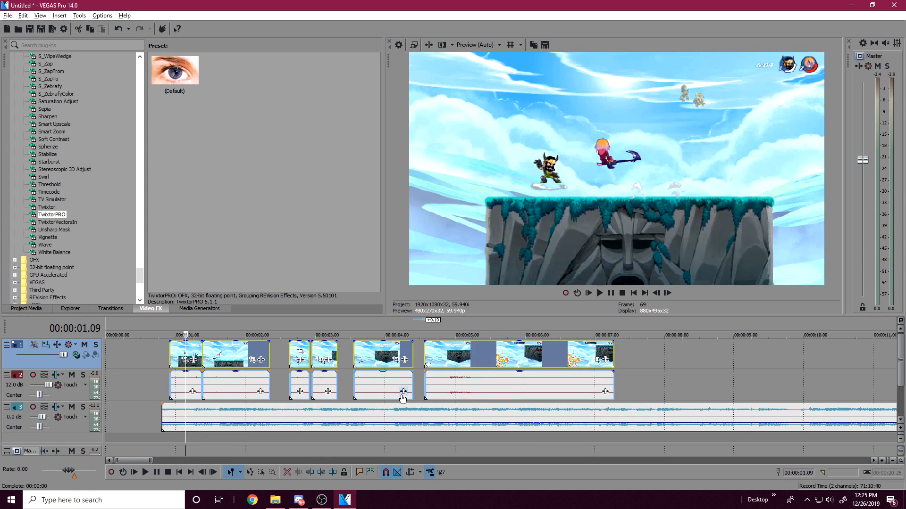
{"action": "key", "text": "u"}
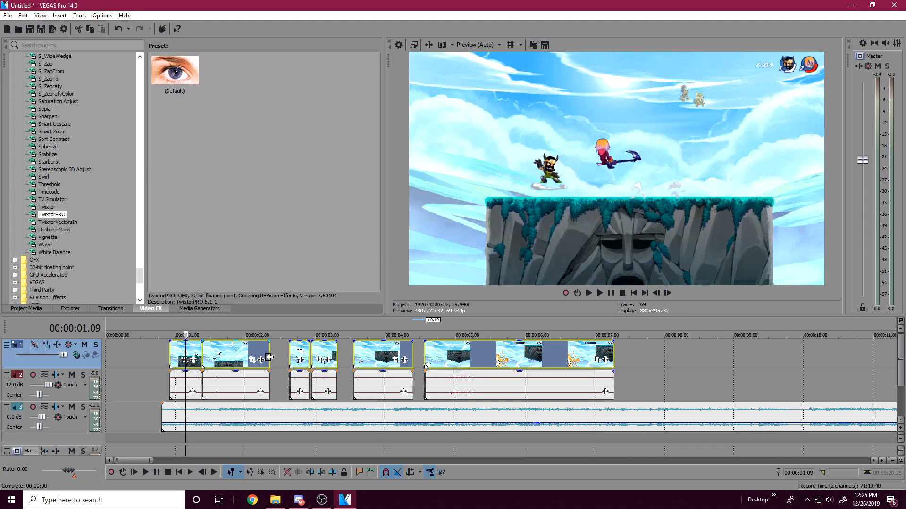
Step: Check whether the video and audio pieces can be selected independently of each other
{"action": "left_click", "coordinate": [272, 383]}
{"action": "left_click", "coordinate": [237, 383]}
{"action": "left_click", "coordinate": [178, 382]}
{"action": "left_click", "coordinate": [216, 379]}
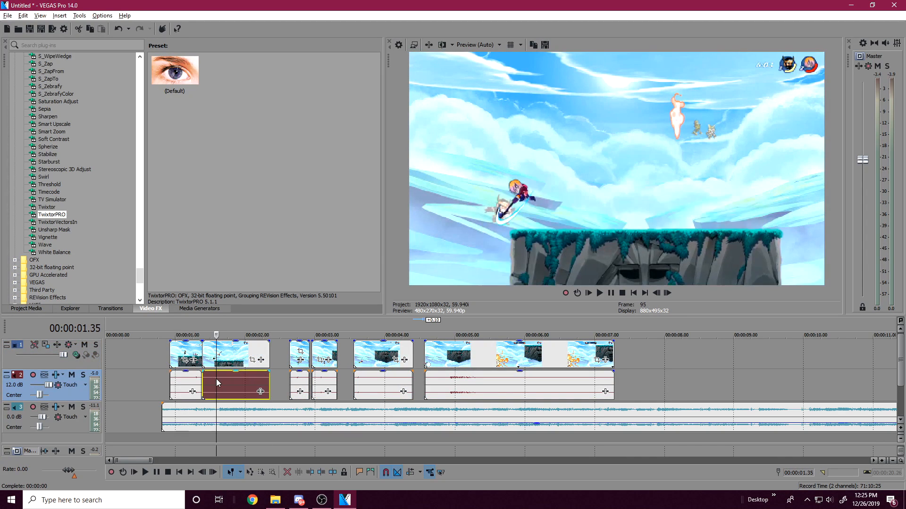
{"action": "left_click", "coordinate": [234, 353]}
{"action": "left_click", "coordinate": [178, 352]}
Step: Delete the five video pieces after the first one, keeping all the split audio pieces as timing references
{"action": "left_click", "coordinate": [224, 350]}
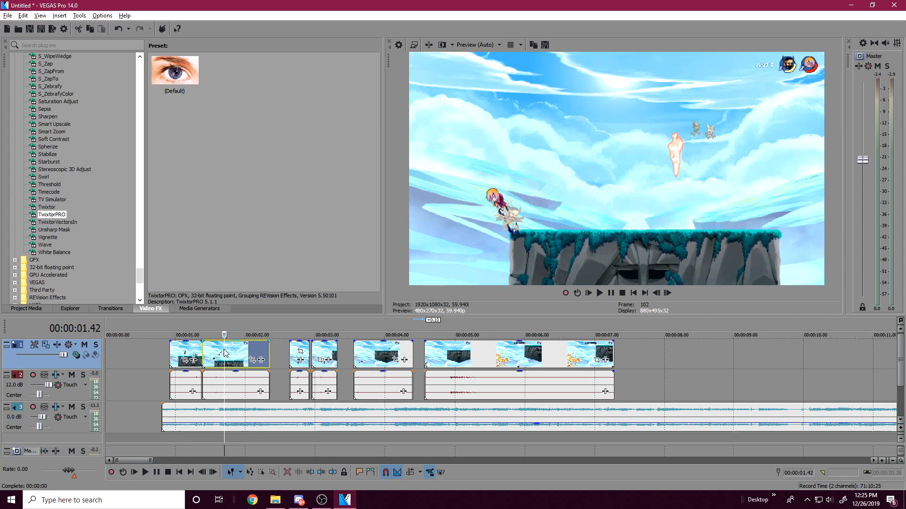
{"action": "key", "text": "Delete"}
{"action": "left_click", "coordinate": [291, 352]}
{"action": "key", "text": "Delete"}
{"action": "left_click", "coordinate": [313, 353]}
{"action": "key", "text": "Delete"}
{"action": "left_click", "coordinate": [356, 354]}
{"action": "key", "text": "Delete"}
{"action": "left_click", "coordinate": [470, 354]}
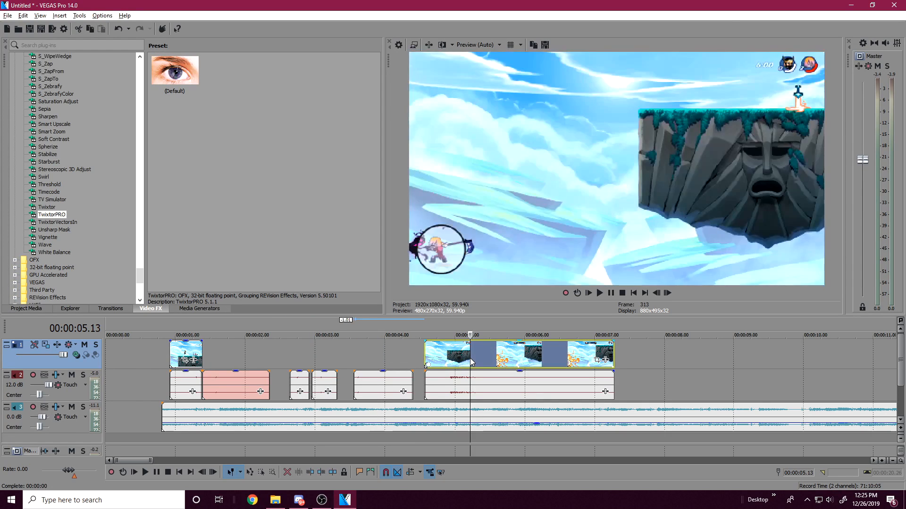
{"action": "key", "text": "Delete"}
Step: Extend the remaining video clip's end to the end of the last audio piece and play it from 00:00:00.55
{"action": "left_click_drag", "start_coordinate": [202, 350], "coordinate": [615, 360]}
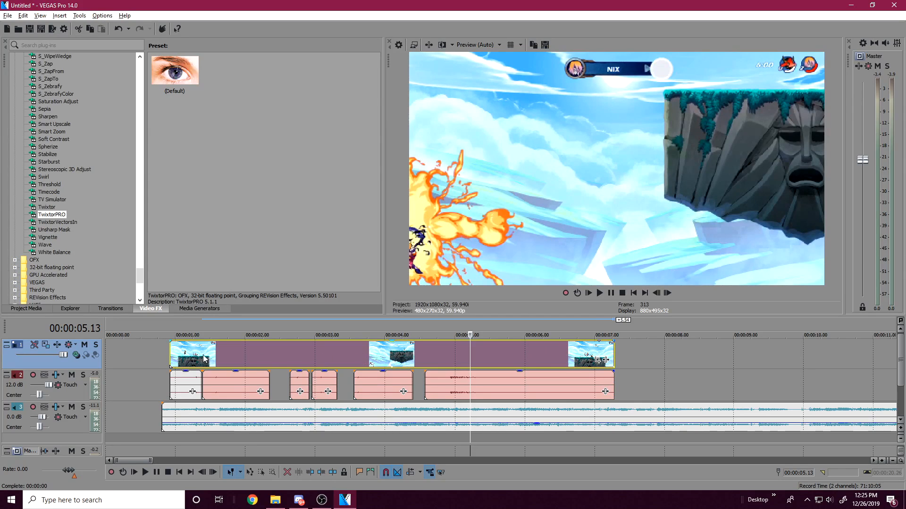
{"action": "left_click", "coordinate": [179, 358]}
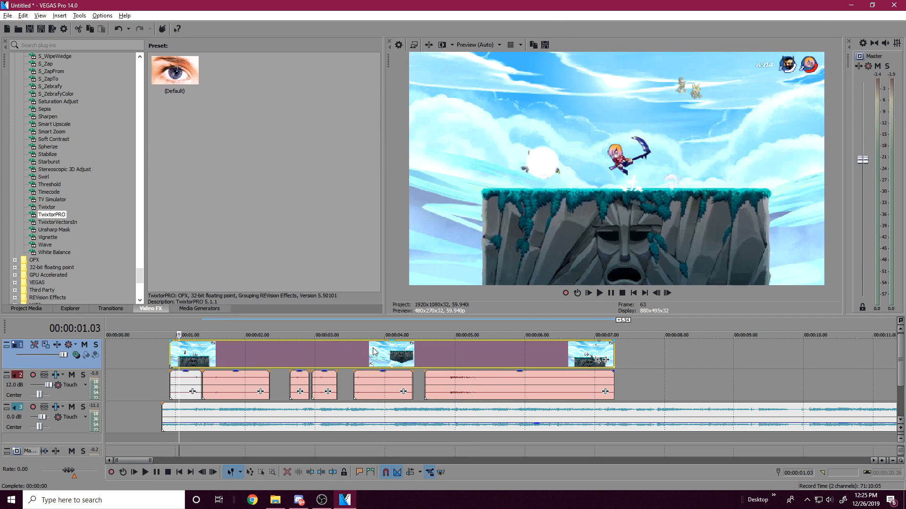
{"action": "left_click", "coordinate": [171, 352]}
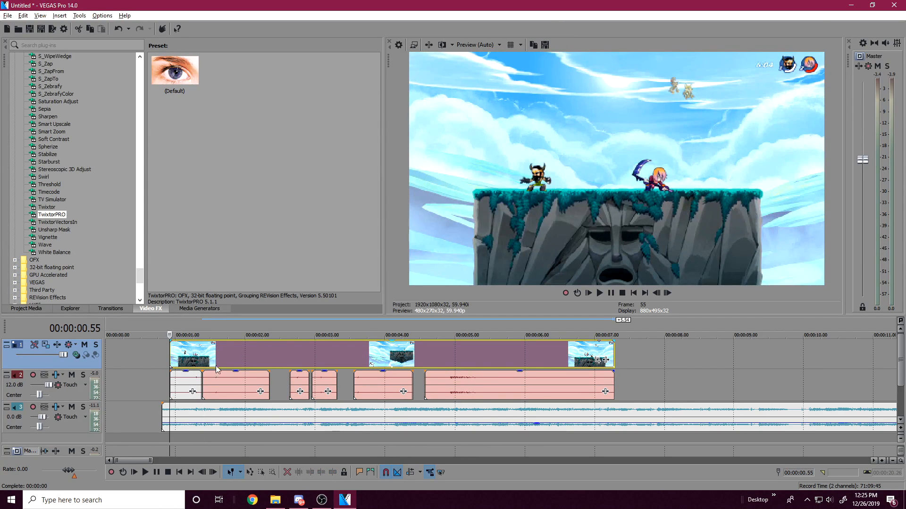
{"action": "left_click", "coordinate": [207, 381]}
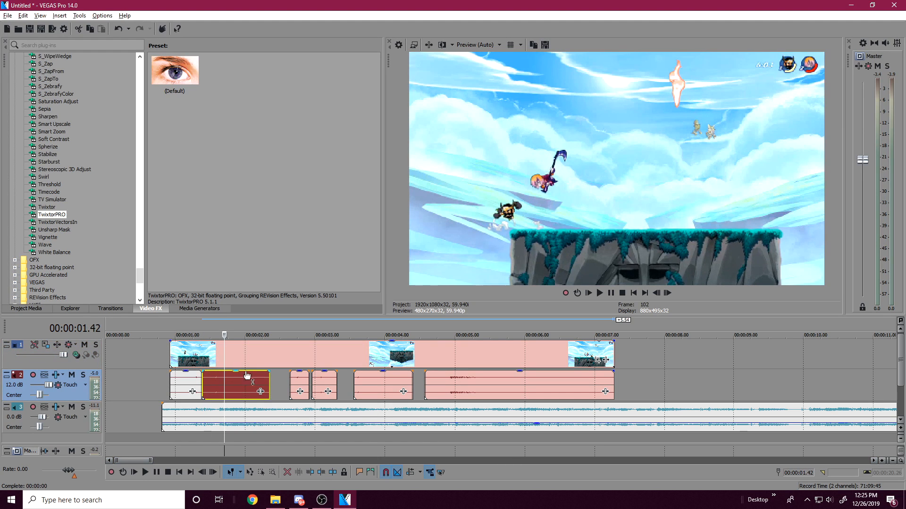
{"action": "left_click", "coordinate": [171, 355]}
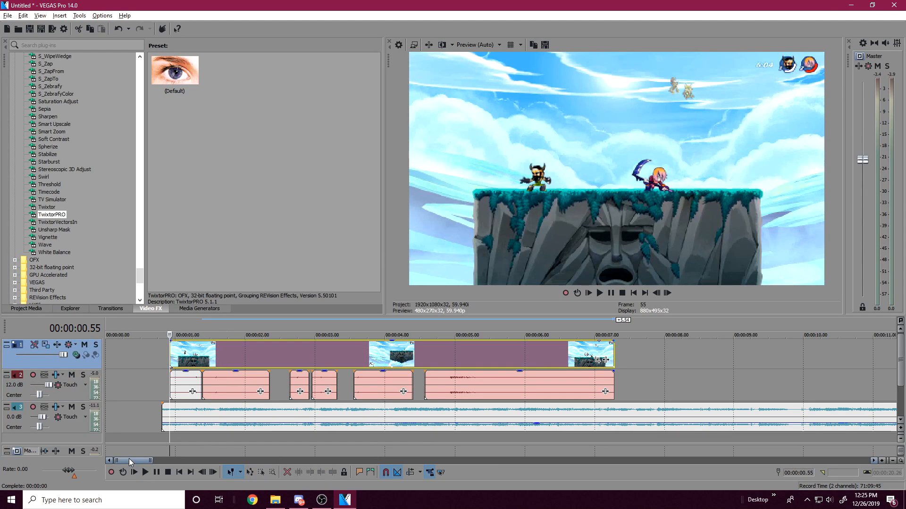
{"action": "key", "text": "space"}
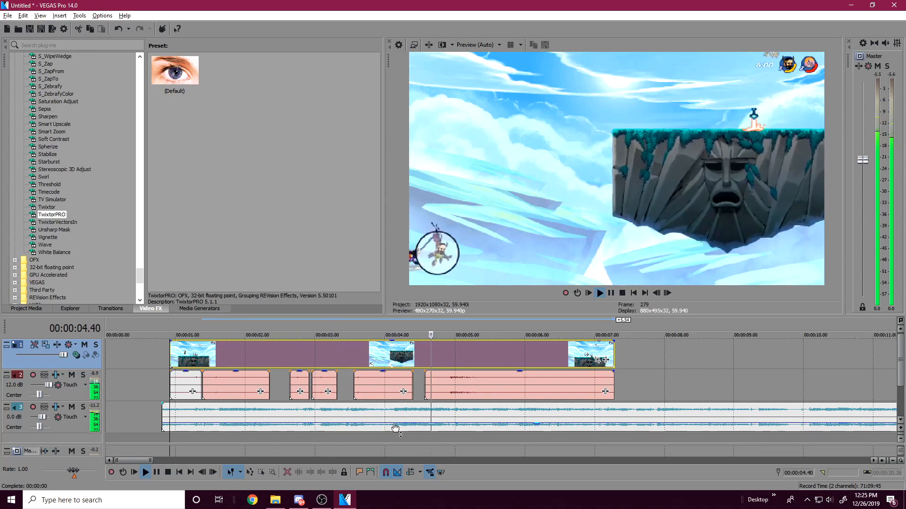
Step: Move the fifth gameplay audio piece 14 frames earlier, against the end of the fourth, and preview the timing
{"action": "left_click", "coordinate": [373, 394]}
{"action": "scroll", "coordinate": [373, 405], "scroll_direction": "up", "scroll_amount": 2}
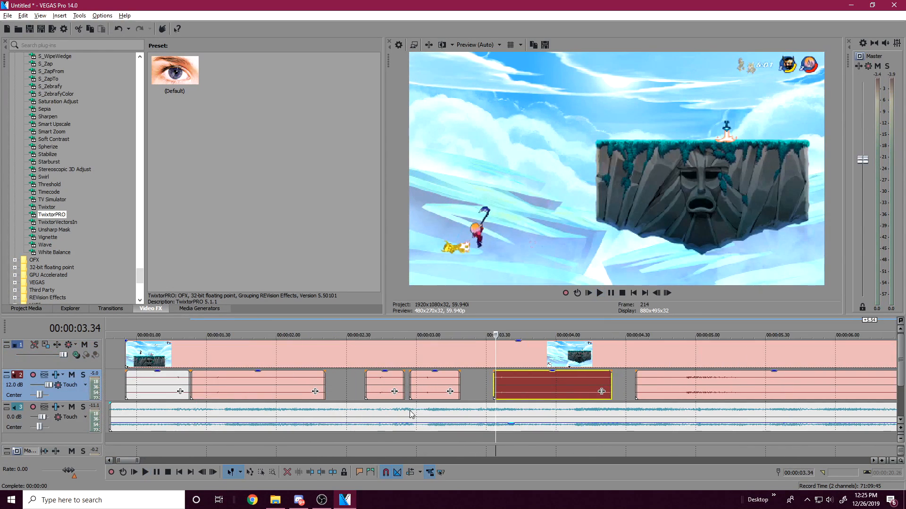
{"action": "left_click", "coordinate": [423, 384]}
{"action": "scroll", "coordinate": [572, 421], "scroll_direction": "up", "scroll_amount": 3}
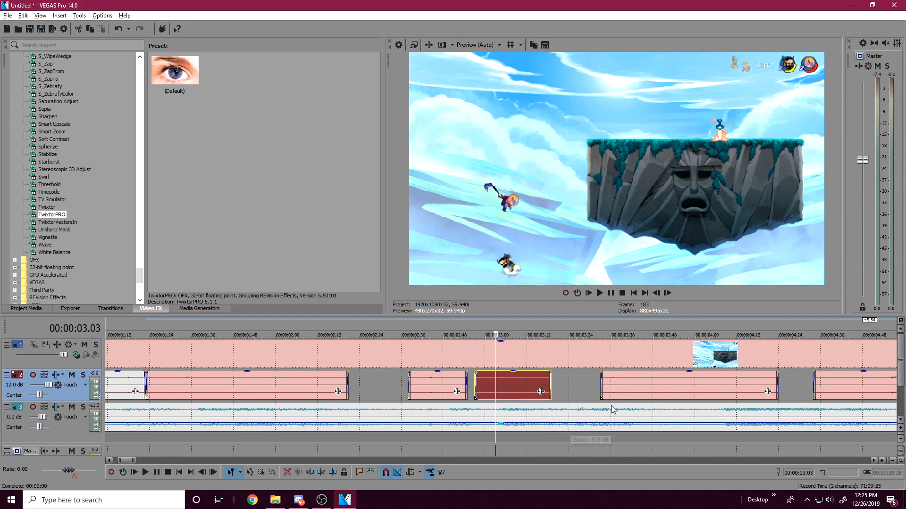
{"action": "left_click_drag", "start_coordinate": [607, 384], "coordinate": [586, 386]}
{"action": "key", "text": "space"}
Step: Split the fifth gameplay audio piece at 00:00:03.35 and move the part after the split later against the music
{"action": "key", "text": "space"}
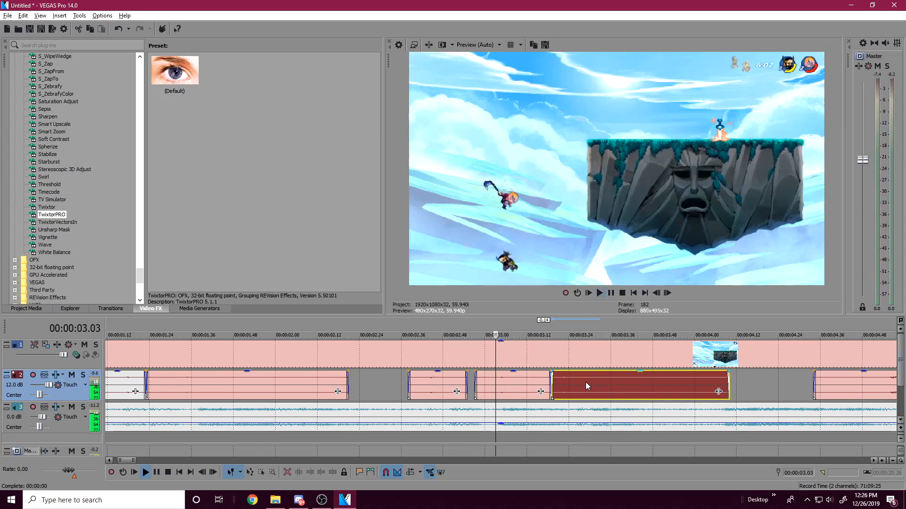
{"action": "scroll", "coordinate": [595, 386], "scroll_direction": "down", "scroll_amount": 1}
{"action": "scroll", "coordinate": [578, 389], "scroll_direction": "up", "scroll_amount": 1}
{"action": "key", "text": "space"}
{"action": "left_click_drag", "start_coordinate": [606, 376], "coordinate": [694, 382]}
Step: Play the edit from its start and return the playhead to the video clip's start at 00:00:00.55
{"action": "key", "text": "space"}
{"action": "scroll", "coordinate": [695, 382], "scroll_direction": "down", "scroll_amount": 3}
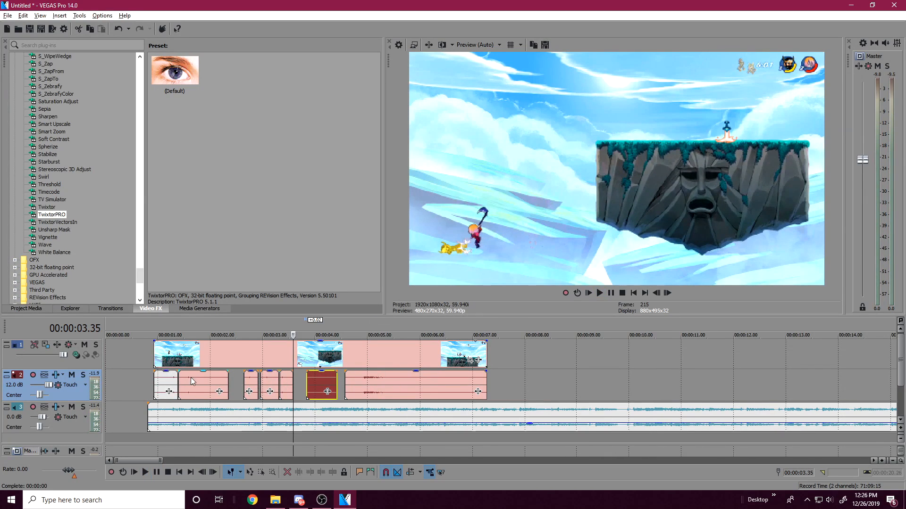
{"action": "left_click", "coordinate": [163, 384]}
{"action": "key", "text": "space"}
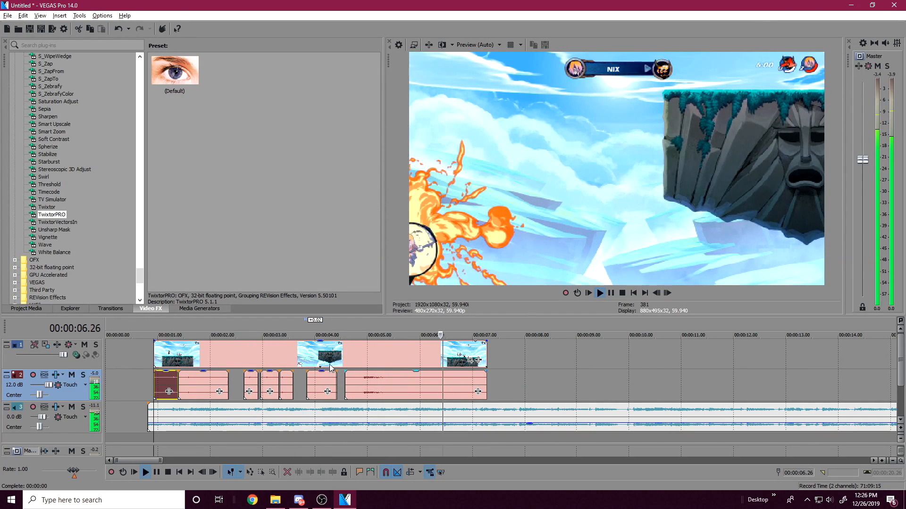
{"action": "left_click", "coordinate": [160, 351]}
{"action": "left_click", "coordinate": [153, 355]}
{"action": "scroll", "coordinate": [250, 374], "scroll_direction": "up", "scroll_amount": 4}
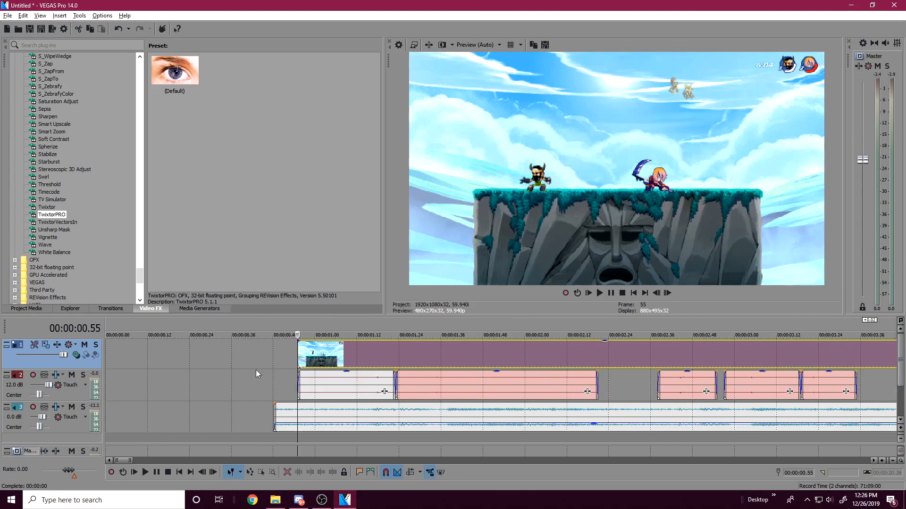
Step: Examine the video frames at the gameplay audio pieces and around the first hits between 00:00:00.55 and 00:00:01.16
{"action": "left_click", "coordinate": [420, 386]}
{"action": "left_click", "coordinate": [665, 384]}
{"action": "left_click", "coordinate": [731, 385]}
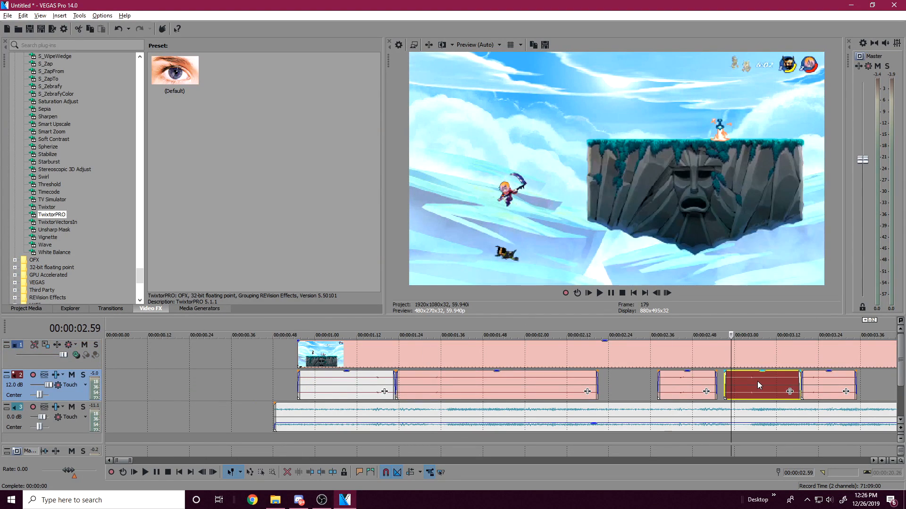
{"action": "left_click", "coordinate": [757, 381]}
{"action": "left_click", "coordinate": [297, 358]}
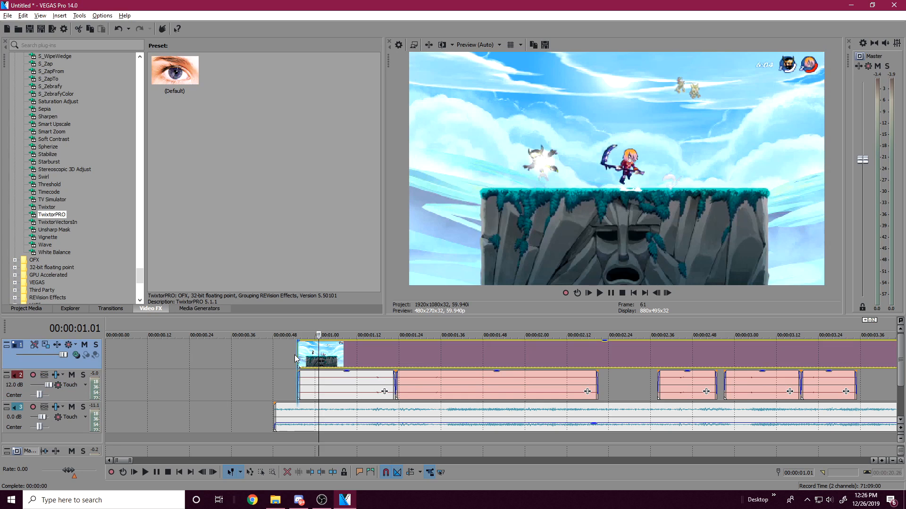
{"action": "left_click", "coordinate": [315, 357]}
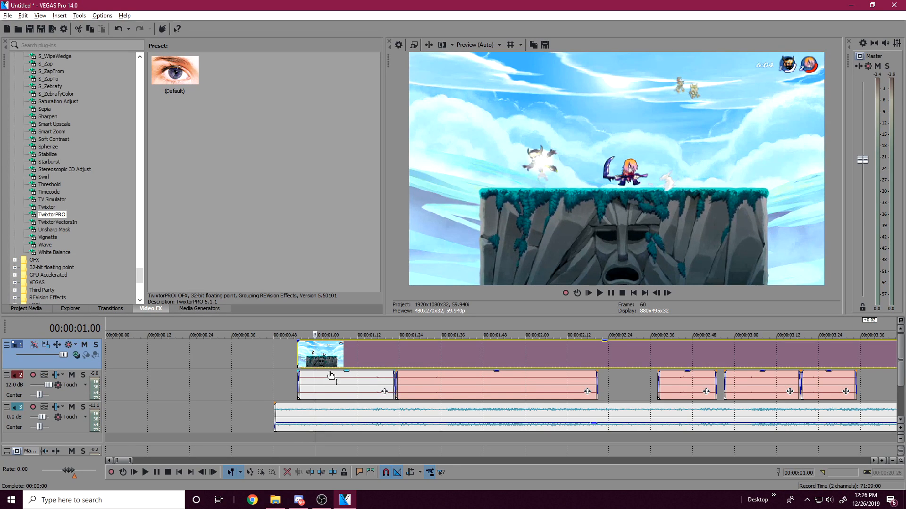
{"action": "left_click", "coordinate": [319, 353]}
{"action": "left_click", "coordinate": [305, 358]}
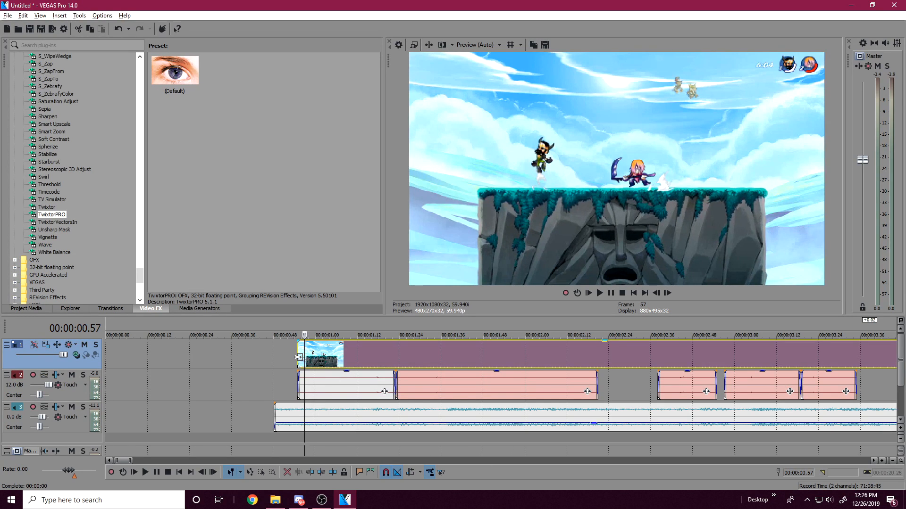
{"action": "left_click", "coordinate": [339, 357]}
{"action": "left_click", "coordinate": [357, 356]}
{"action": "left_click", "coordinate": [367, 355]}
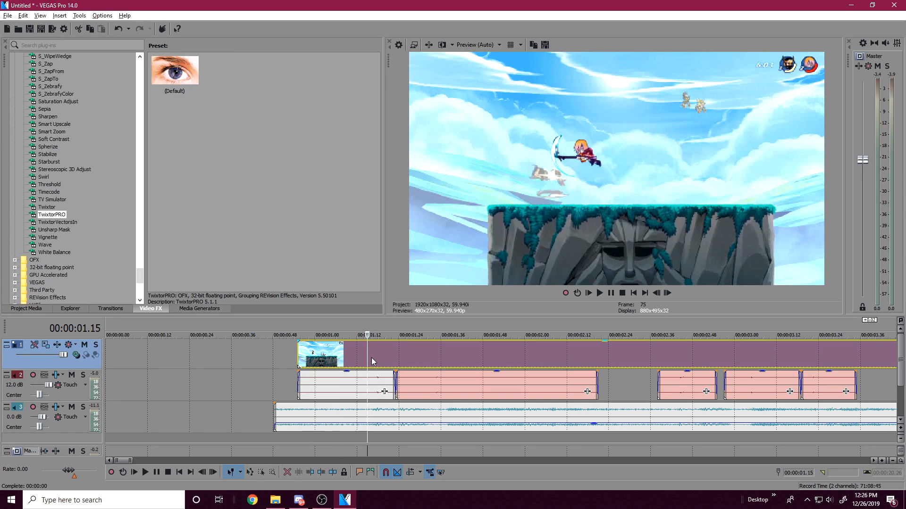
{"action": "left_click", "coordinate": [372, 358]}
{"action": "left_click", "coordinate": [381, 360]}
{"action": "left_click", "coordinate": [372, 361]}
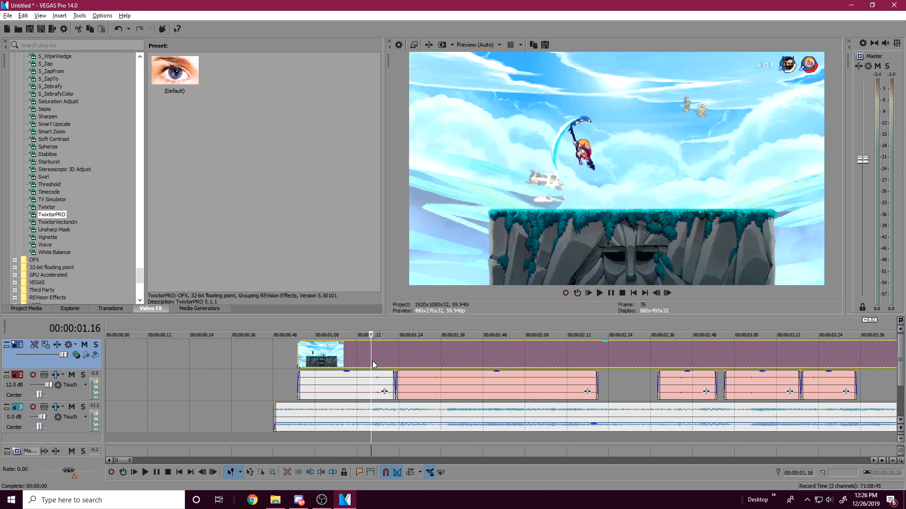
Step: Apply the default TwixtorPRO preset to the video clip and enable keyframe animation for its Speed % parameter
{"action": "scroll", "coordinate": [378, 377], "scroll_direction": "up", "scroll_amount": 3}
{"action": "left_click_drag", "start_coordinate": [544, 355], "coordinate": [295, 353]}
{"action": "left_click_drag", "start_coordinate": [175, 73], "coordinate": [439, 352]}
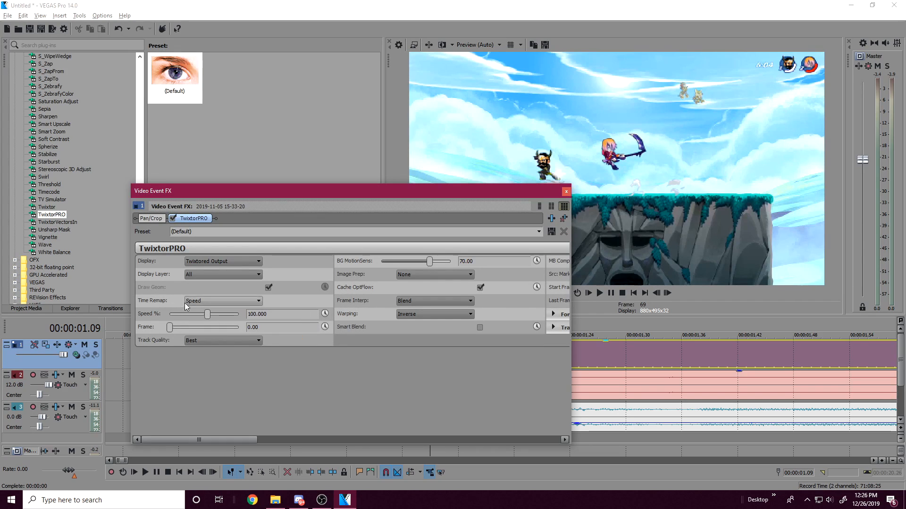
{"action": "left_click", "coordinate": [329, 313]}
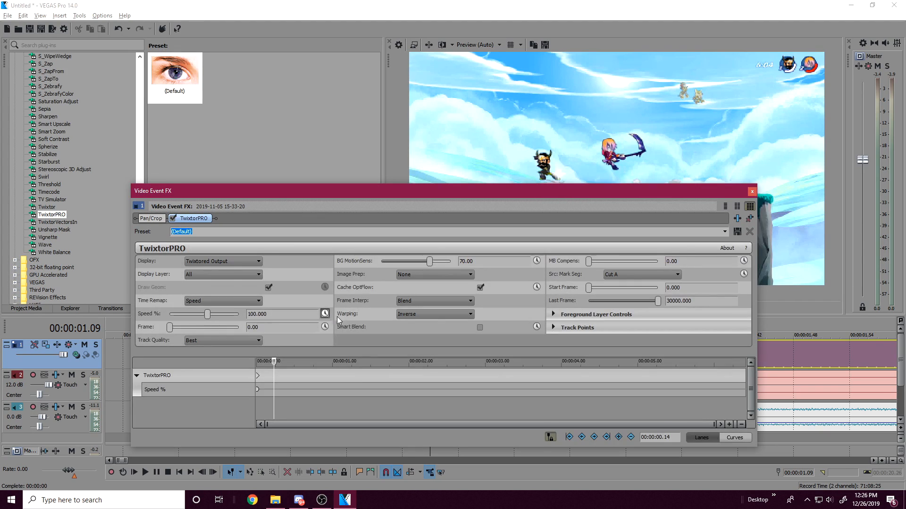
Step: Move and shrink the Video Event FX window so that most of the preview and the timeline tracks are uncovered
{"action": "left_click_drag", "start_coordinate": [436, 198], "coordinate": [225, 93]}
{"action": "left_click", "coordinate": [62, 271]}
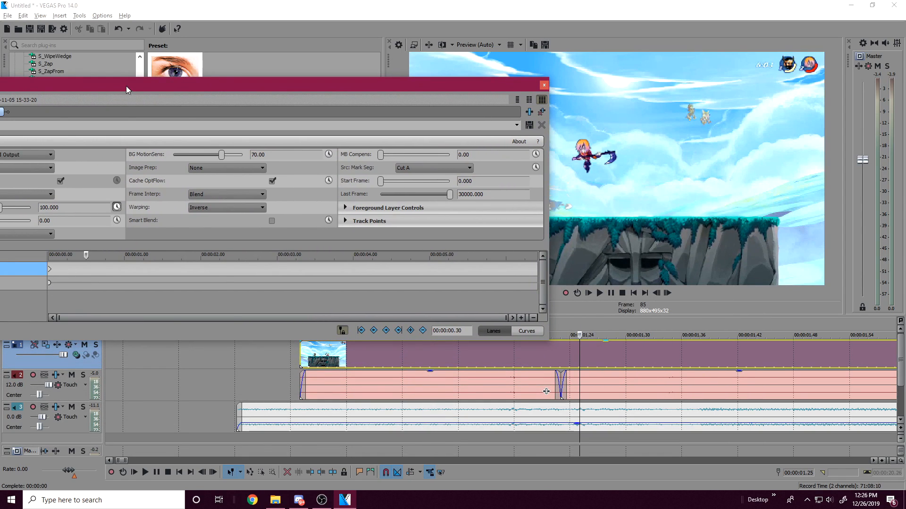
{"action": "left_click_drag", "start_coordinate": [125, 86], "coordinate": [304, 90]}
{"action": "left_click_drag", "start_coordinate": [100, 129], "coordinate": [252, 129]}
{"action": "left_click_drag", "start_coordinate": [372, 94], "coordinate": [153, 75]}
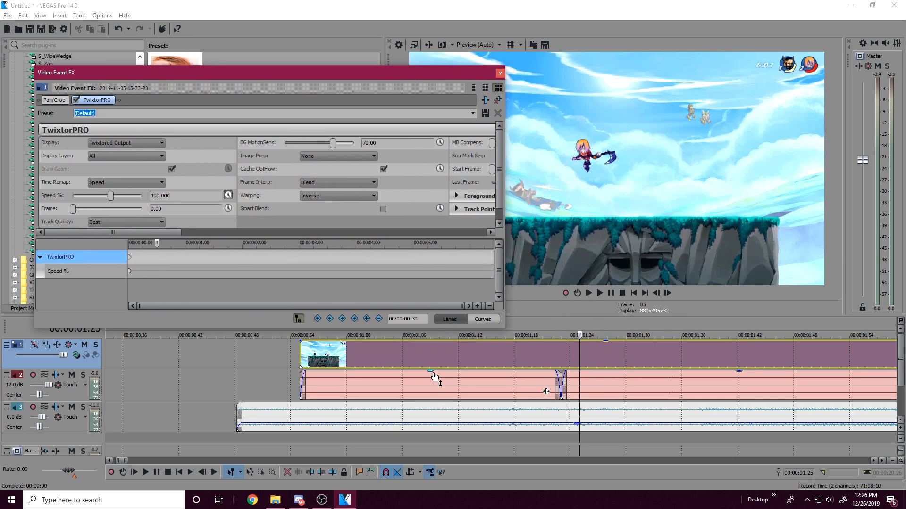
Step: Play the end of the first gameplay audio piece repeatedly and check the hit frames around the start of the second
{"action": "left_click", "coordinate": [501, 380]}
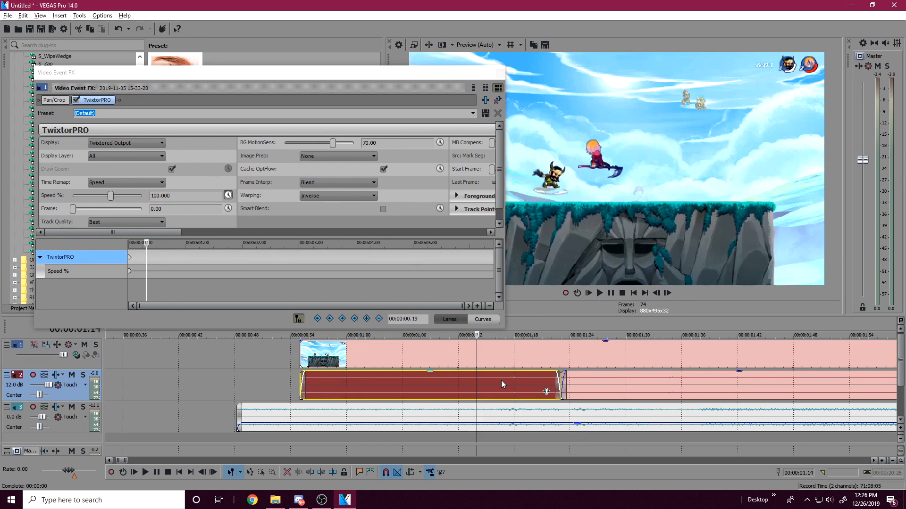
{"action": "key", "text": "space"}
{"action": "left_click", "coordinate": [610, 294]}
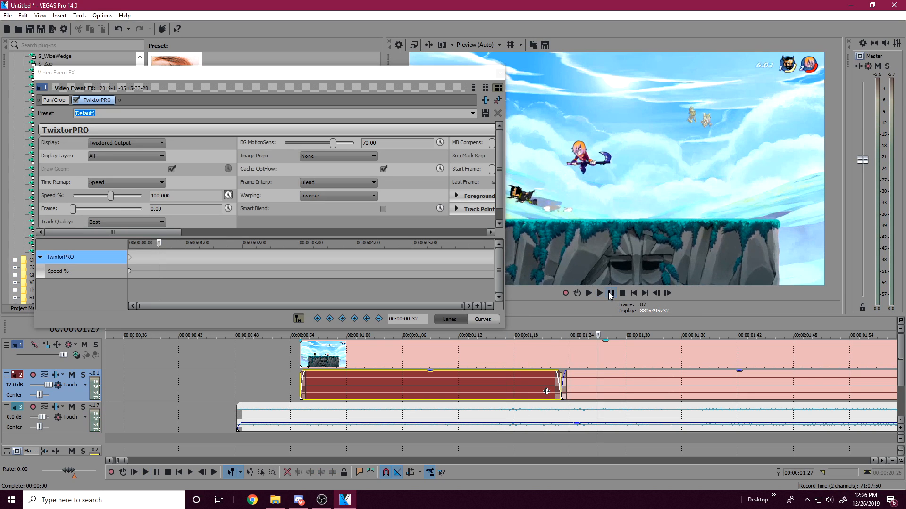
{"action": "left_click", "coordinate": [477, 378]}
{"action": "key", "text": "space"}
{"action": "key", "text": "space"}
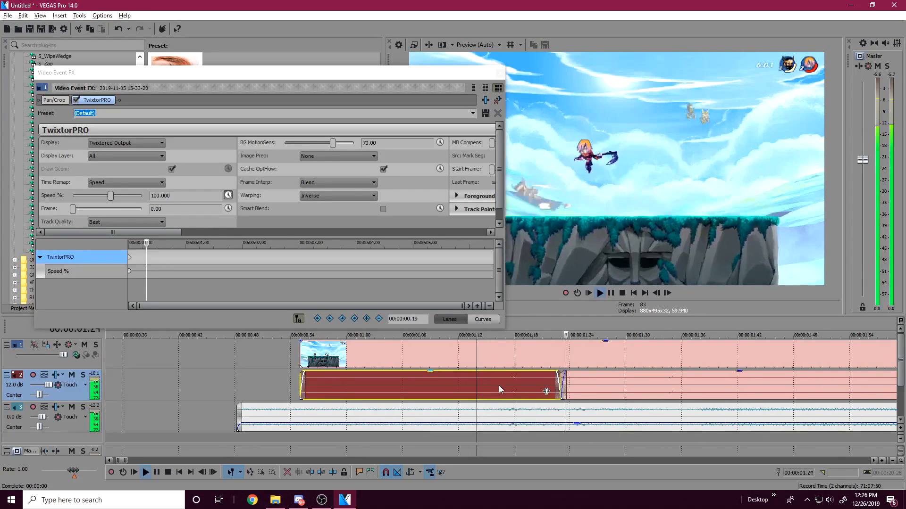
{"action": "key", "text": "space"}
{"action": "key", "text": "space"}
{"action": "left_click", "coordinate": [558, 385]}
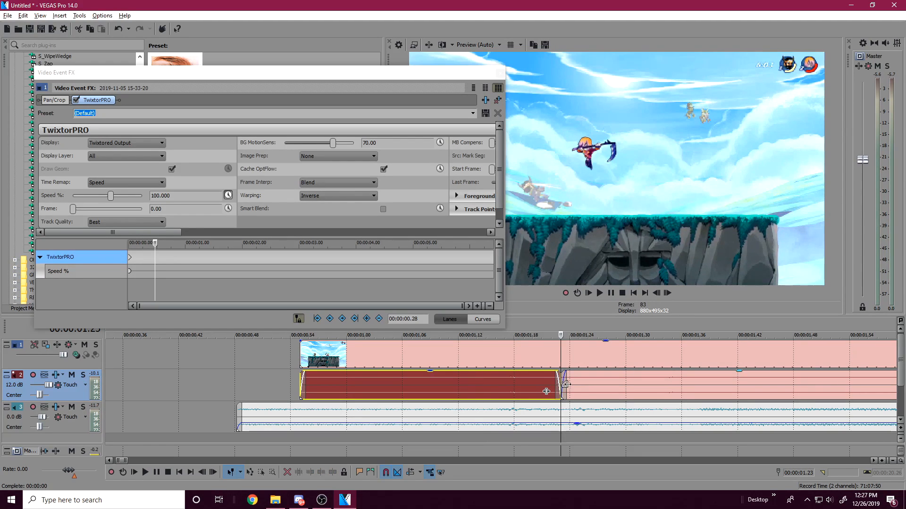
{"action": "left_click", "coordinate": [569, 384]}
{"action": "left_click", "coordinate": [580, 382]}
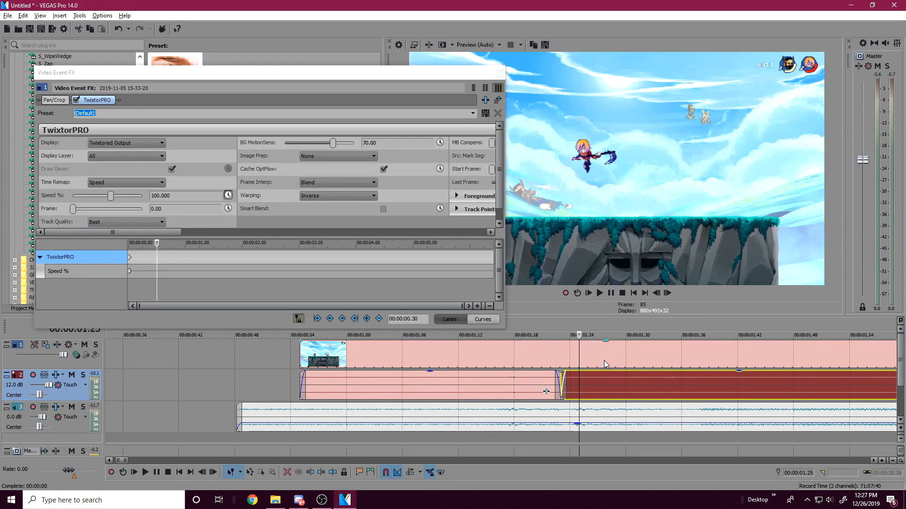
Step: Examine the opening of the second gameplay audio piece against the video, playing from its start to locate the hit
{"action": "left_click", "coordinate": [620, 384]}
{"action": "left_click", "coordinate": [648, 379]}
{"action": "left_click", "coordinate": [656, 379]}
{"action": "left_click", "coordinate": [672, 385]}
{"action": "left_click", "coordinate": [662, 386]}
{"action": "left_click", "coordinate": [681, 385]}
{"action": "left_click", "coordinate": [609, 384]}
{"action": "left_click", "coordinate": [569, 384]}
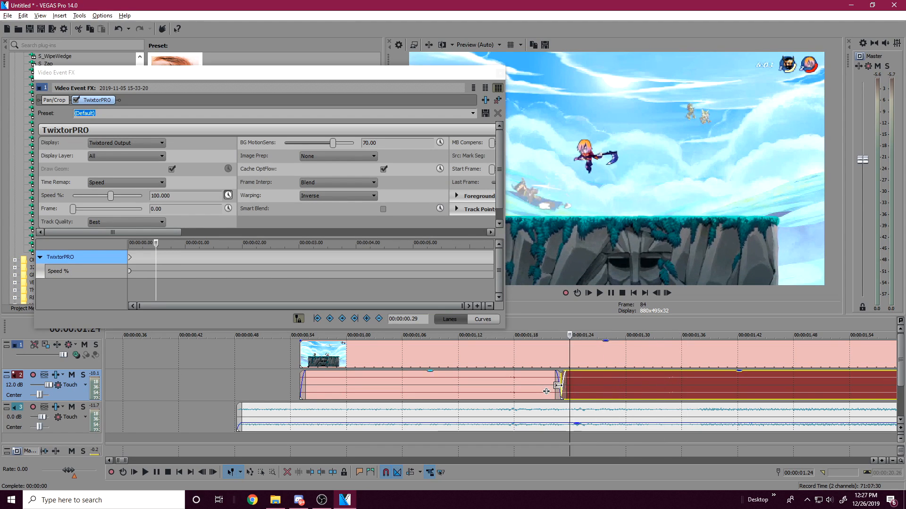
{"action": "left_click", "coordinate": [557, 385]}
{"action": "left_click", "coordinate": [610, 293]}
{"action": "left_click", "coordinate": [610, 293]}
Step: Close the Video Event FX window and add a marker at 00:00:01.34 for the hit in the second gameplay audio piece
{"action": "left_click", "coordinate": [668, 386]}
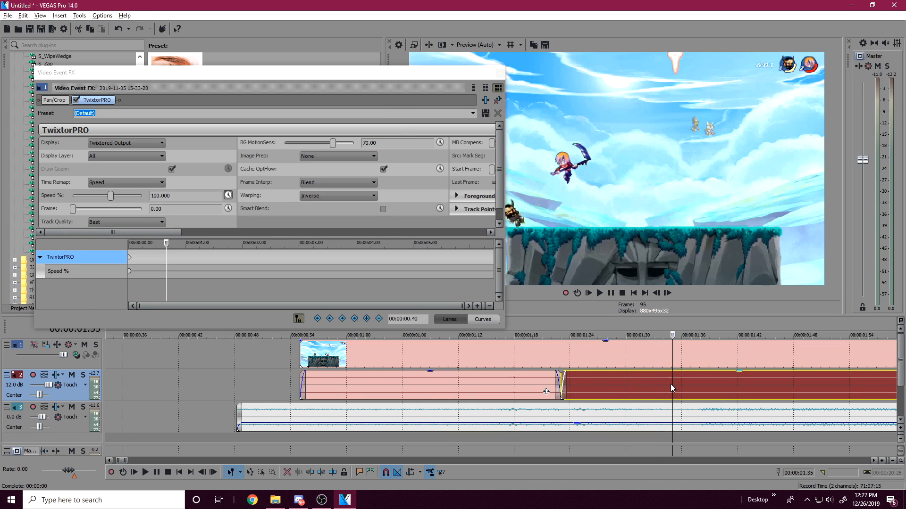
{"action": "scroll", "coordinate": [664, 387], "scroll_direction": "down", "scroll_amount": 3}
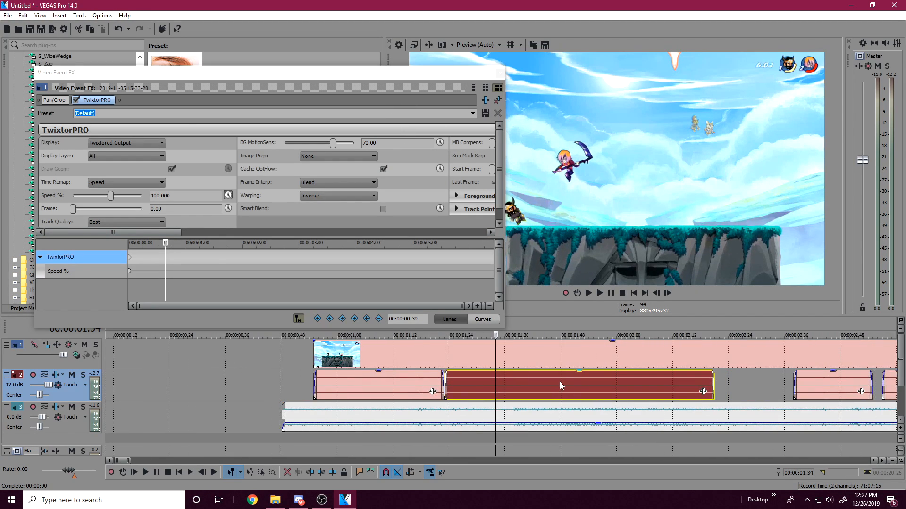
{"action": "left_click", "coordinate": [503, 75]}
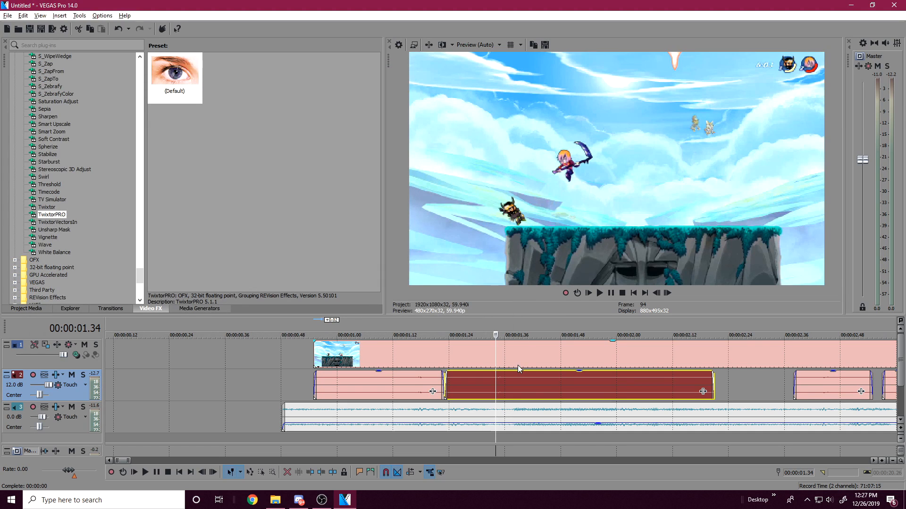
{"action": "left_click", "coordinate": [496, 361]}
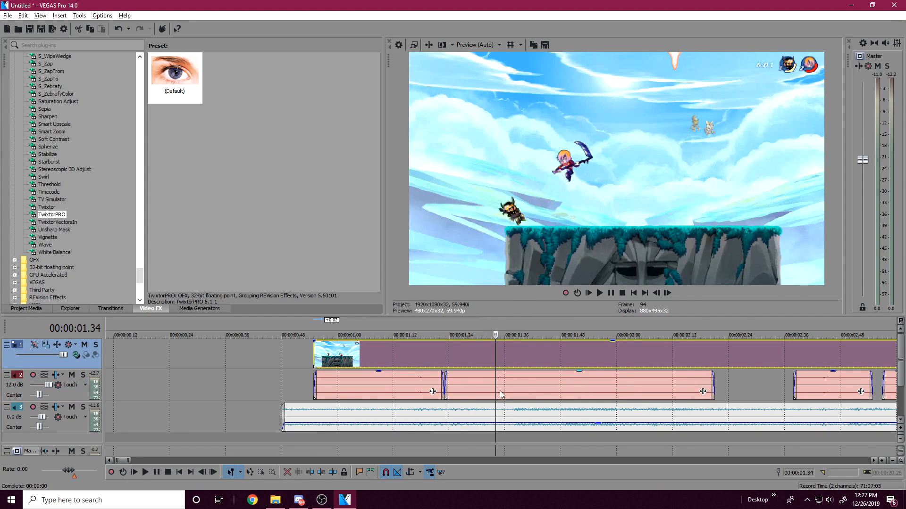
{"action": "scroll", "coordinate": [500, 384], "scroll_direction": "up", "scroll_amount": 5}
{"action": "key", "text": "m"}
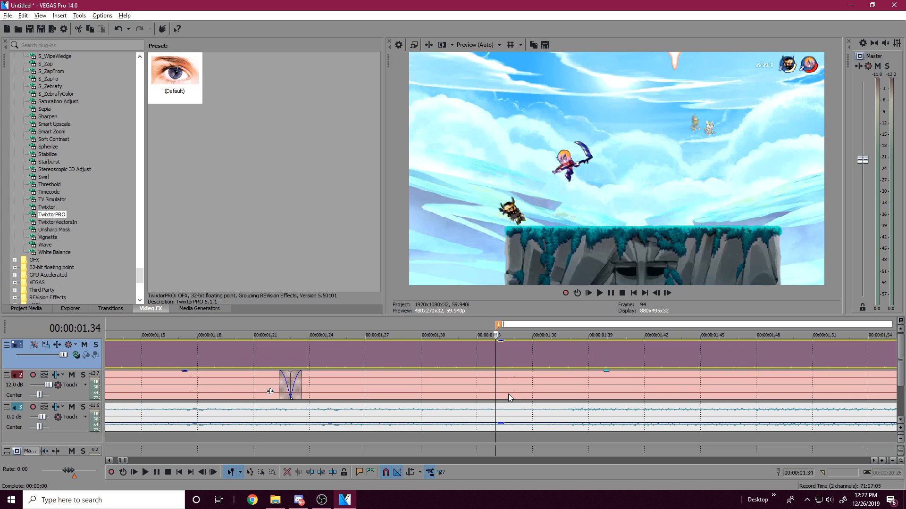
Step: Play the second gameplay audio piece from the first marker and add a second marker at 00:00:01.57
{"action": "left_click", "coordinate": [508, 395]}
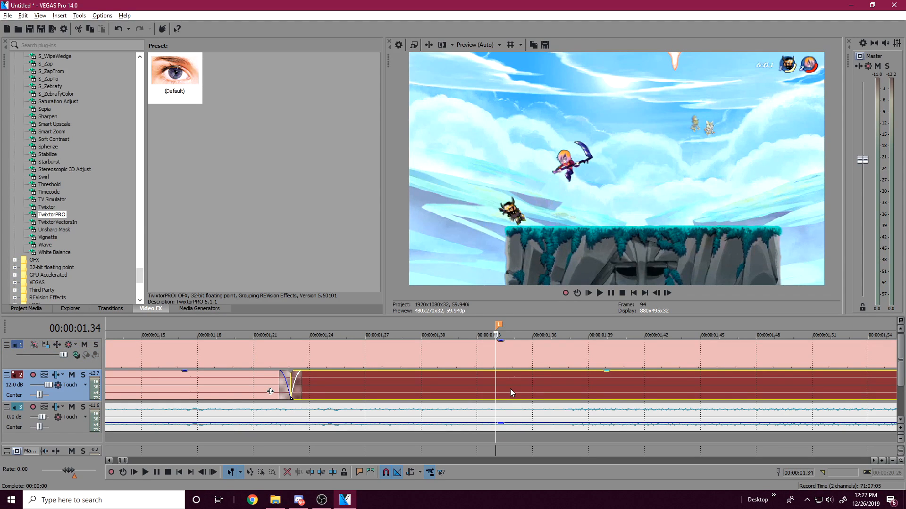
{"action": "left_click", "coordinate": [611, 296]}
{"action": "left_click", "coordinate": [611, 295]}
{"action": "scroll", "coordinate": [363, 395], "scroll_direction": "down", "scroll_amount": 1}
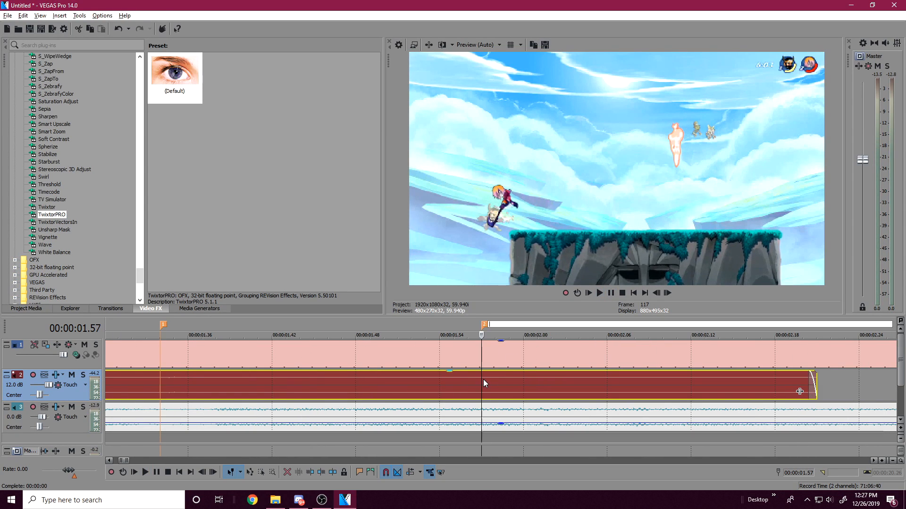
{"action": "scroll", "coordinate": [483, 382], "scroll_direction": "down", "scroll_amount": 3}
Step: Check the video frames after the second marker and back near 00:00:01.26 within the continuous clip
{"action": "left_click", "coordinate": [444, 357]}
{"action": "left_click", "coordinate": [462, 355]}
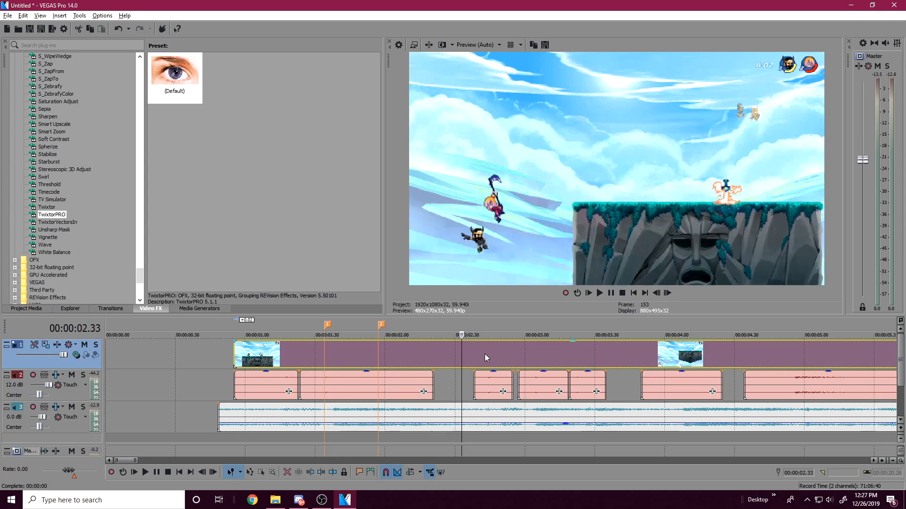
{"action": "left_click", "coordinate": [482, 353]}
{"action": "left_click", "coordinate": [305, 358]}
{"action": "scroll", "coordinate": [305, 358], "scroll_direction": "down", "scroll_amount": 1}
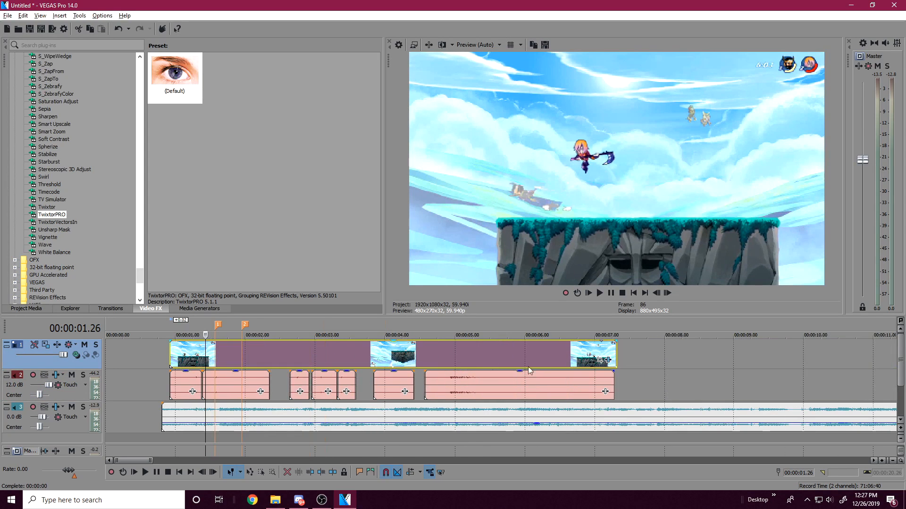
Step: Reopen the video clip's TwixtorPRO settings and add a Speed % keyframe of 183.673 at the 00:00:01.34 marker
{"action": "left_click", "coordinate": [608, 361]}
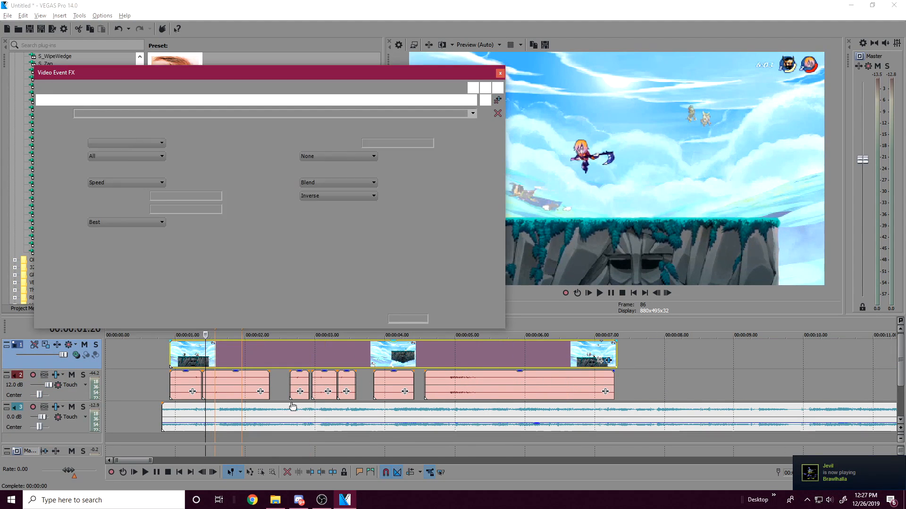
{"action": "left_click", "coordinate": [217, 394]}
{"action": "scroll", "coordinate": [219, 391], "scroll_direction": "up", "scroll_amount": 6}
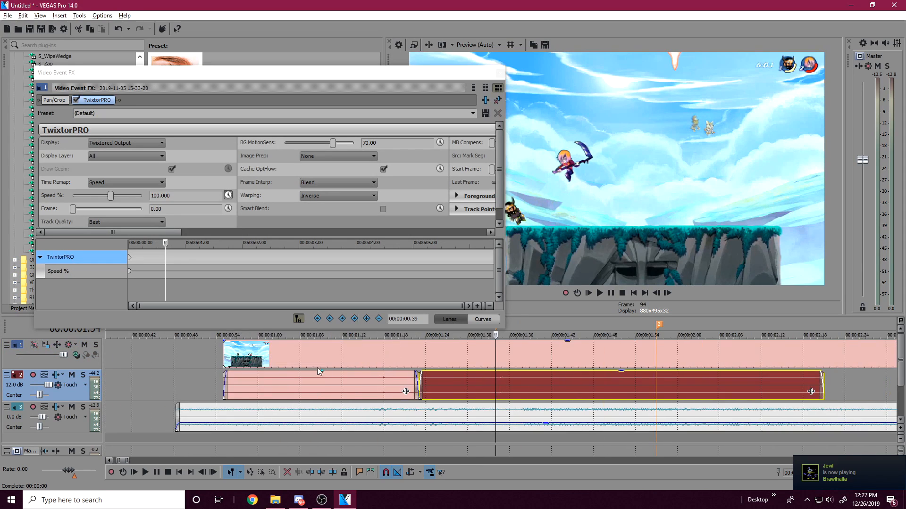
{"action": "scroll", "coordinate": [519, 379], "scroll_direction": "up", "scroll_amount": 3}
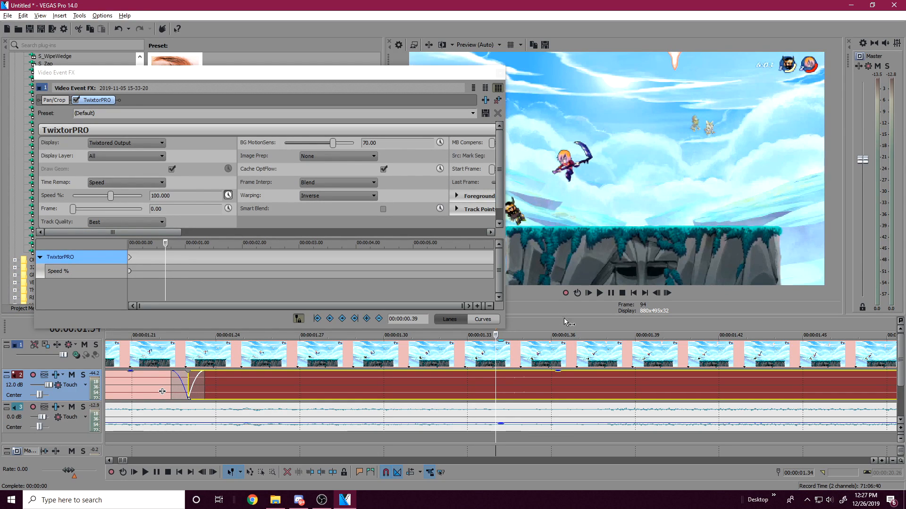
{"action": "scroll", "coordinate": [471, 355], "scroll_direction": "down", "scroll_amount": 2}
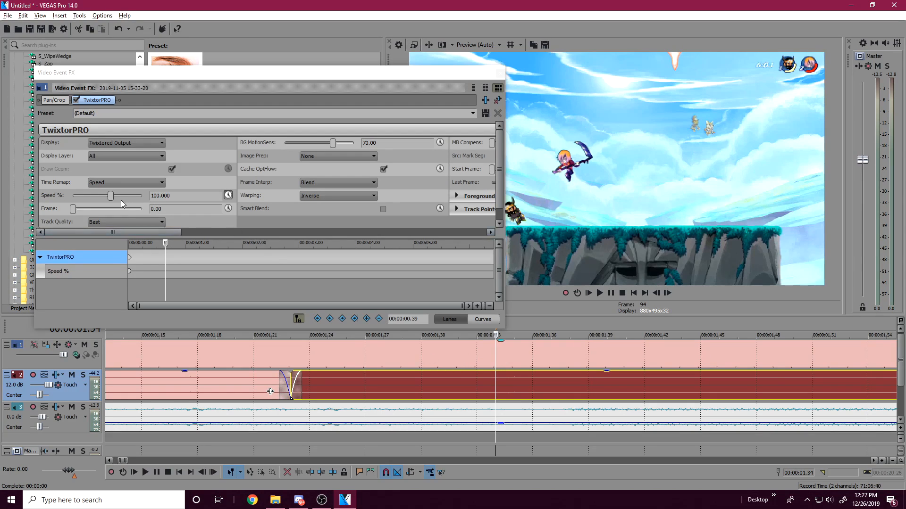
{"action": "left_click_drag", "start_coordinate": [111, 197], "coordinate": [113, 197]}
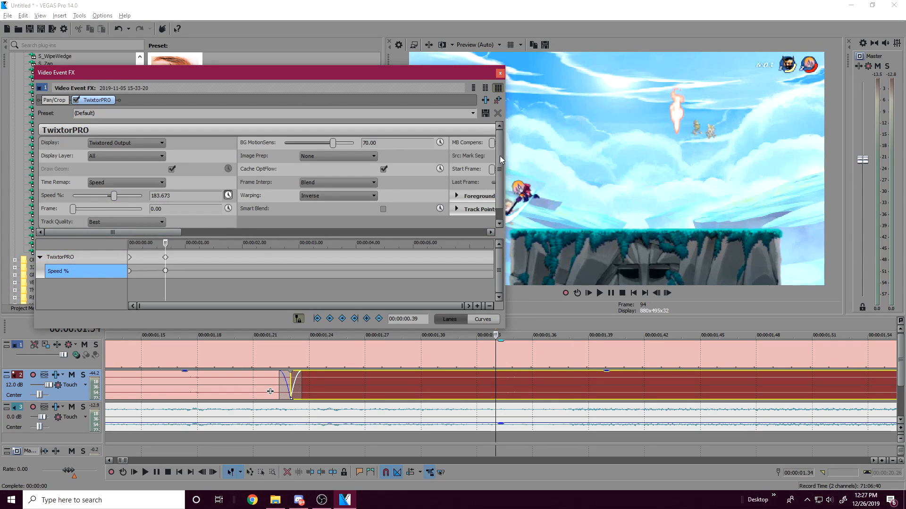
Step: Move and narrow the Video Event FX window, and review the Track Quality options while keeping Best
{"action": "left_click_drag", "start_coordinate": [444, 78], "coordinate": [394, 70]}
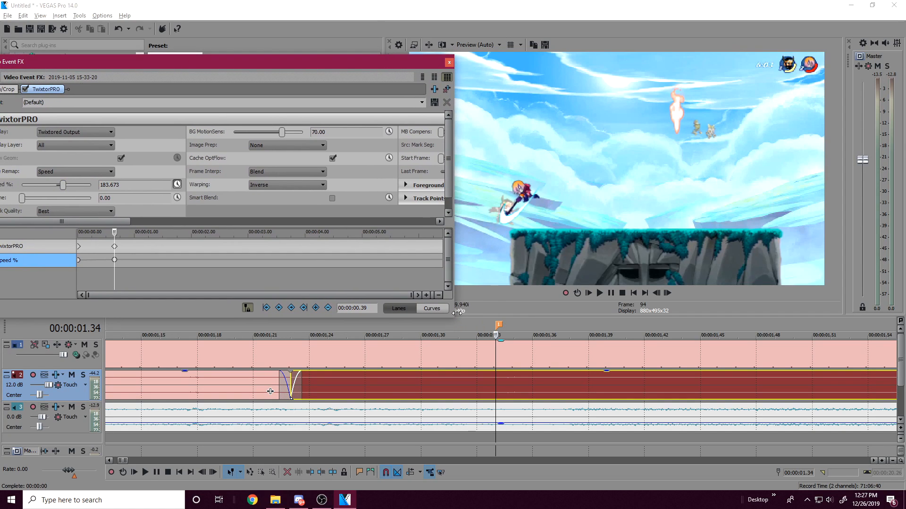
{"action": "left_click_drag", "start_coordinate": [453, 321], "coordinate": [418, 314]}
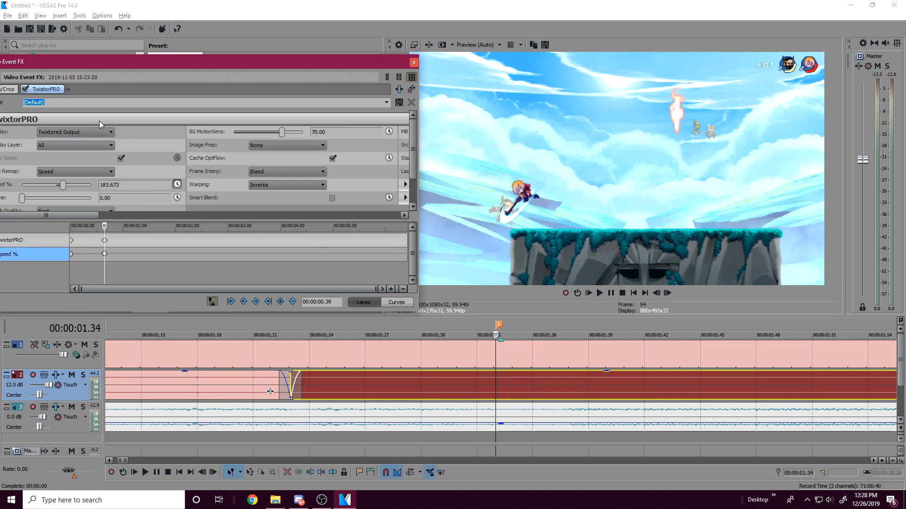
{"action": "scroll", "coordinate": [274, 201], "scroll_direction": "down", "scroll_amount": 1}
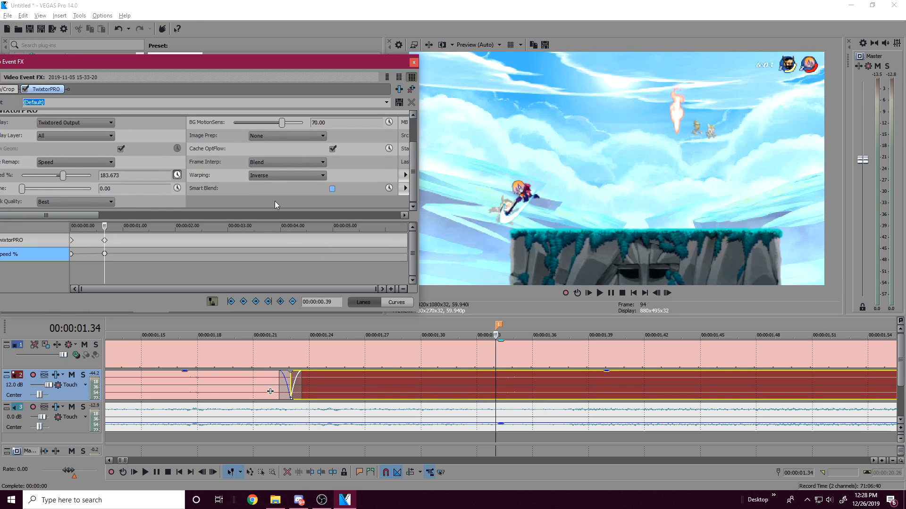
{"action": "left_click", "coordinate": [100, 204]}
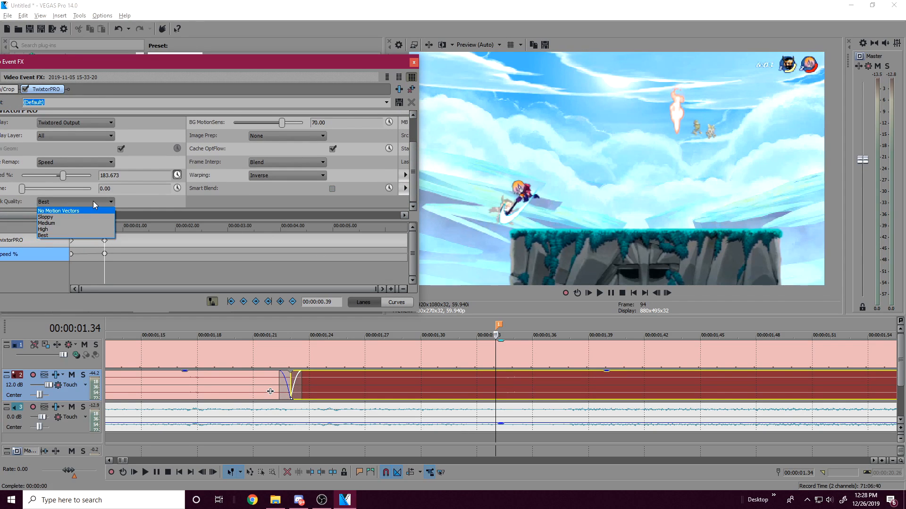
{"action": "left_click", "coordinate": [92, 201]}
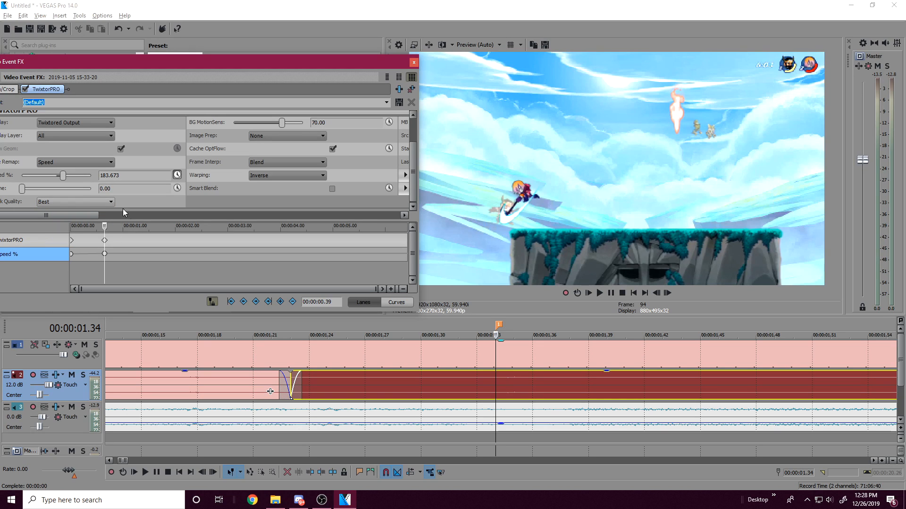
Step: Play the retimed clip from the 00:00:01.34 marker and check the video frames back near 00:00:01.26
{"action": "left_click", "coordinate": [69, 202]}
{"action": "left_click", "coordinate": [48, 197]}
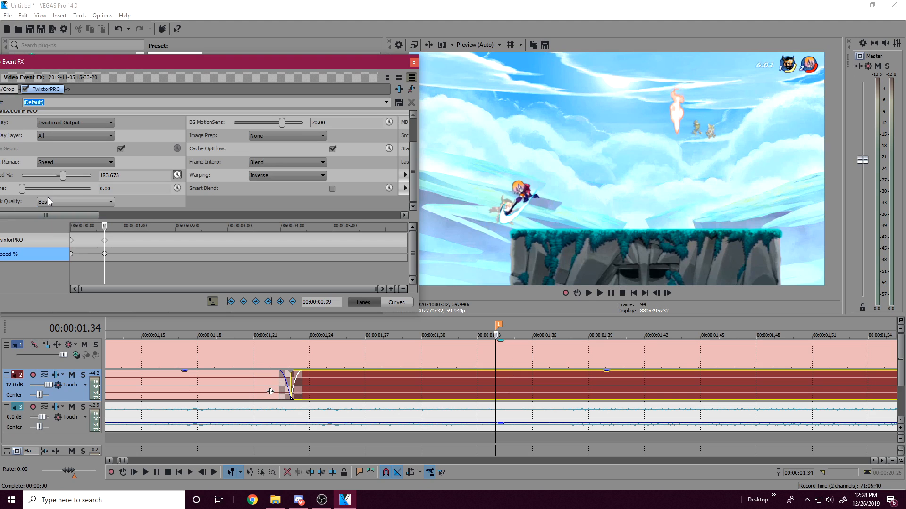
{"action": "left_click", "coordinate": [317, 360]}
{"action": "left_click", "coordinate": [600, 293]}
{"action": "left_click", "coordinate": [611, 293]}
{"action": "left_click", "coordinate": [493, 353]}
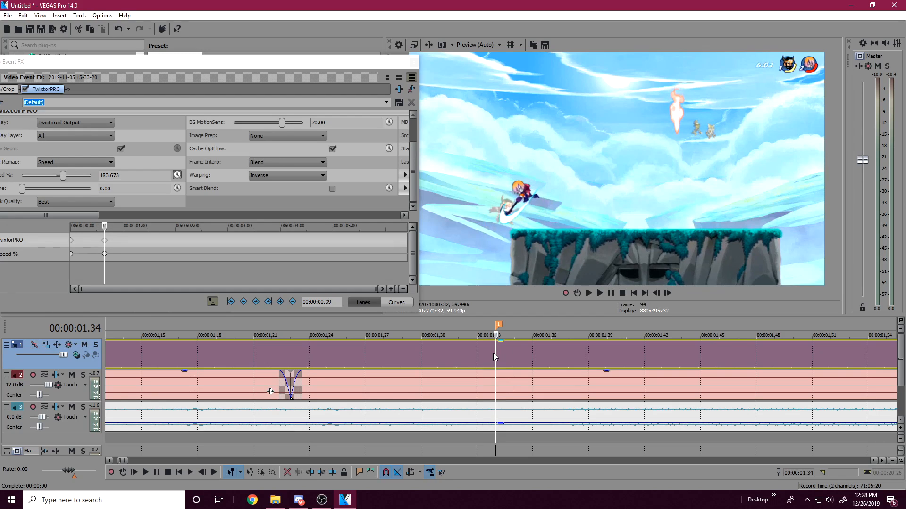
{"action": "left_click", "coordinate": [403, 358]}
{"action": "left_click", "coordinate": [344, 356]}
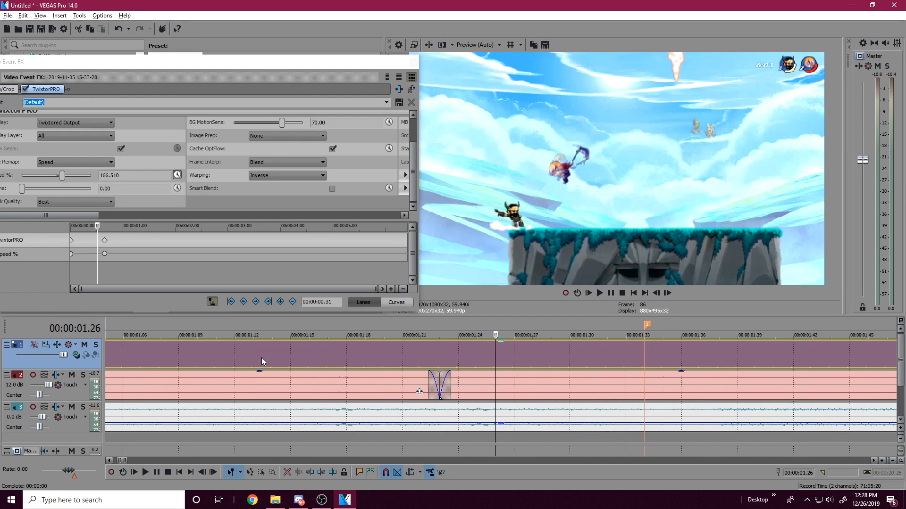
Step: Delete the TwixtorPRO Speed % keyframe at the 00:00:01.34 marker
{"action": "left_click", "coordinate": [105, 240]}
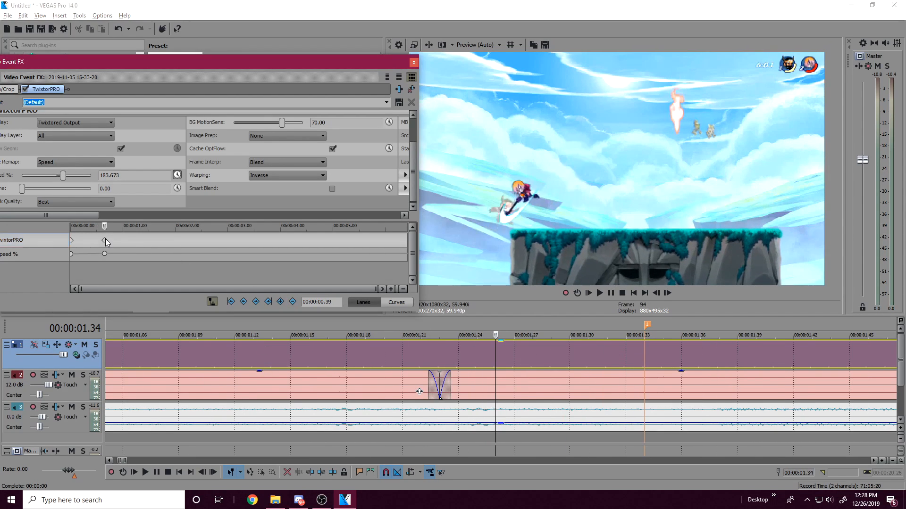
{"action": "key", "text": "Delete"}
{"action": "scroll", "coordinate": [511, 384], "scroll_direction": "down", "scroll_amount": 5}
{"action": "scroll", "coordinate": [493, 386], "scroll_direction": "up", "scroll_amount": 3}
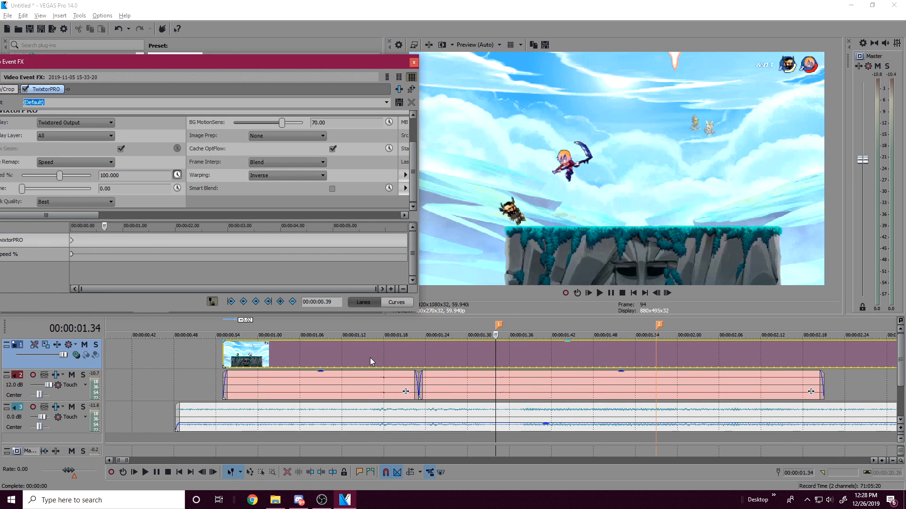
Step: Try a TwixtorPRO keyframe at the 00:00:01.18 hit with Speed % at 100, and delete it again
{"action": "left_click", "coordinate": [378, 356]}
{"action": "left_click", "coordinate": [382, 355]}
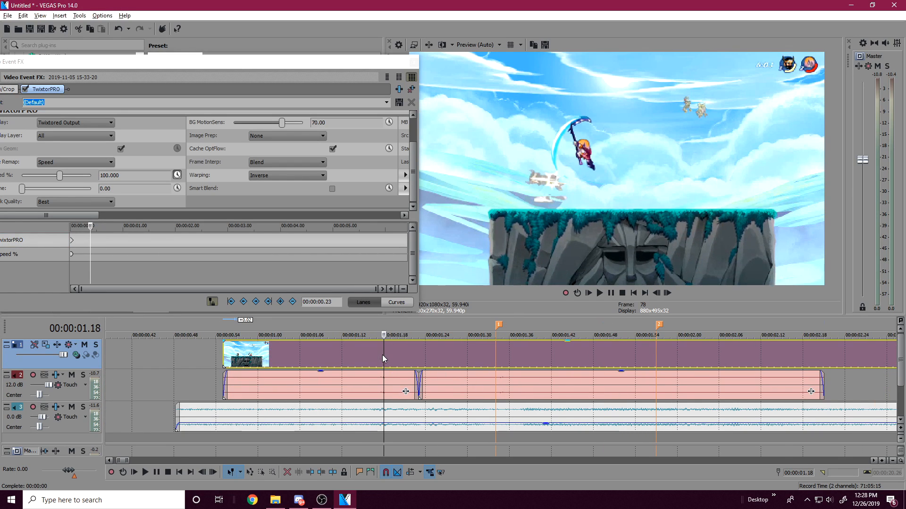
{"action": "left_click", "coordinate": [281, 302]}
{"action": "left_click", "coordinate": [91, 255]}
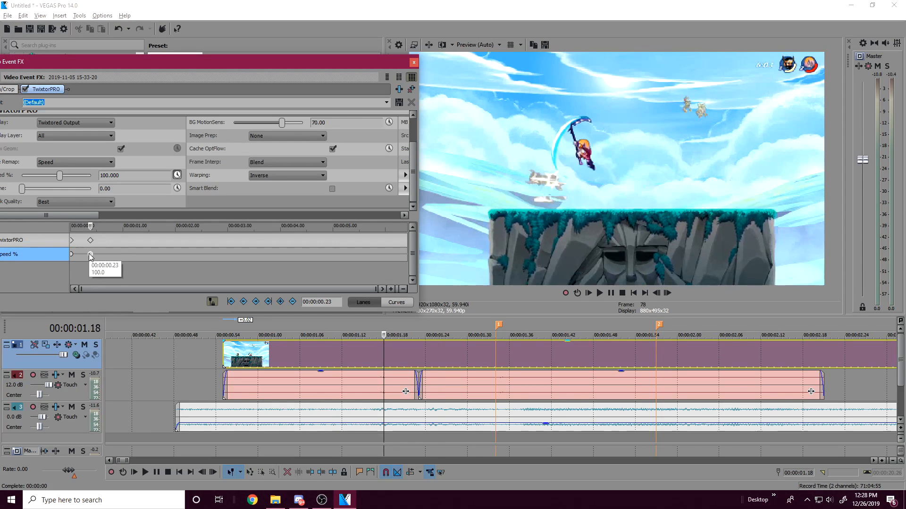
{"action": "scroll", "coordinate": [90, 254], "scroll_direction": "up", "scroll_amount": 3}
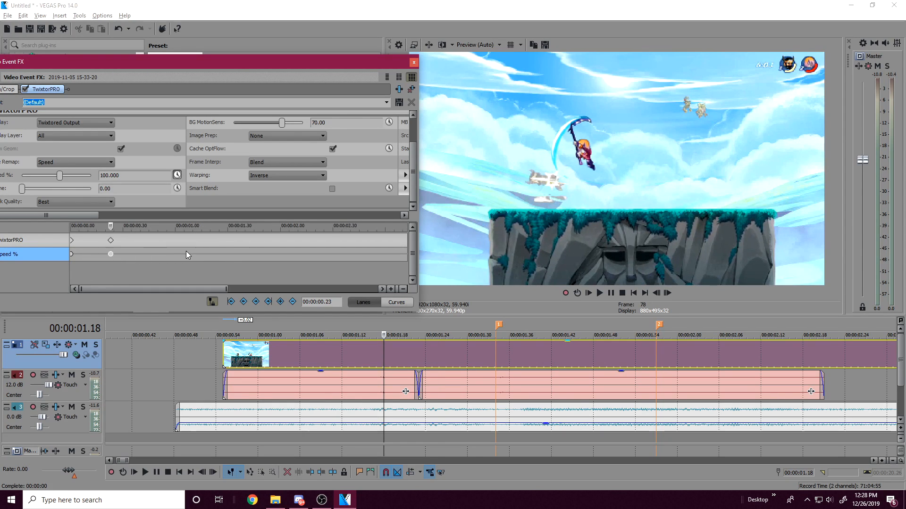
{"action": "left_click", "coordinate": [494, 345]}
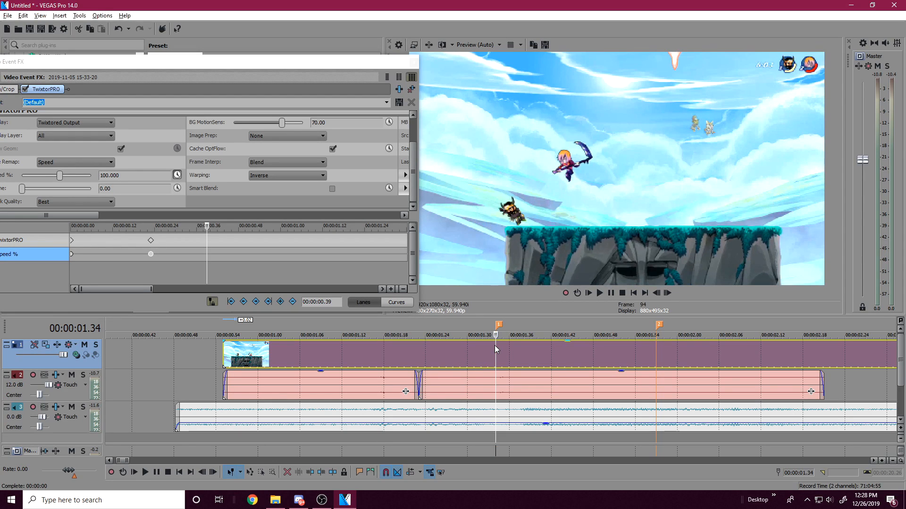
{"action": "left_click", "coordinate": [151, 254]}
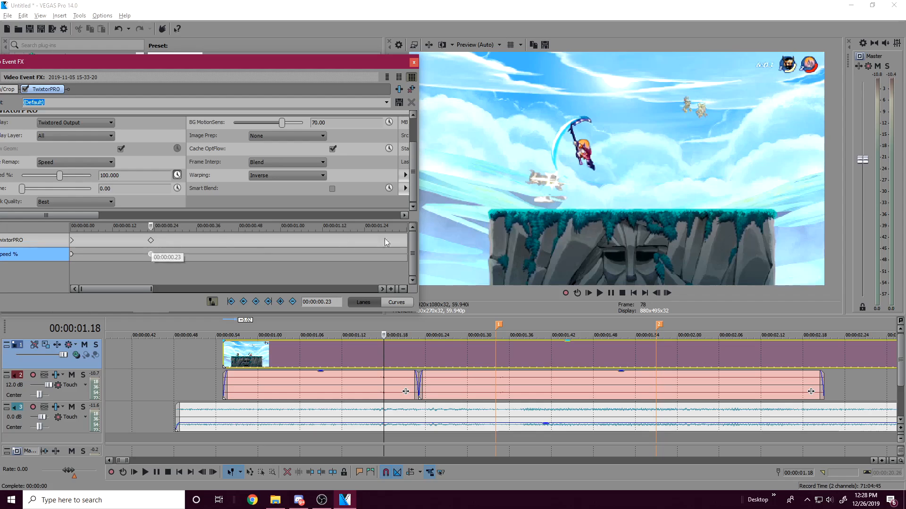
{"action": "left_click", "coordinate": [152, 239]}
{"action": "key", "text": "Delete"}
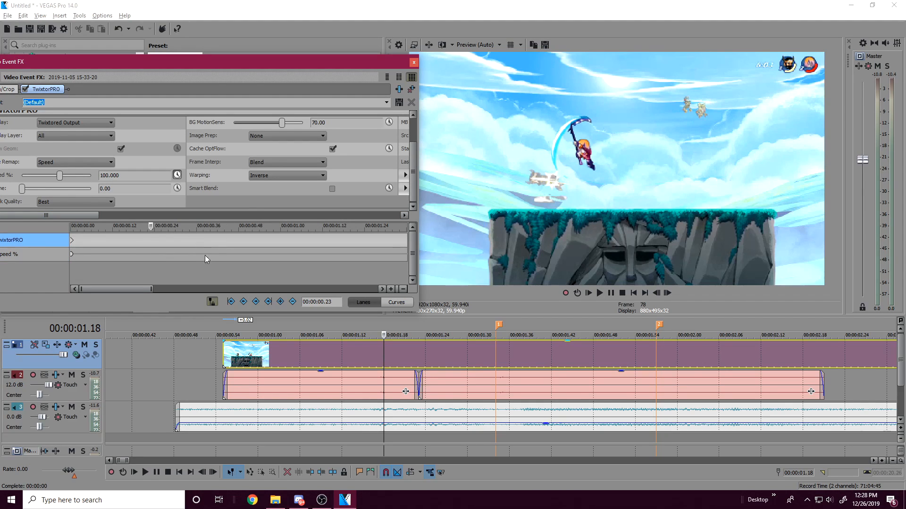
Step: Try a Speed % keyframe of 265.306 at the 00:00:01.34 marker, preview it from 00:00:01.17, and delete it
{"action": "left_click", "coordinate": [493, 330]}
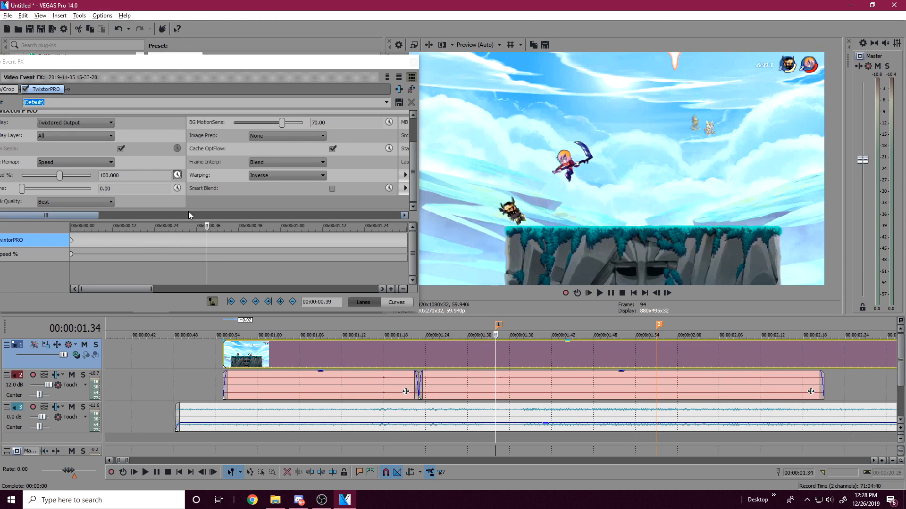
{"action": "left_click", "coordinate": [66, 177]}
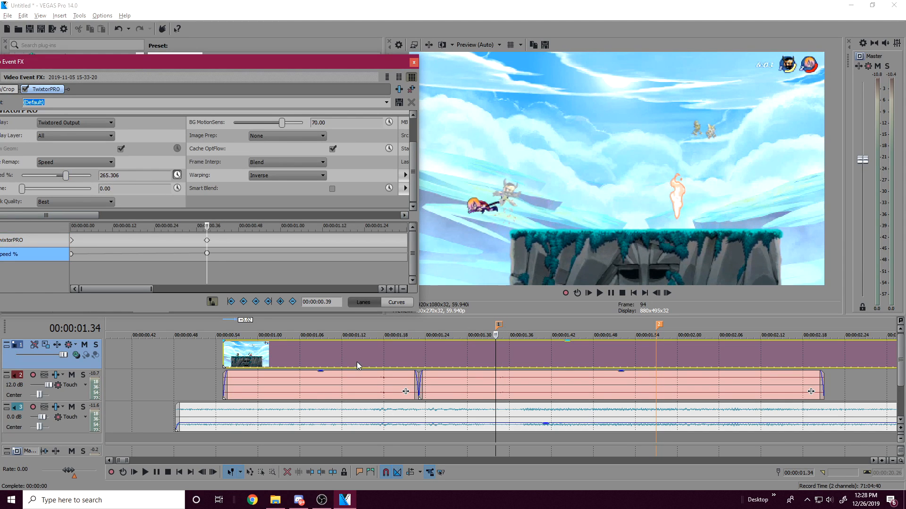
{"action": "left_click", "coordinate": [377, 360]}
{"action": "key", "text": "space"}
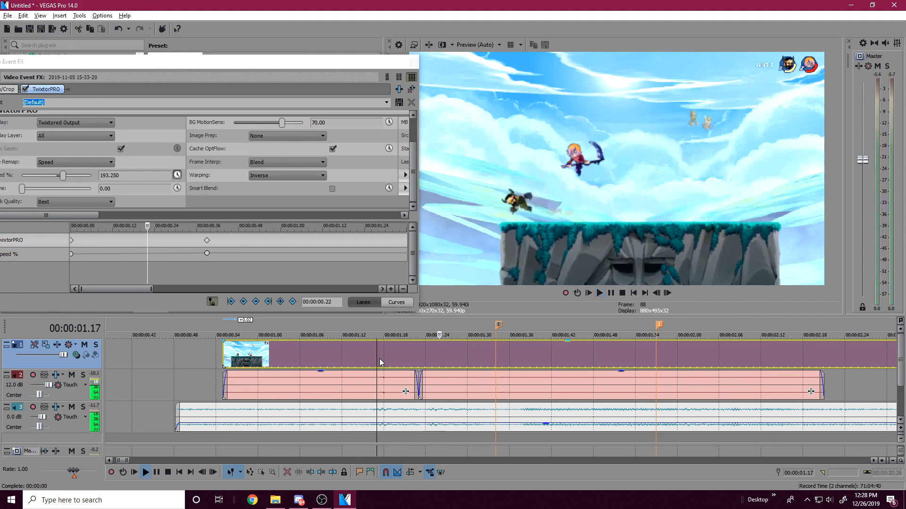
{"action": "key", "text": "space"}
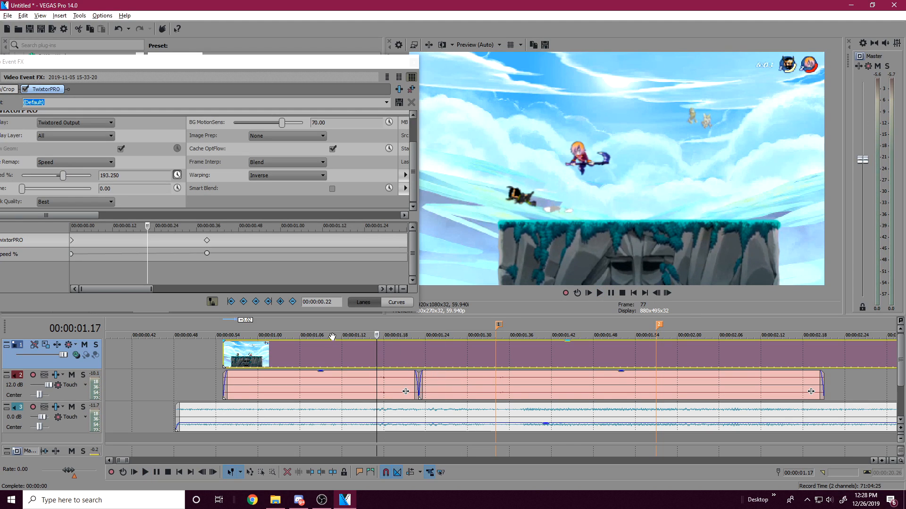
{"action": "left_click", "coordinate": [206, 240]}
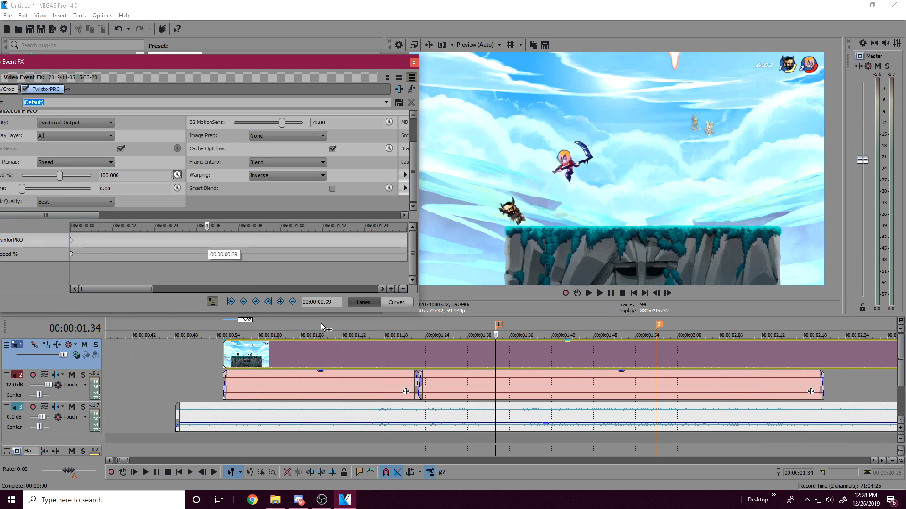
Step: Add a TwixtorPRO keyframe with Speed % at 100 on the first hit and shift it to 00:00:00.24 in the effect's timeline
{"action": "left_click", "coordinate": [380, 355]}
{"action": "left_click", "coordinate": [384, 353]}
{"action": "left_click", "coordinate": [379, 353]}
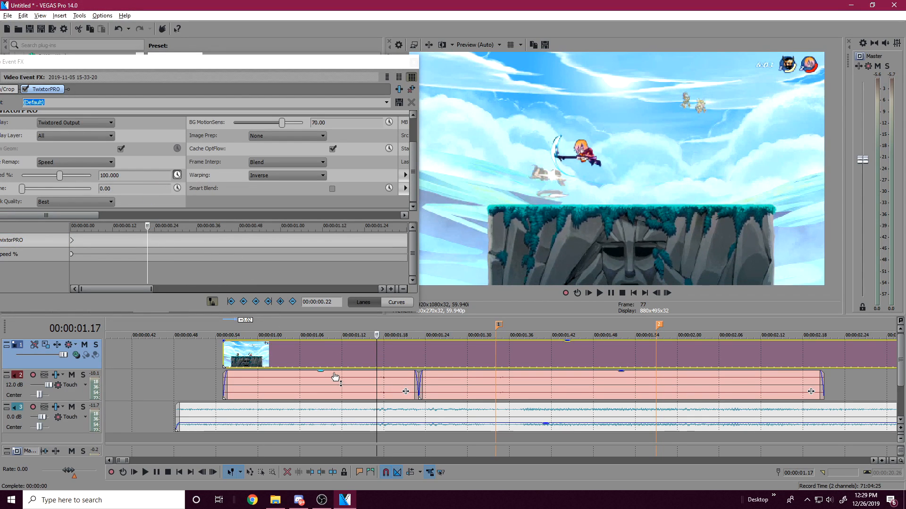
{"action": "left_click", "coordinate": [280, 301]}
{"action": "left_click_drag", "start_coordinate": [147, 241], "coordinate": [151, 240]}
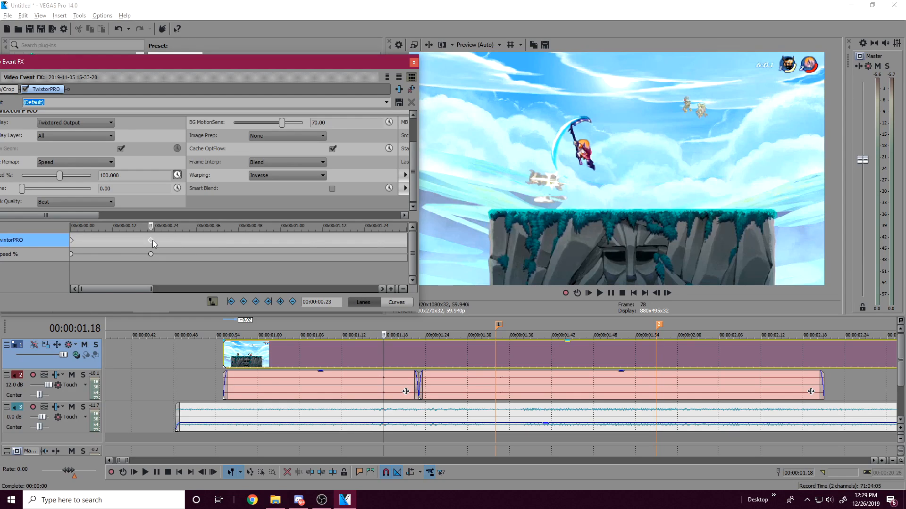
{"action": "left_click_drag", "start_coordinate": [151, 240], "coordinate": [155, 241]}
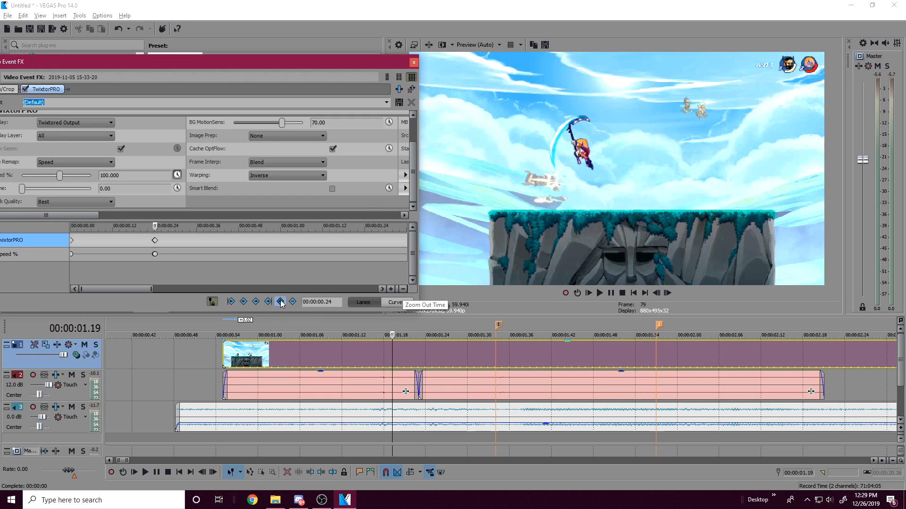
{"action": "scroll", "coordinate": [155, 242], "scroll_direction": "up", "scroll_amount": 3}
{"action": "left_click", "coordinate": [234, 241]}
{"action": "scroll", "coordinate": [231, 250], "scroll_direction": "down", "scroll_amount": 3}
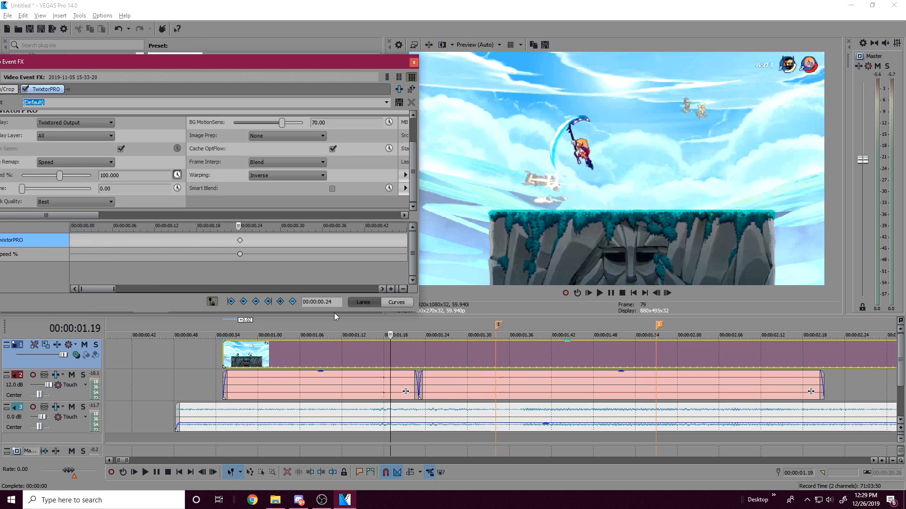
Step: Add a Speed % keyframe of 170.068 at the 00:00:01.34 marker and play the clip past the second marker
{"action": "left_click", "coordinate": [496, 362]}
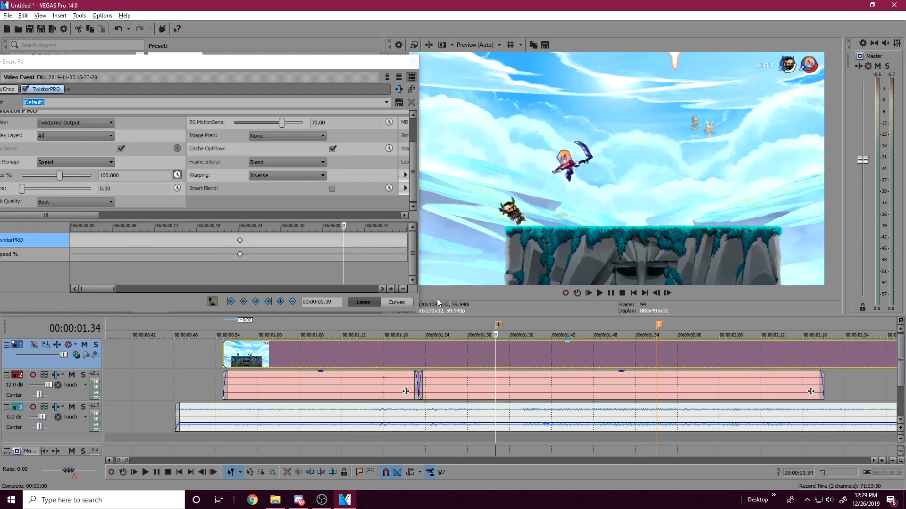
{"action": "left_click_drag", "start_coordinate": [60, 177], "coordinate": [64, 177]}
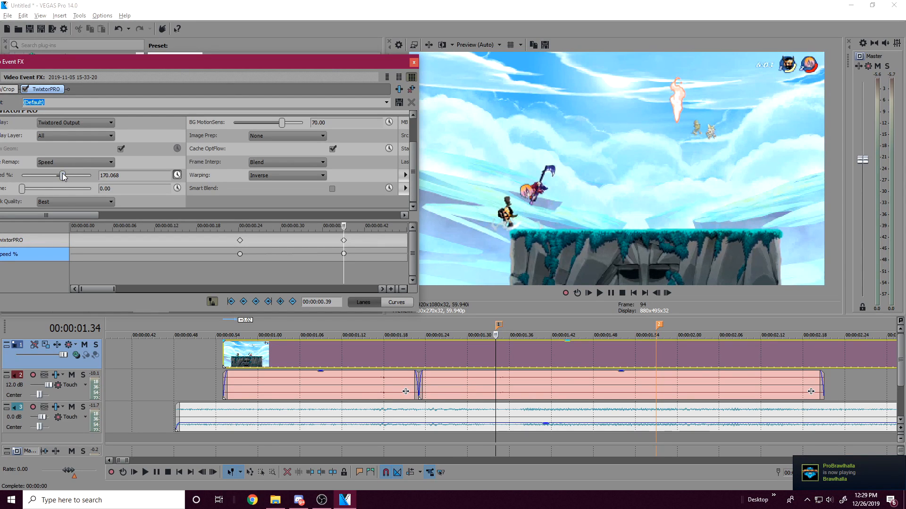
{"action": "scroll", "coordinate": [555, 329], "scroll_direction": "up", "scroll_amount": 2}
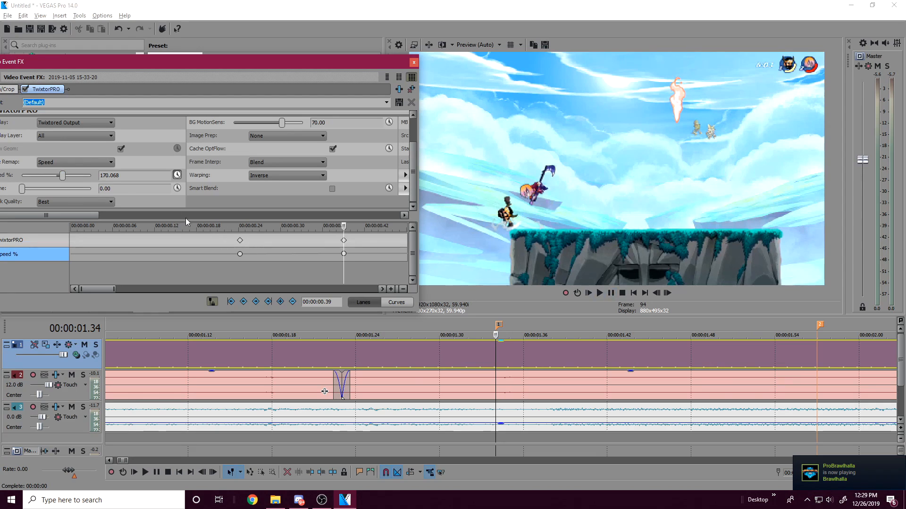
{"action": "left_click", "coordinate": [611, 294]}
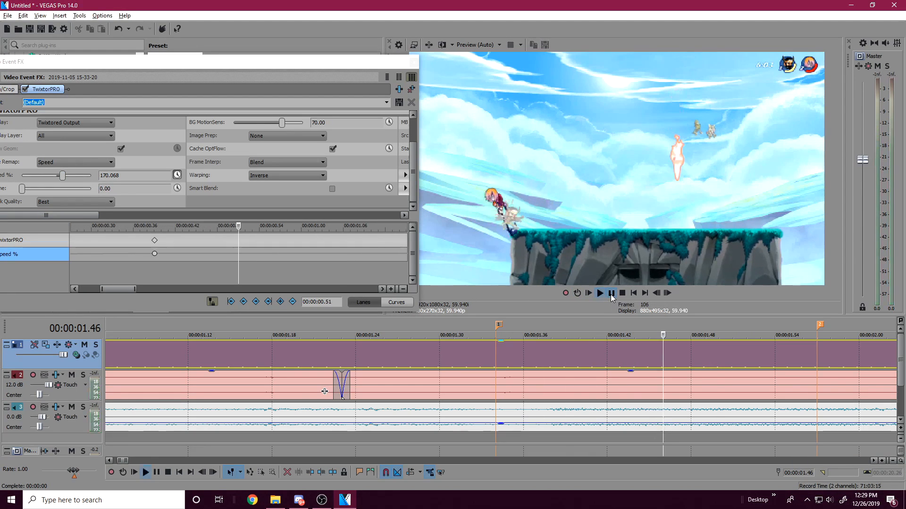
{"action": "left_click", "coordinate": [611, 294]}
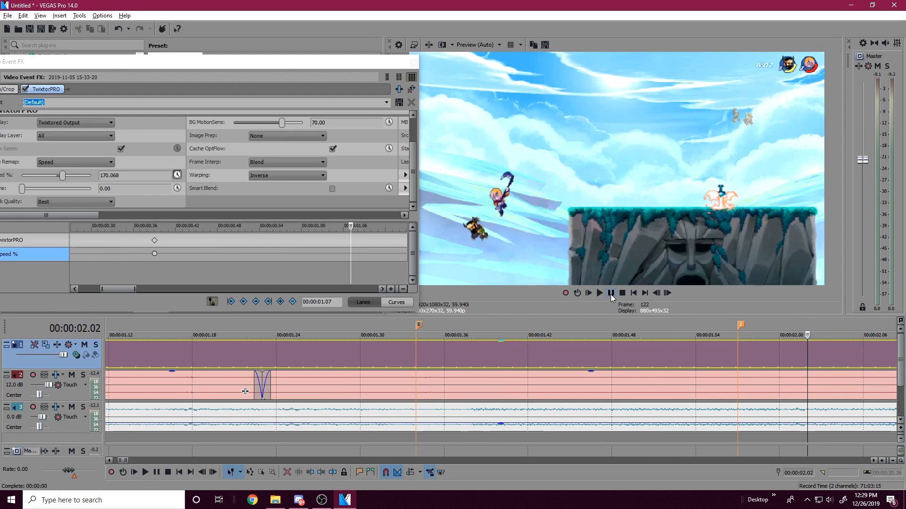
Step: Check the video frames and playback around the second marker at 00:00:01.57 against the hit timing
{"action": "scroll", "coordinate": [510, 375], "scroll_direction": "down", "scroll_amount": 3}
{"action": "scroll", "coordinate": [510, 375], "scroll_direction": "up", "scroll_amount": 3}
{"action": "left_click", "coordinate": [447, 353]}
{"action": "left_click", "coordinate": [423, 346]}
{"action": "key", "text": "space"}
{"action": "key", "text": "space"}
{"action": "left_click", "coordinate": [411, 350]}
{"action": "left_click", "coordinate": [433, 350]}
{"action": "left_click", "coordinate": [423, 349]}
{"action": "left_click", "coordinate": [423, 349]}
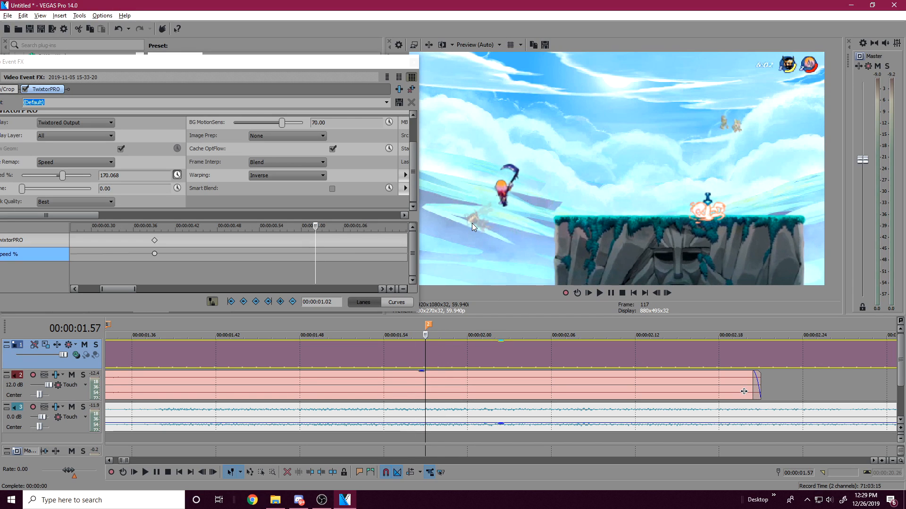
{"action": "scroll", "coordinate": [454, 364], "scroll_direction": "up", "scroll_amount": 2}
{"action": "key", "text": "space"}
{"action": "key", "text": "space"}
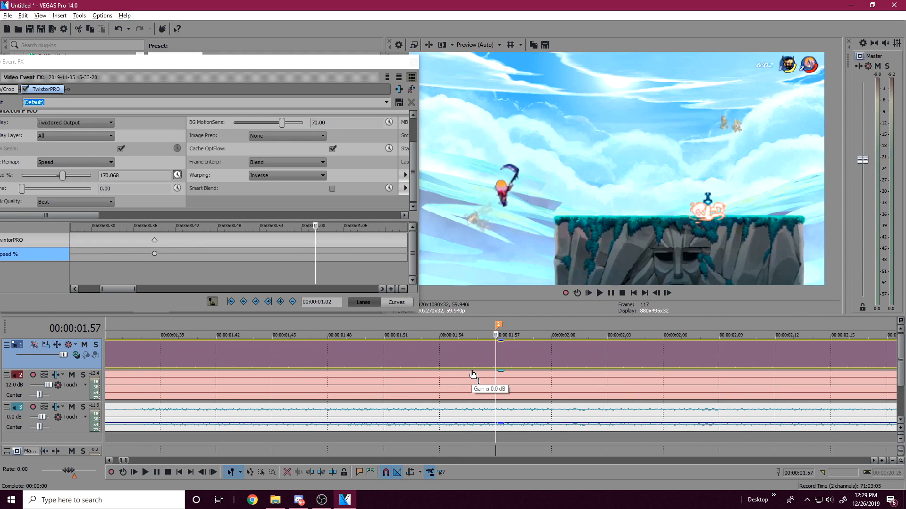
Step: Add a Speed % keyframe of 115.646 at the 00:00:01.57 marker and enlarge the Video Event FX window
{"action": "left_click_drag", "start_coordinate": [63, 176], "coordinate": [60, 175]}
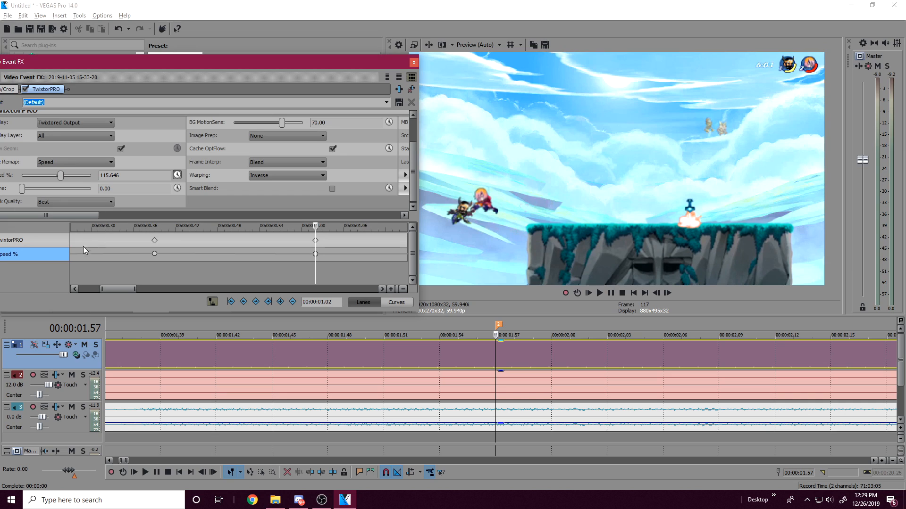
{"action": "left_click_drag", "start_coordinate": [114, 288], "coordinate": [128, 287]}
{"action": "scroll", "coordinate": [252, 277], "scroll_direction": "down", "scroll_amount": 1}
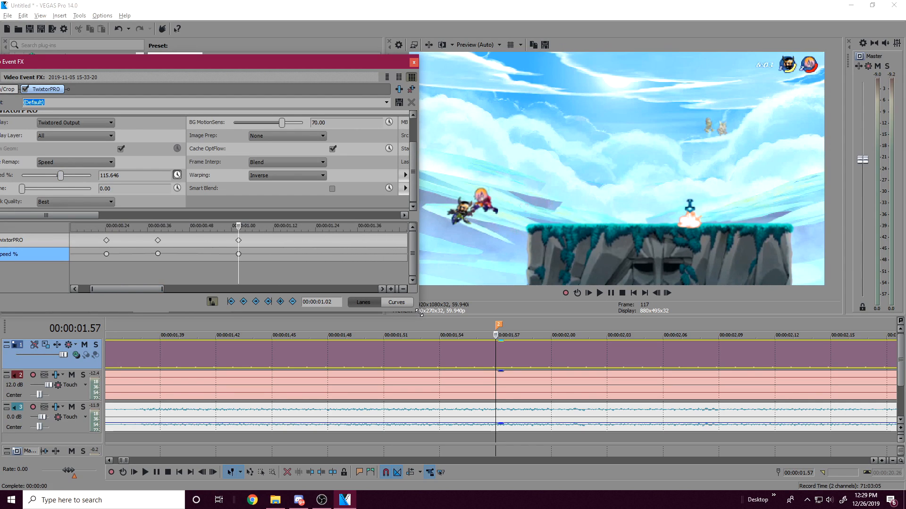
{"action": "left_click_drag", "start_coordinate": [419, 313], "coordinate": [435, 327]}
Step: Examine the frames just after the last TwixtorPRO keyframe, from 00:00:01.06 to 00:00:01.11, against the gameplay audio pieces
{"action": "left_click", "coordinate": [253, 257]}
{"action": "left_click", "coordinate": [262, 256]}
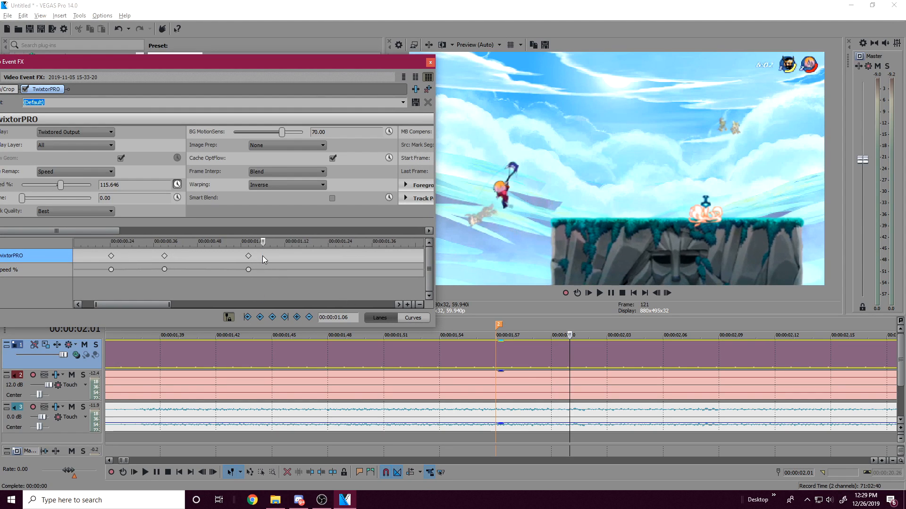
{"action": "left_click", "coordinate": [270, 255]}
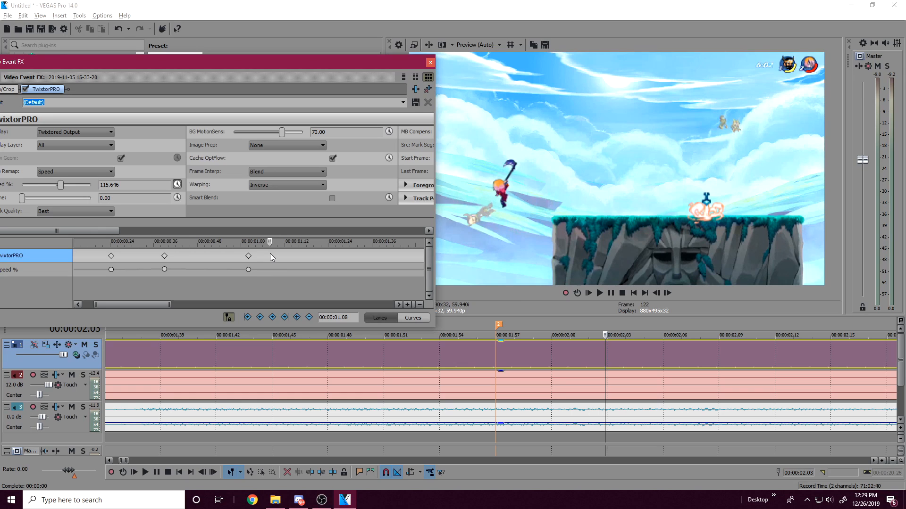
{"action": "left_click", "coordinate": [279, 251]}
{"action": "scroll", "coordinate": [536, 404], "scroll_direction": "down", "scroll_amount": 3}
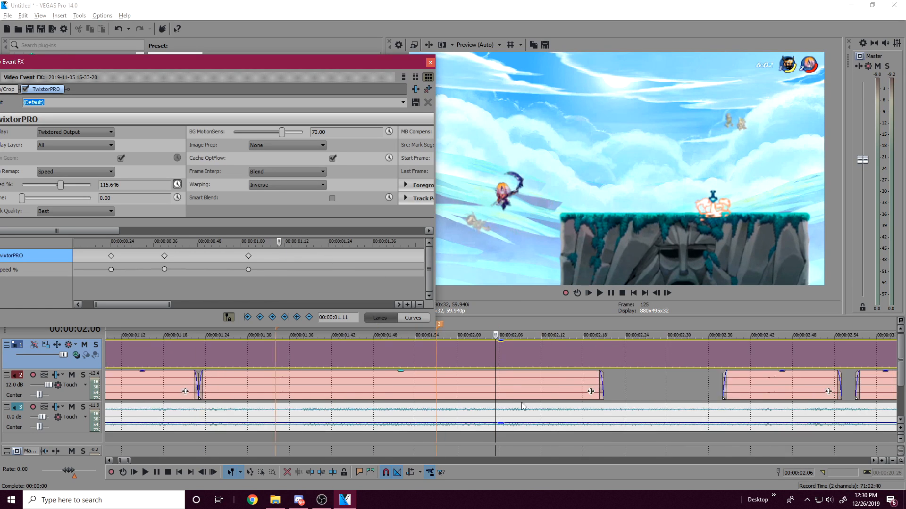
{"action": "scroll", "coordinate": [435, 407], "scroll_direction": "up", "scroll_amount": 2}
{"action": "left_click", "coordinate": [268, 254]}
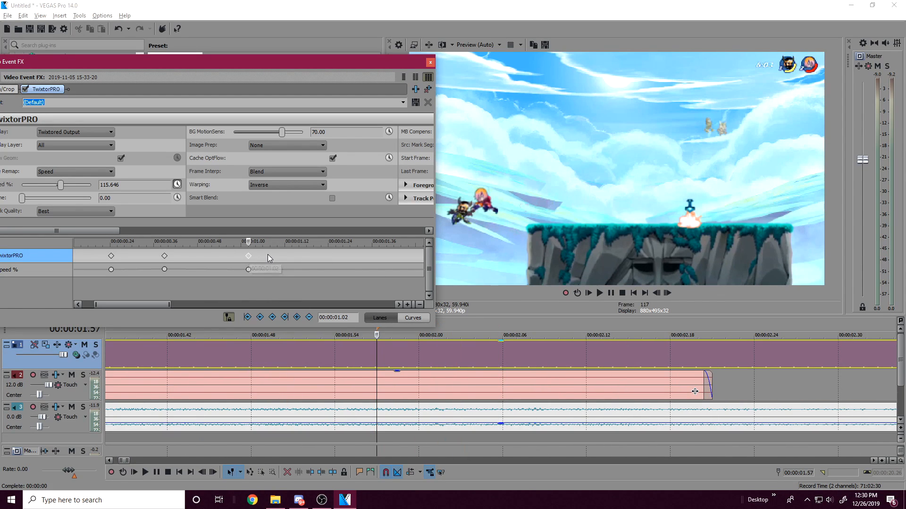
{"action": "scroll", "coordinate": [553, 399], "scroll_direction": "down", "scroll_amount": 4}
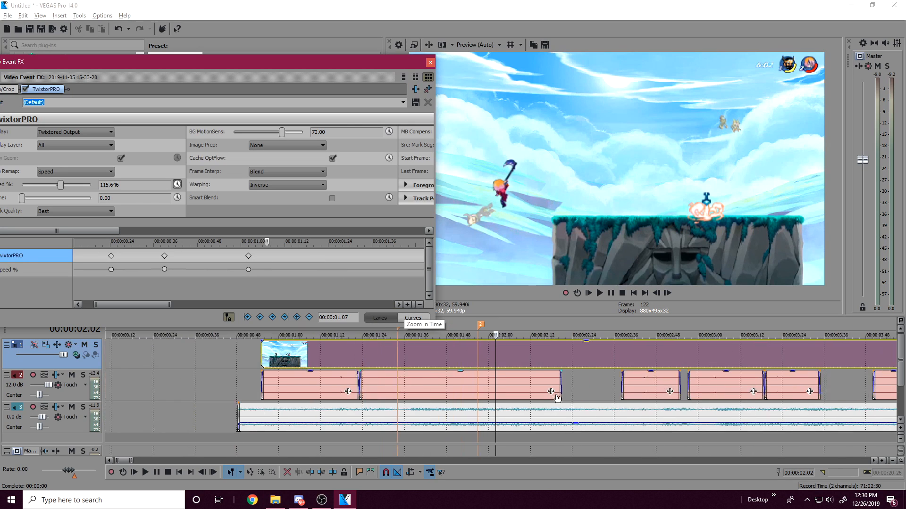
{"action": "scroll", "coordinate": [407, 392], "scroll_direction": "up", "scroll_amount": 3}
{"action": "scroll", "coordinate": [398, 392], "scroll_direction": "down", "scroll_amount": 2}
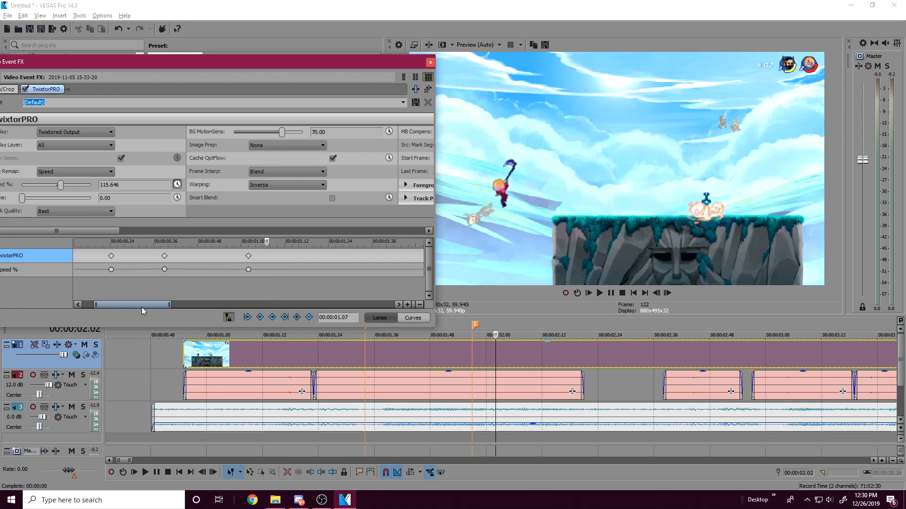
Step: Try a Speed % keyframe of 47.619 at effect time 00:00:01.18 and delete it
{"action": "left_click_drag", "start_coordinate": [142, 307], "coordinate": [152, 307]}
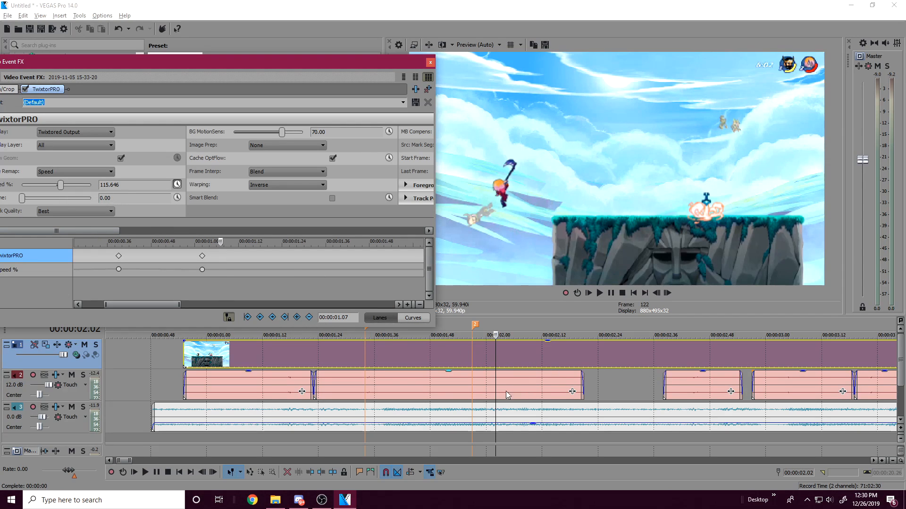
{"action": "left_click_drag", "start_coordinate": [213, 251], "coordinate": [259, 256]}
{"action": "left_click_drag", "start_coordinate": [62, 185], "coordinate": [59, 187]}
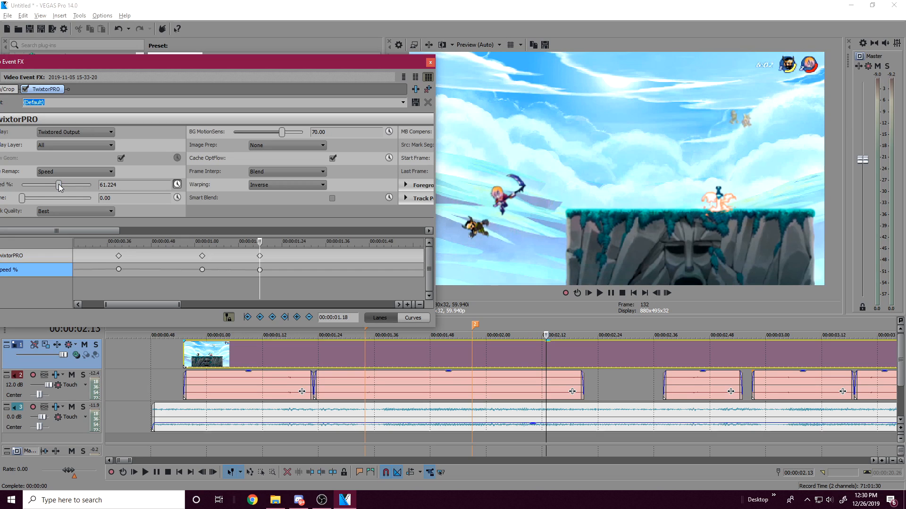
{"action": "left_click_drag", "start_coordinate": [59, 187], "coordinate": [58, 187]}
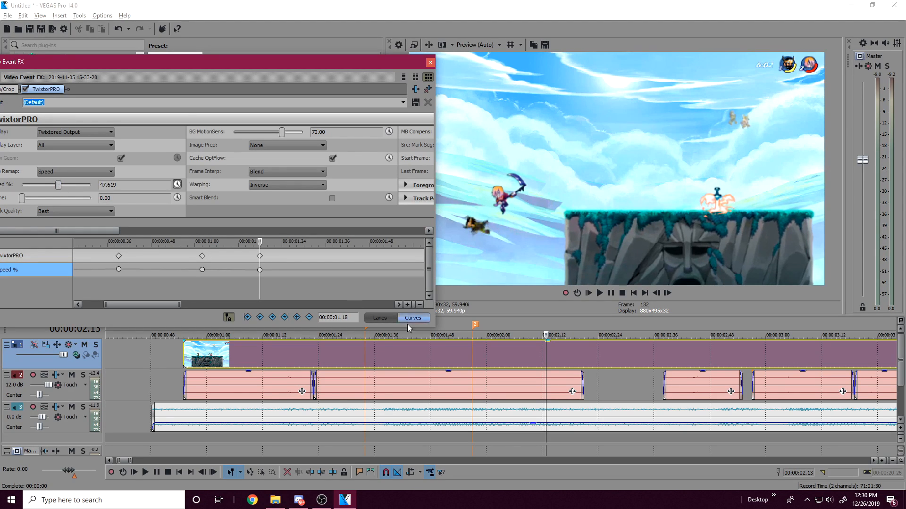
{"action": "left_click", "coordinate": [262, 254]}
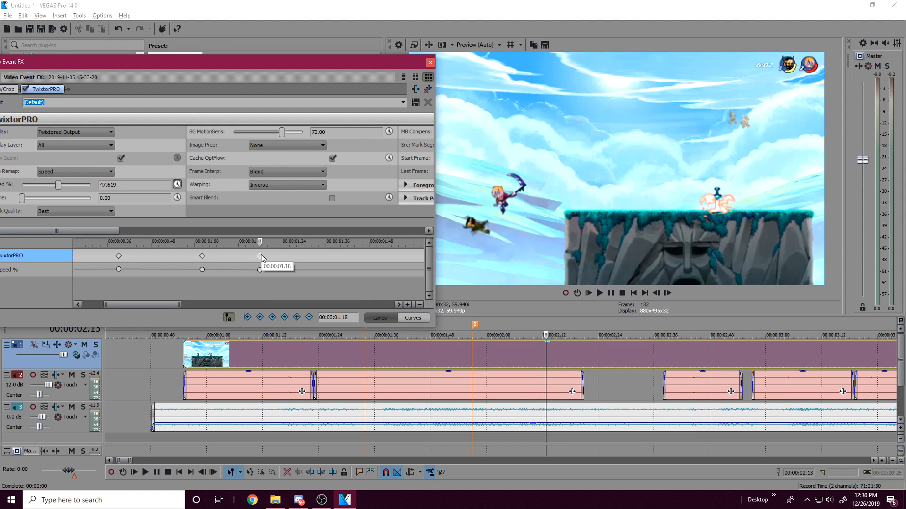
{"action": "key", "text": "Delete"}
Step: Add Speed % keyframes of 115.646 at effect time 00:00:01.15 and 20.408 at 00:00:01.19, and shift the second slightly forward
{"action": "left_click", "coordinate": [256, 256]}
{"action": "mouse_move", "coordinate": [256, 256]}
{"action": "left_mouse_down"}
{"action": "mouse_move", "coordinate": [242, 256]}
{"action": "mouse_move", "coordinate": [250, 257]}
{"action": "left_mouse_up"}
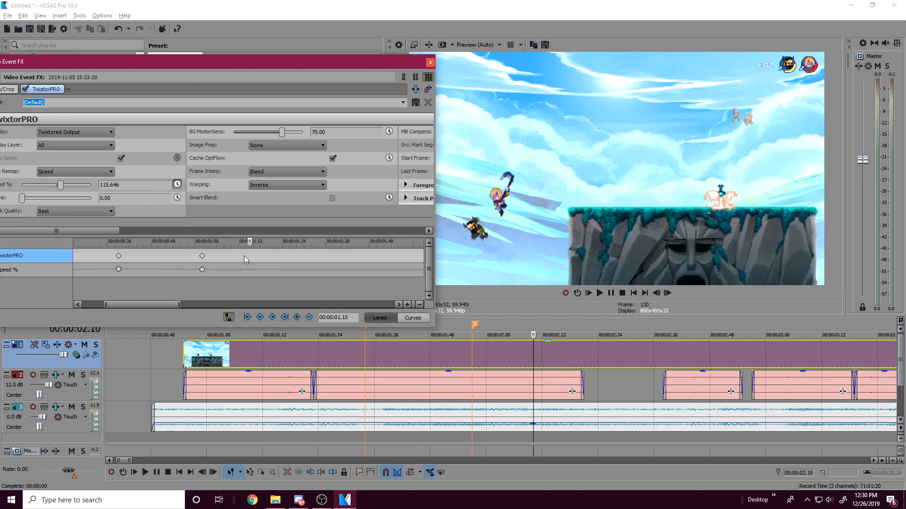
{"action": "left_click", "coordinate": [247, 255]}
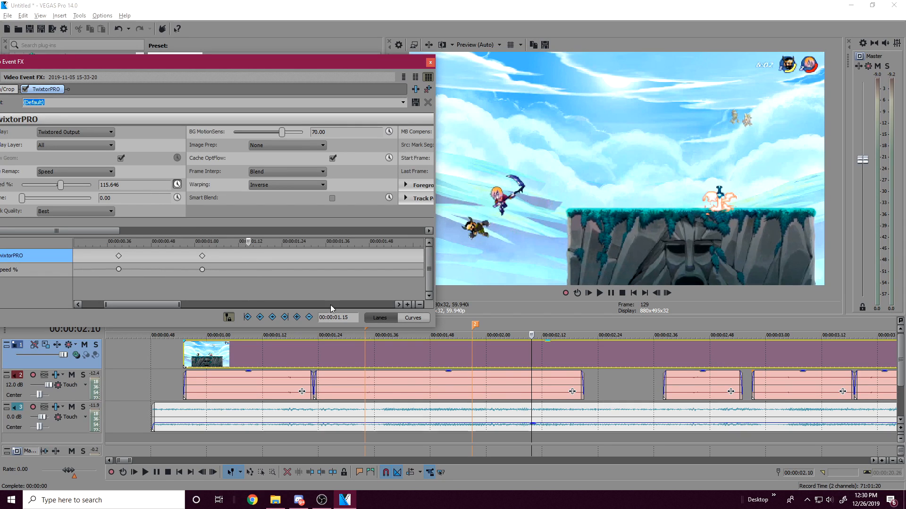
{"action": "left_click", "coordinate": [254, 259]}
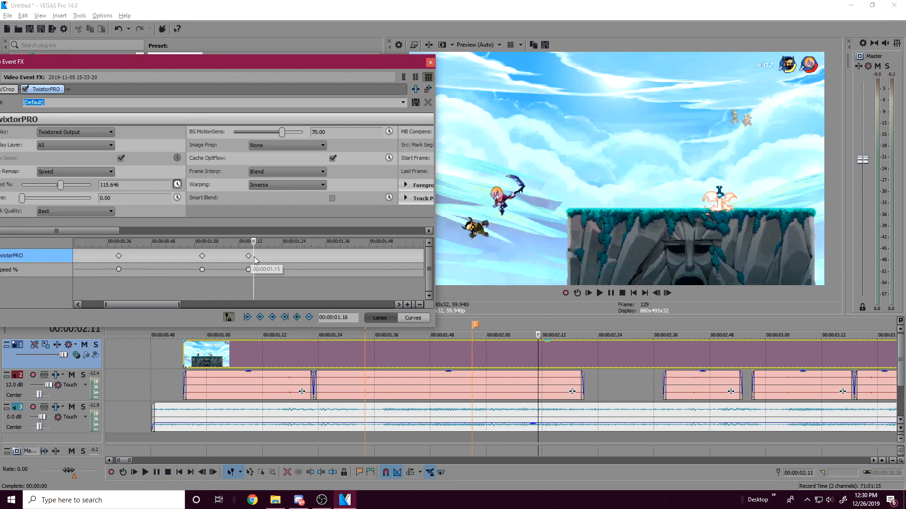
{"action": "left_click", "coordinate": [265, 256]}
{"action": "left_click_drag", "start_coordinate": [65, 186], "coordinate": [57, 186]}
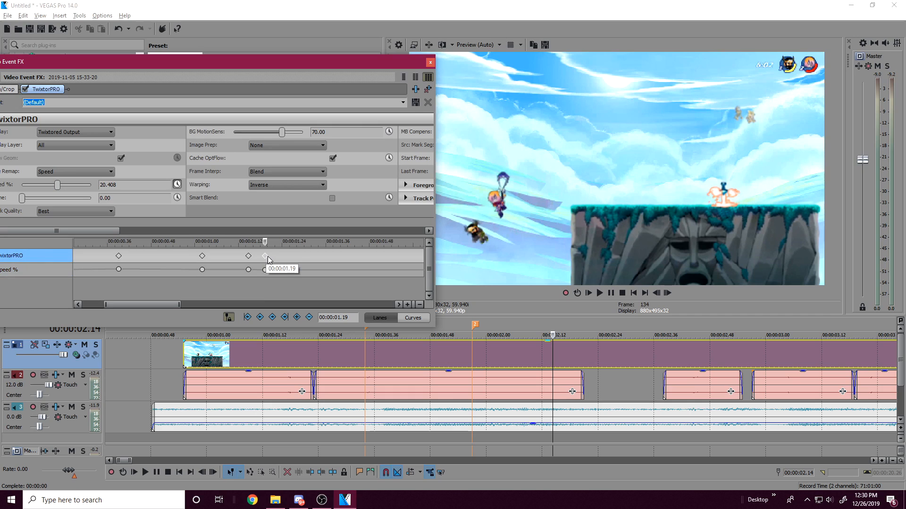
{"action": "left_click_drag", "start_coordinate": [265, 256], "coordinate": [271, 255]}
Step: Play the slowed section and add a Speed % keyframe of 61.224 at effect time 00:00:01.49
{"action": "left_click", "coordinate": [625, 364]}
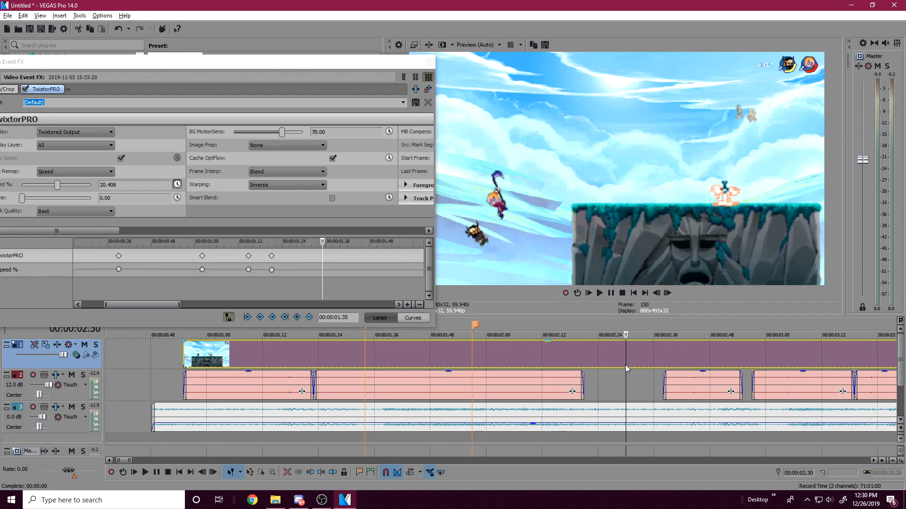
{"action": "key", "text": "space"}
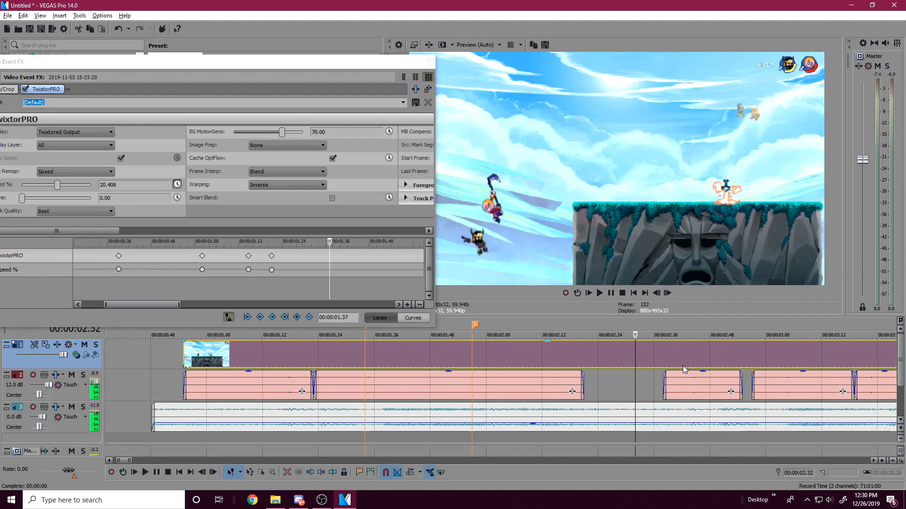
{"action": "key", "text": "space"}
{"action": "left_click", "coordinate": [695, 363]}
{"action": "left_click", "coordinate": [691, 363]}
{"action": "scroll", "coordinate": [691, 364], "scroll_direction": "up", "scroll_amount": 2}
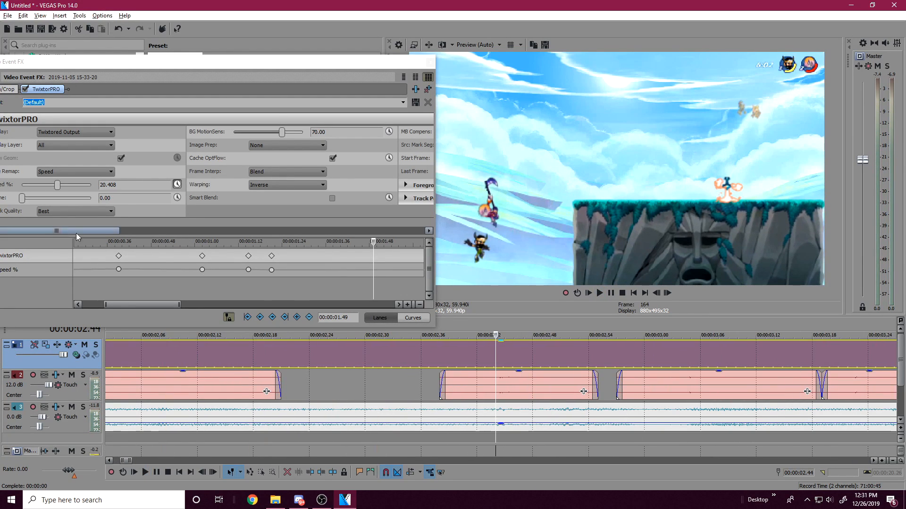
{"action": "left_click_drag", "start_coordinate": [58, 185], "coordinate": [60, 186]}
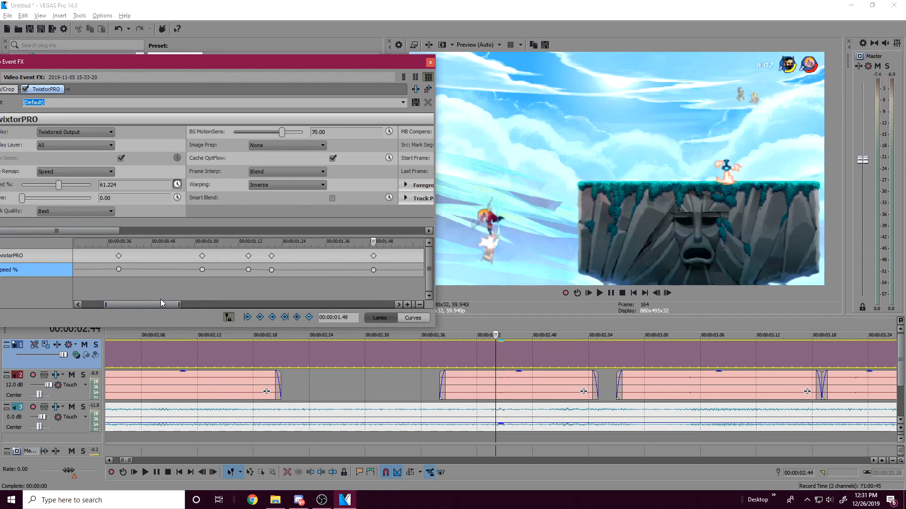
Step: Enlarge the Video Event FX window and check the video frames at the start of the gameplay audio piece near 00:00:03.03
{"action": "left_click_drag", "start_coordinate": [165, 299], "coordinate": [180, 304]}
{"action": "scroll", "coordinate": [441, 412], "scroll_direction": "down", "scroll_amount": 3}
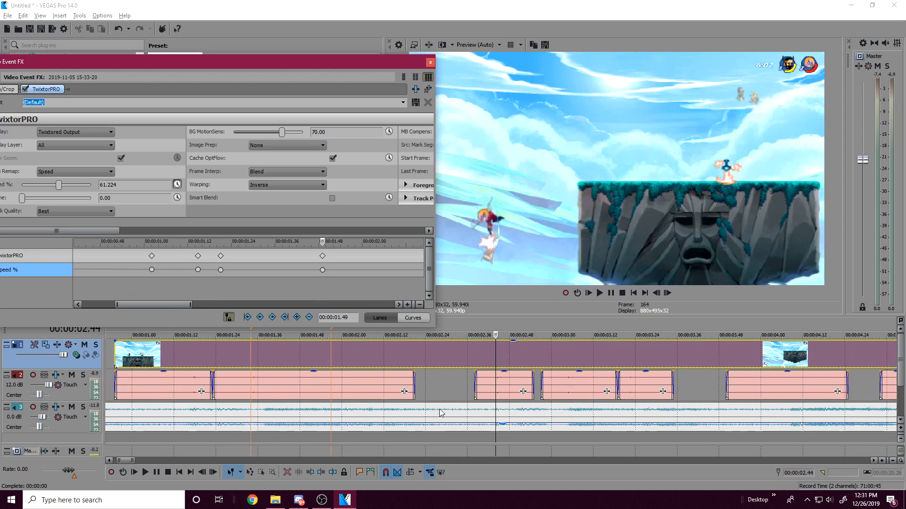
{"action": "scroll", "coordinate": [441, 412], "scroll_direction": "up", "scroll_amount": 1}
{"action": "left_click_drag", "start_coordinate": [438, 327], "coordinate": [451, 339]}
{"action": "left_click", "coordinate": [504, 381]}
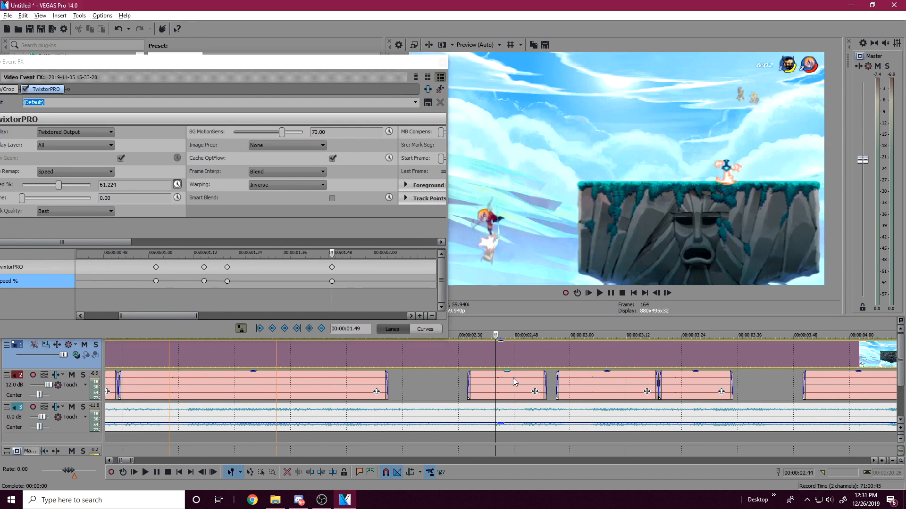
{"action": "left_click", "coordinate": [575, 380]}
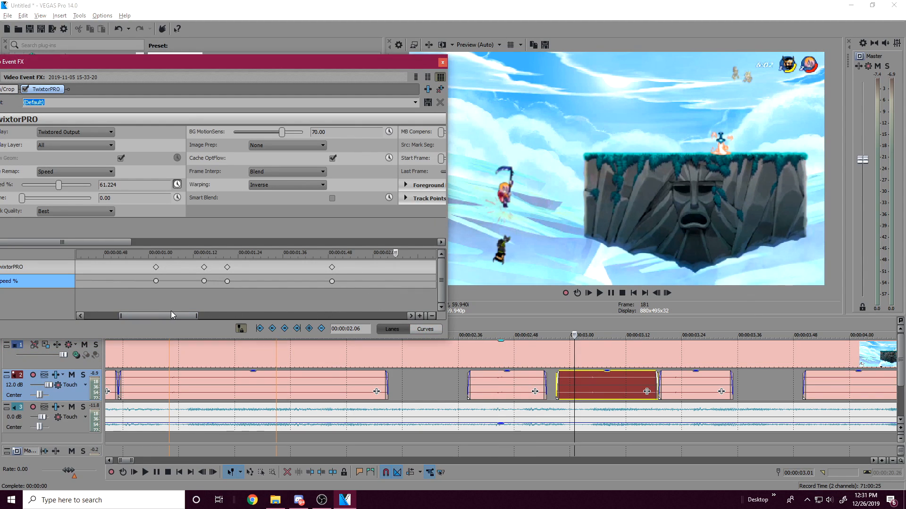
{"action": "left_click", "coordinate": [587, 391]}
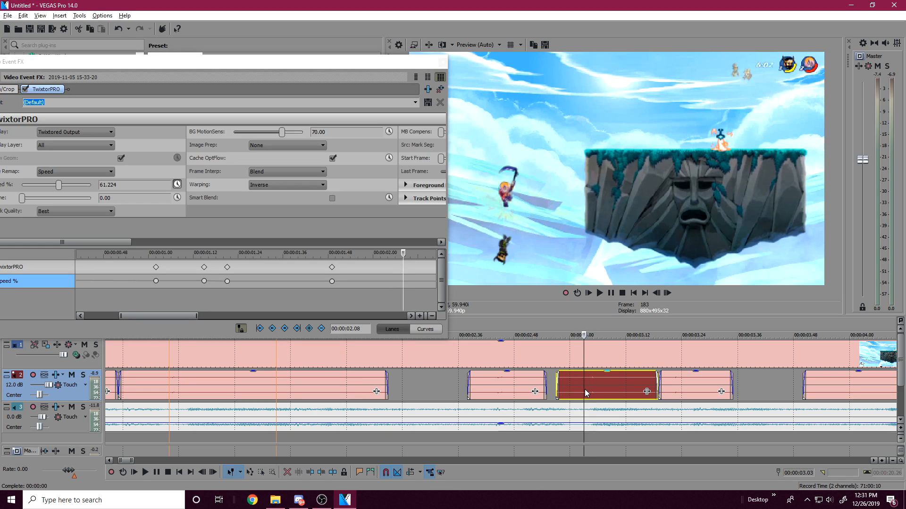
{"action": "left_click", "coordinate": [583, 387]}
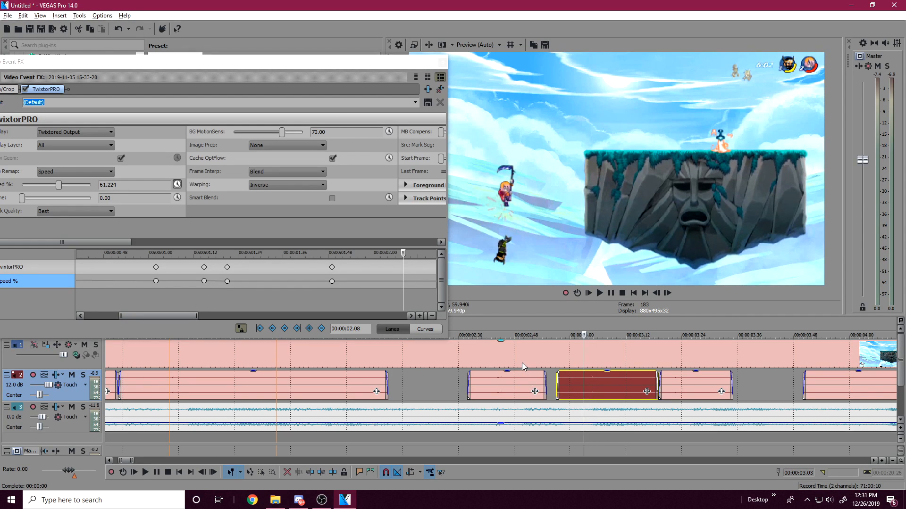
{"action": "left_click_drag", "start_coordinate": [163, 313], "coordinate": [172, 313]}
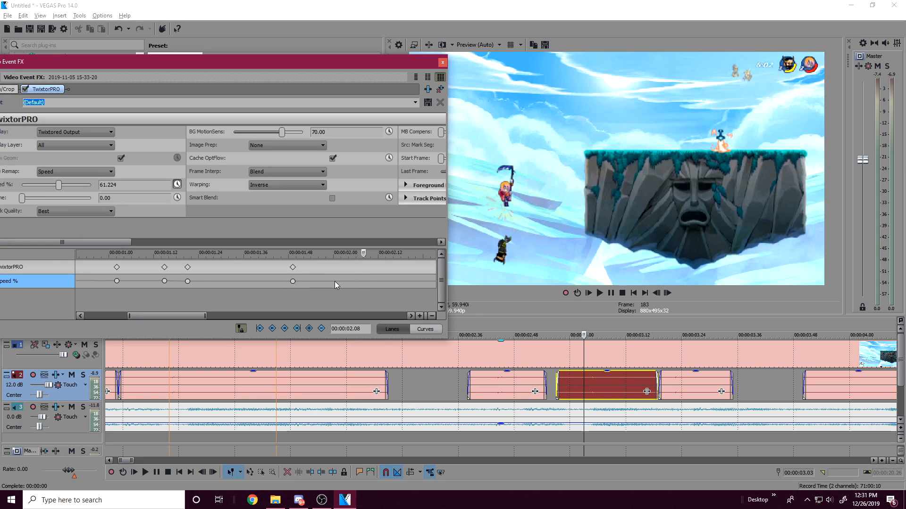
Step: Compare the hit timing around project time 00:00:03.04 and try another Speed % value at effect time 00:00:02.09
{"action": "left_click", "coordinate": [292, 268]}
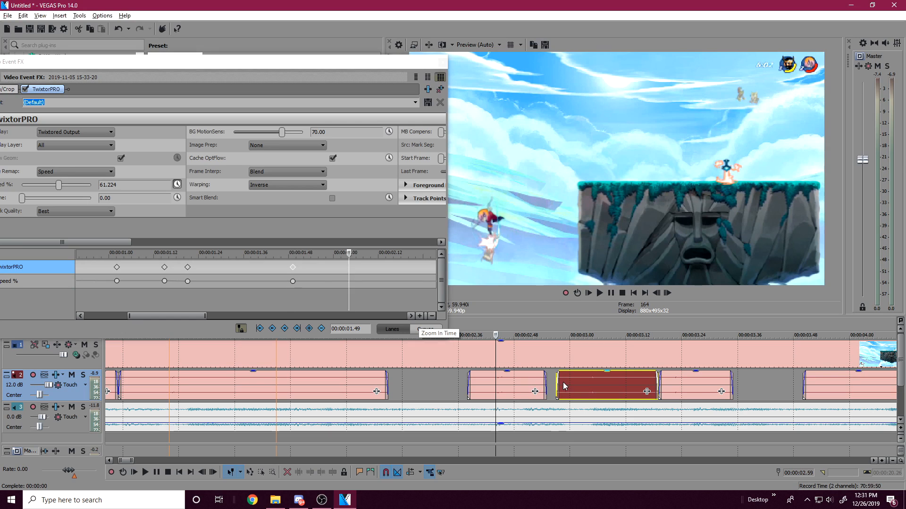
{"action": "left_click", "coordinate": [585, 384]}
{"action": "key", "text": "Right"}
{"action": "key", "text": "Right"}
{"action": "key", "text": "Left"}
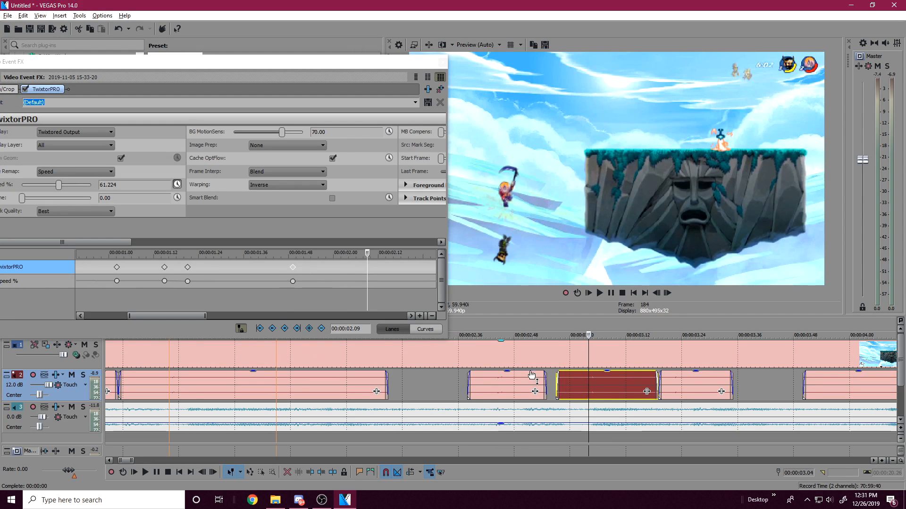
{"action": "left_click", "coordinate": [585, 383]}
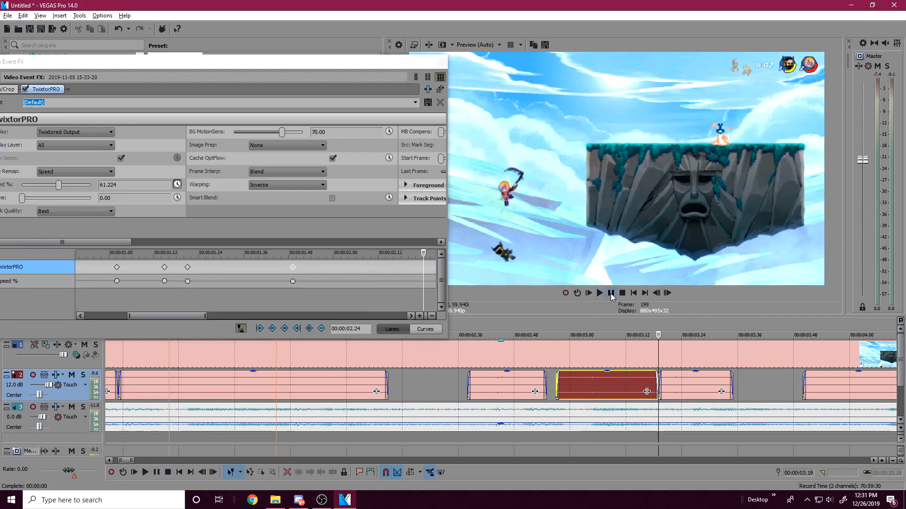
{"action": "left_click", "coordinate": [592, 390]}
{"action": "left_click", "coordinate": [588, 386]}
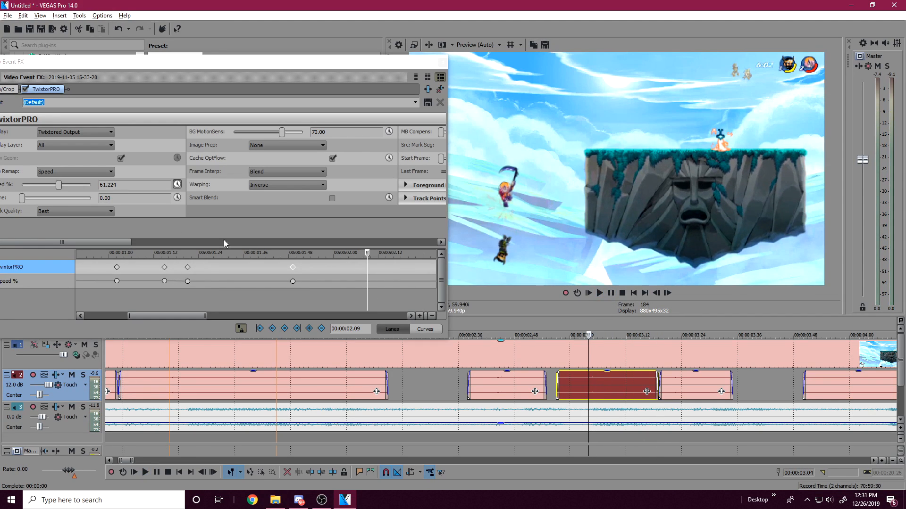
{"action": "left_click_drag", "start_coordinate": [59, 184], "coordinate": [55, 183]}
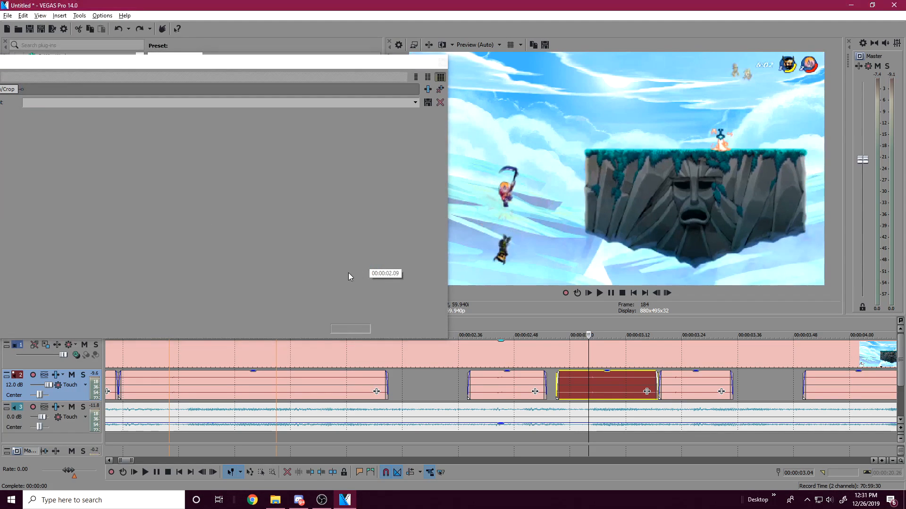
Step: Recheck the gameplay audio pieces and add a Speed % keyframe of 251.701 at effect time 00:00:02.09
{"action": "left_click", "coordinate": [495, 380]}
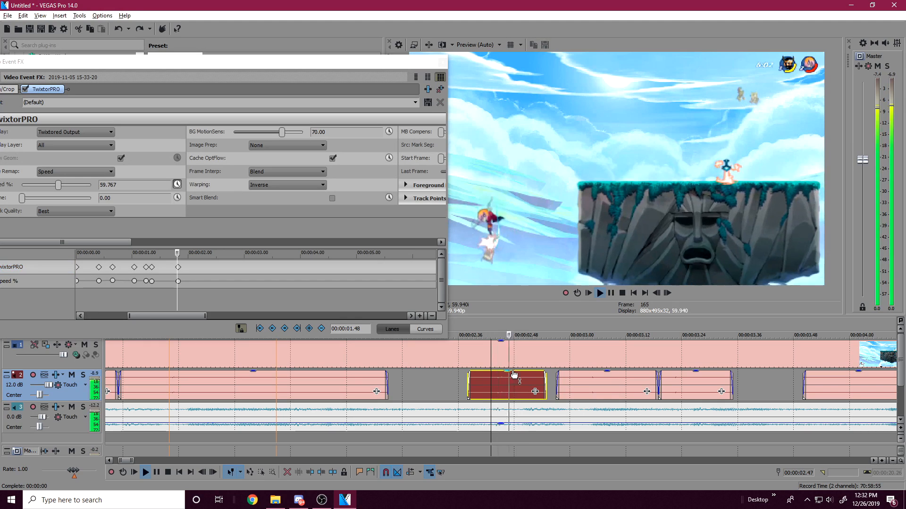
{"action": "left_click", "coordinate": [568, 383]}
{"action": "left_click", "coordinate": [584, 383]}
{"action": "left_click", "coordinate": [590, 387]}
{"action": "key", "text": "Right"}
{"action": "key", "text": "Left"}
{"action": "double_click", "coordinate": [590, 390]}
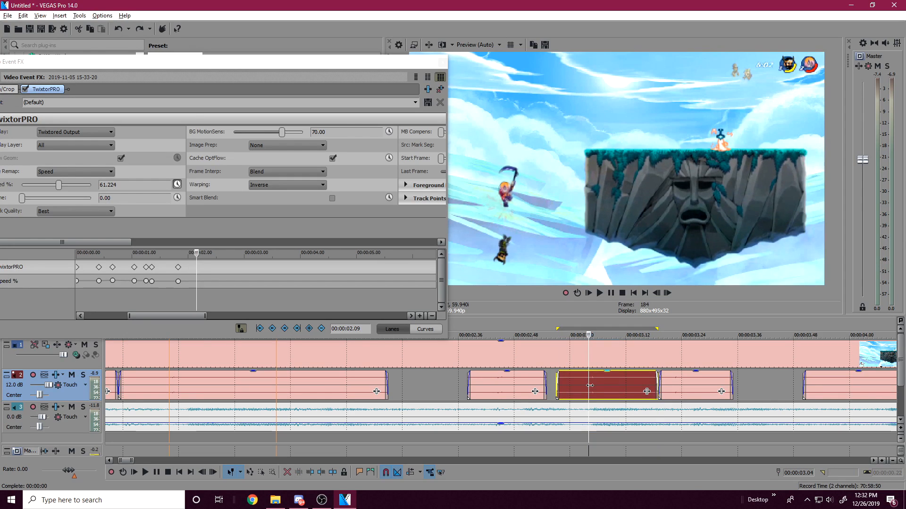
{"action": "left_click_drag", "start_coordinate": [60, 188], "coordinate": [67, 182]}
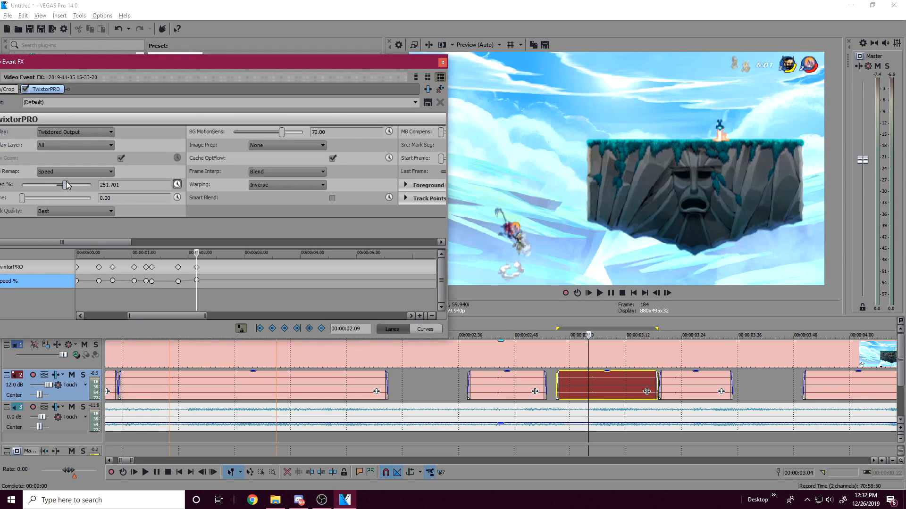
Step: Play through the hit and add a Speed % keyframe of 100 at effect time 00:00:02.16
{"action": "scroll", "coordinate": [575, 391], "scroll_direction": "up", "scroll_amount": 3}
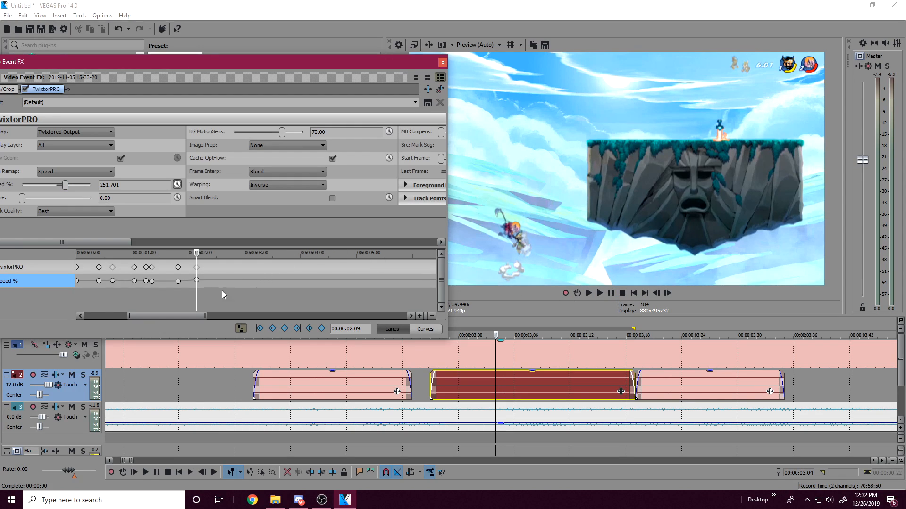
{"action": "left_click", "coordinate": [599, 293]}
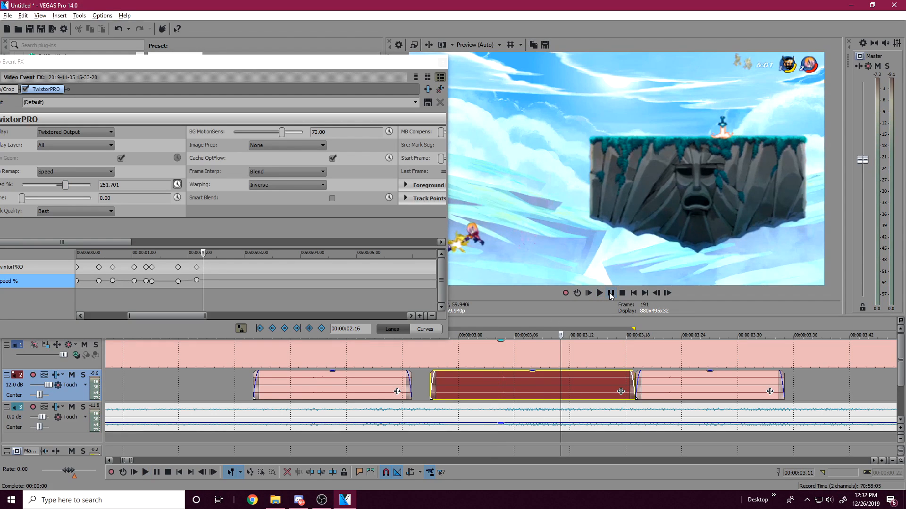
{"action": "scroll", "coordinate": [538, 418], "scroll_direction": "up", "scroll_amount": 2}
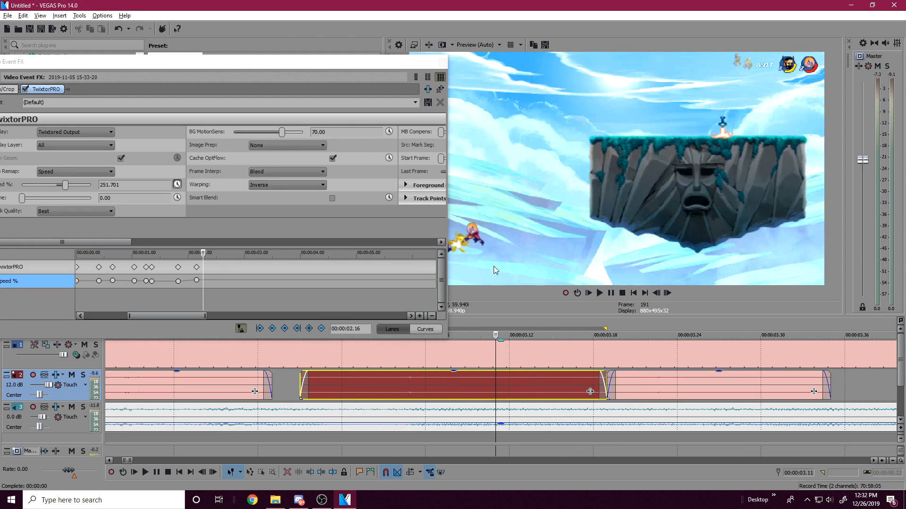
{"action": "left_click_drag", "start_coordinate": [66, 185], "coordinate": [63, 188]}
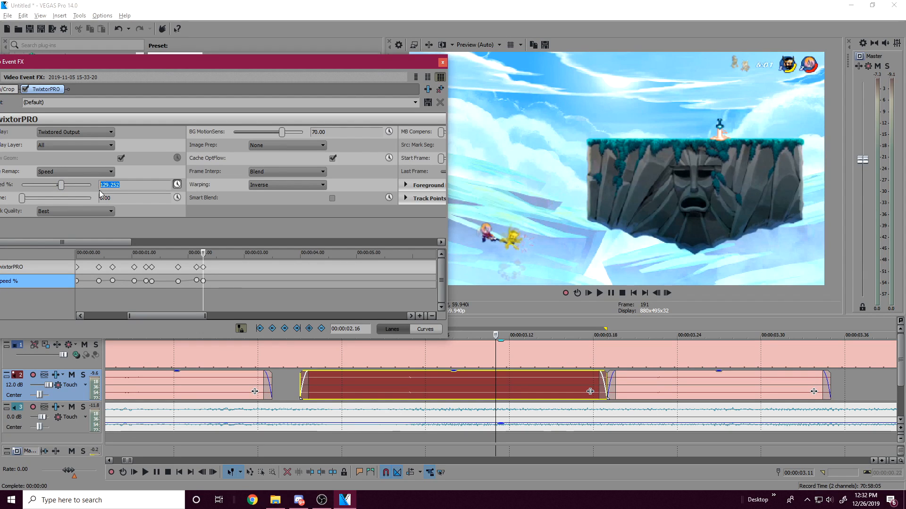
{"action": "type", "text": "00"}
{"action": "key", "text": "Return"}
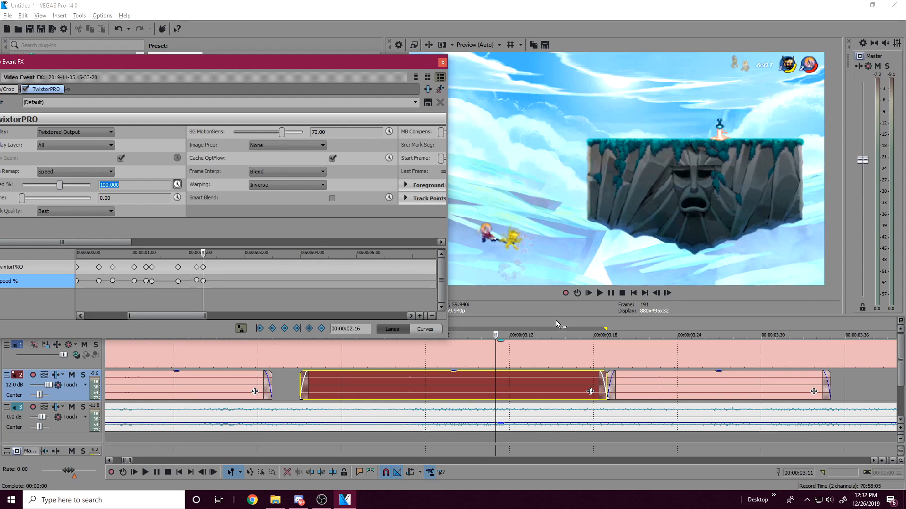
Step: Play the section from 00:00:03.05 repeatedly to check the hit against the music
{"action": "left_click", "coordinate": [404, 386]}
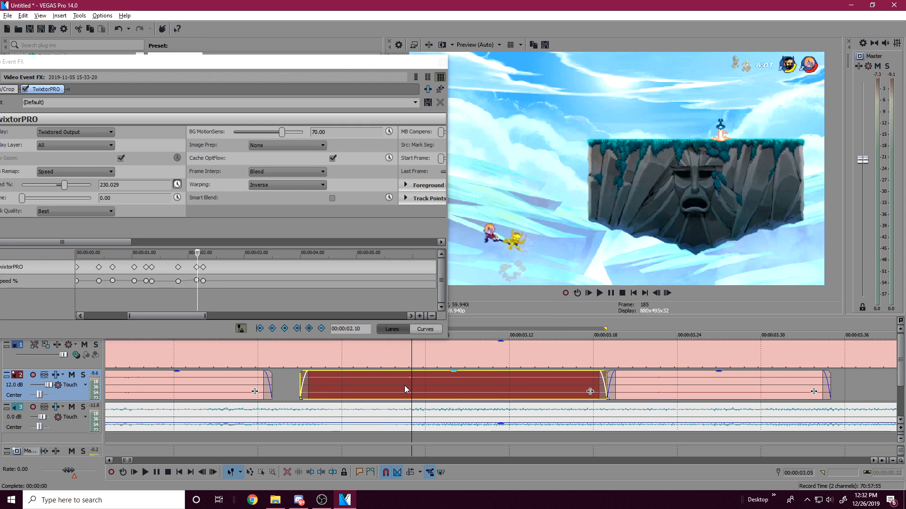
{"action": "key", "text": "space"}
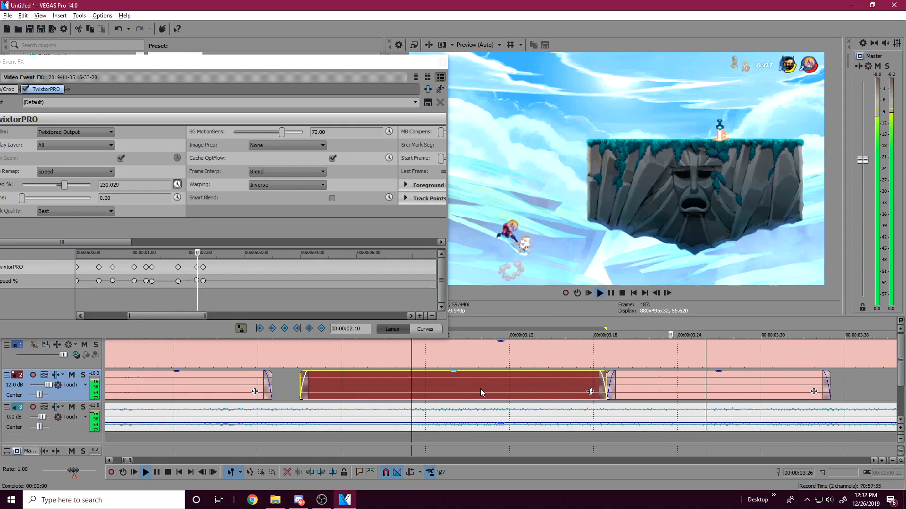
{"action": "key", "text": "space"}
{"action": "key", "text": "space"}
{"action": "key", "text": "space"}
{"action": "key", "text": "space"}
{"action": "scroll", "coordinate": [527, 376], "scroll_direction": "down", "scroll_amount": 2}
{"action": "key", "text": "space"}
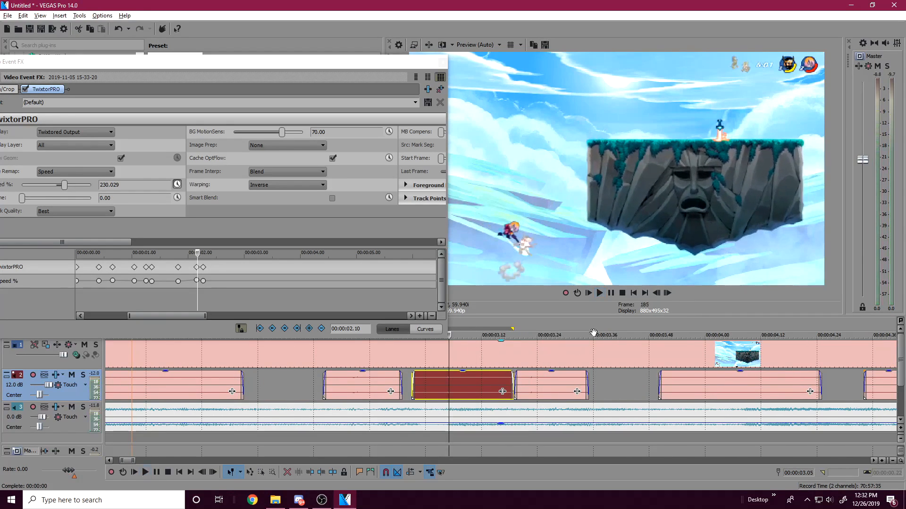
{"action": "key", "text": "space"}
{"action": "left_click", "coordinate": [612, 292]}
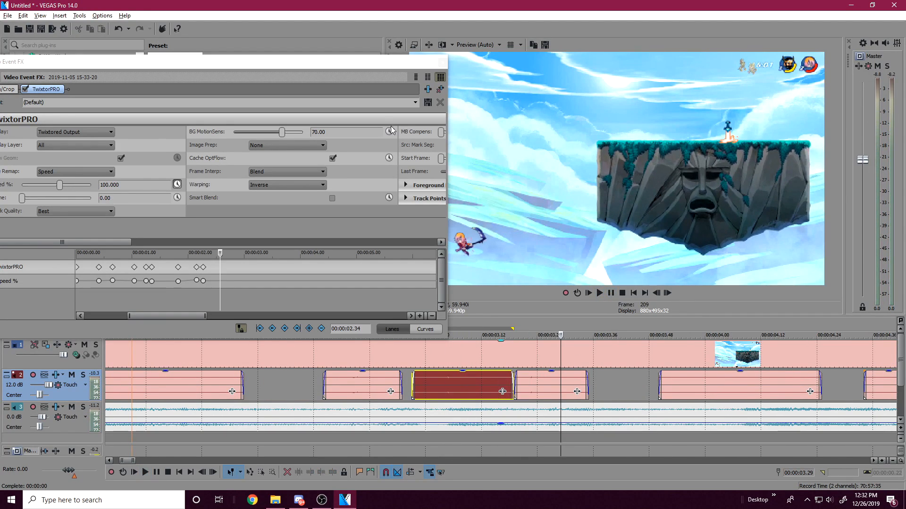
Step: Play around project time 00:00:03.53 and check the next gameplay audio piece against the video
{"action": "left_click", "coordinate": [363, 86]}
{"action": "left_click", "coordinate": [598, 377]}
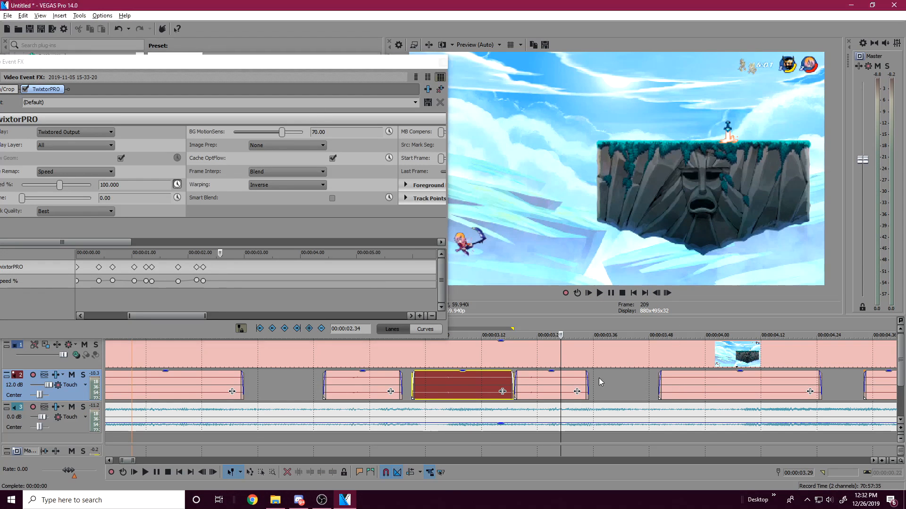
{"action": "left_click", "coordinate": [672, 389]}
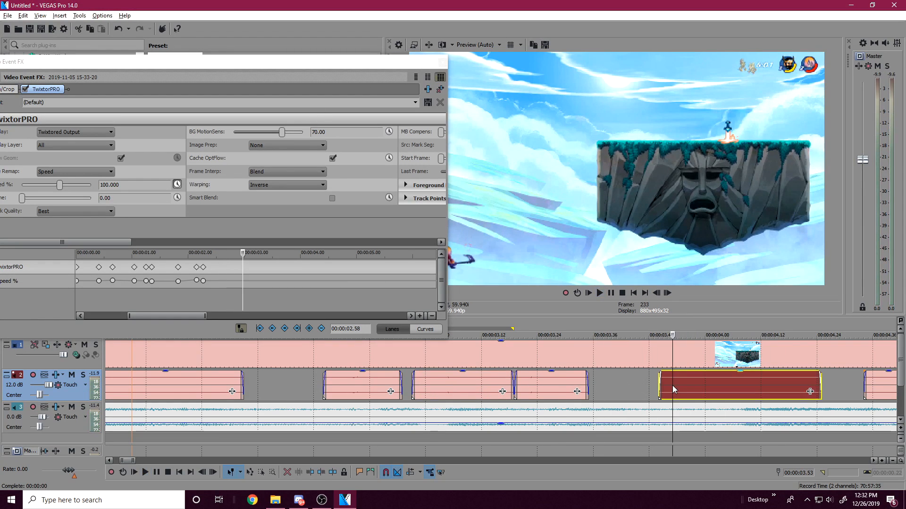
{"action": "key", "text": "space"}
{"action": "left_click", "coordinate": [628, 388]}
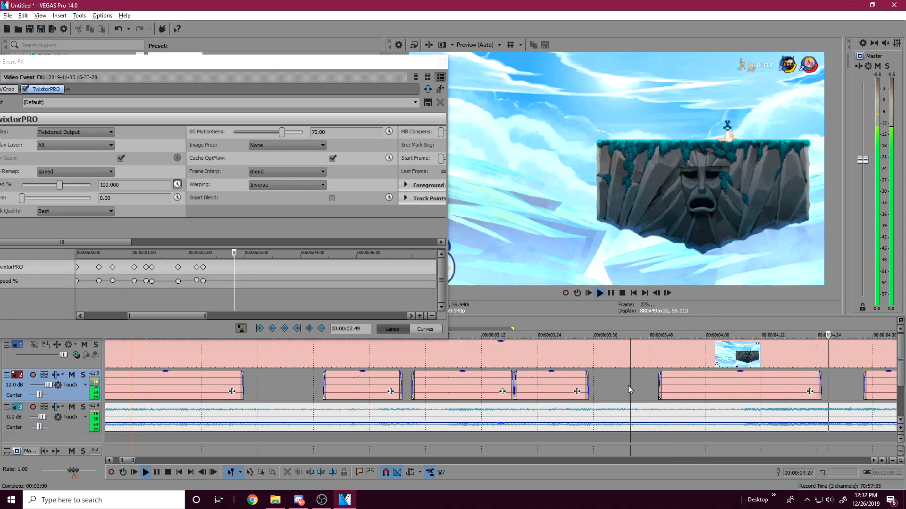
{"action": "key", "text": "space"}
{"action": "scroll", "coordinate": [628, 386], "scroll_direction": "down", "scroll_amount": 3}
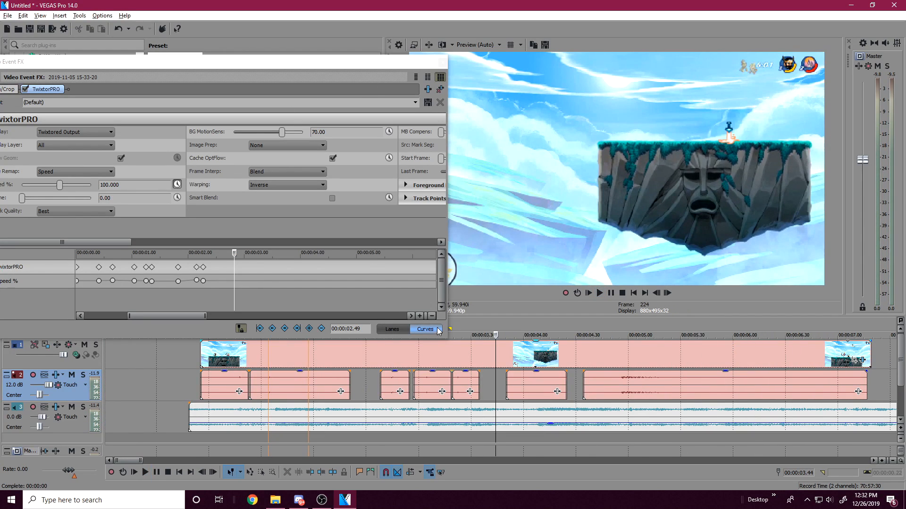
Step: Narrow the Video Event FX window, move it so the whole TwixtorPRO panel shows, and shrink the preview area beside it
{"action": "left_click_drag", "start_coordinate": [448, 337], "coordinate": [328, 337]}
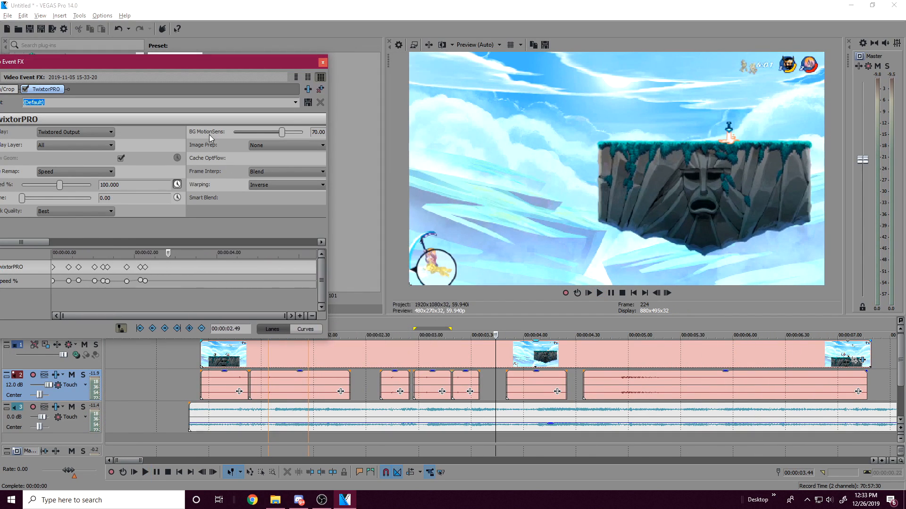
{"action": "left_click_drag", "start_coordinate": [179, 67], "coordinate": [222, 44]}
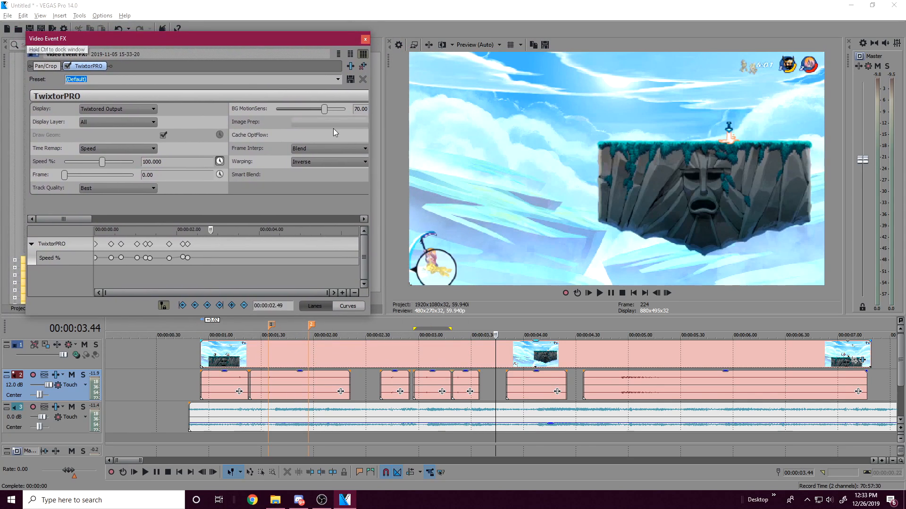
{"action": "left_click_drag", "start_coordinate": [384, 248], "coordinate": [442, 255]}
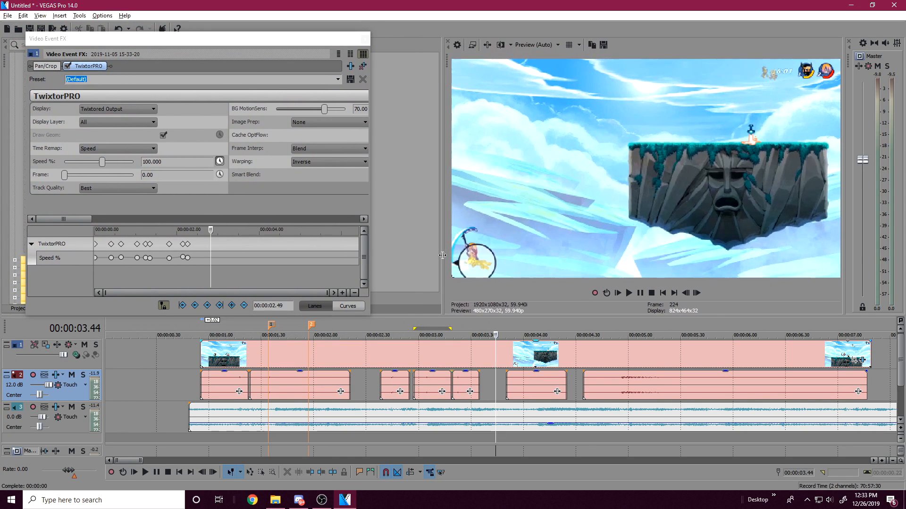
Step: Recheck the hit around project time 00:00:03.18 and shift the next gameplay audio piece after the gap 6 frames later
{"action": "left_click", "coordinate": [507, 376]}
{"action": "left_click", "coordinate": [474, 377]}
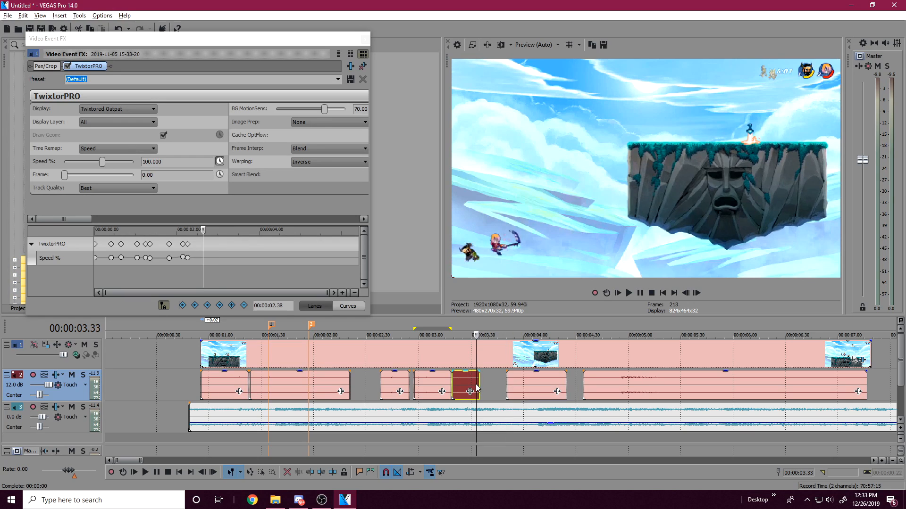
{"action": "left_click", "coordinate": [448, 373]}
{"action": "key", "text": "space"}
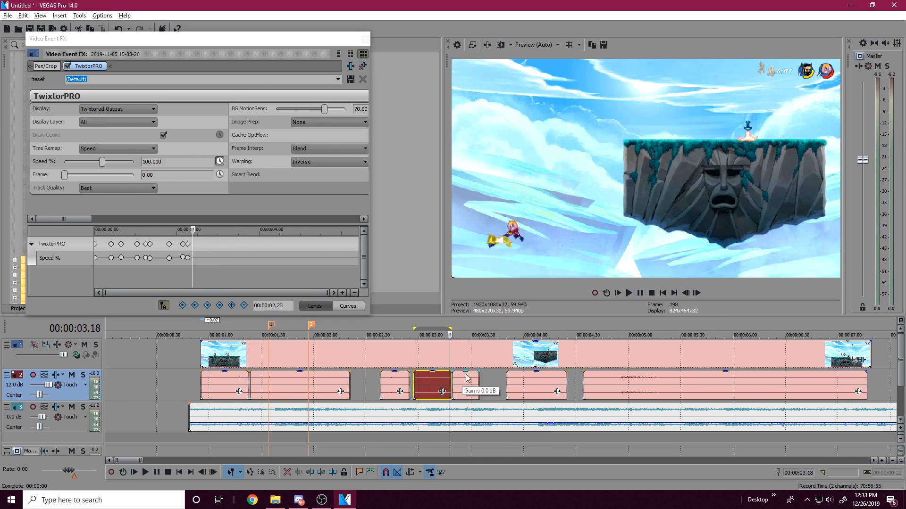
{"action": "key", "text": "space"}
{"action": "left_click_drag", "start_coordinate": [525, 379], "coordinate": [536, 377]}
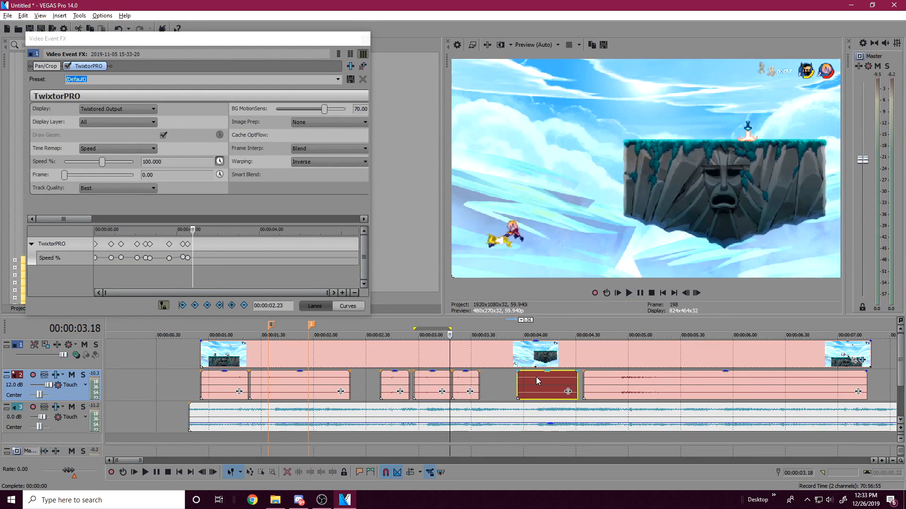
Step: Play from project time 00:00:03.18 and around 00:00:04.01 to compare the moved audio piece with the music
{"action": "scroll", "coordinate": [529, 386], "scroll_direction": "up", "scroll_amount": 3}
{"action": "key", "text": "space"}
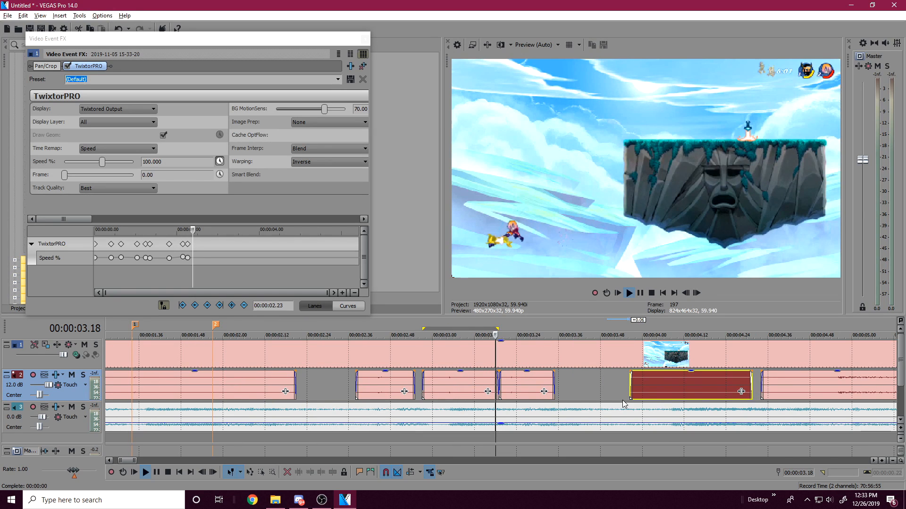
{"action": "key", "text": "space"}
{"action": "left_click", "coordinate": [663, 384]}
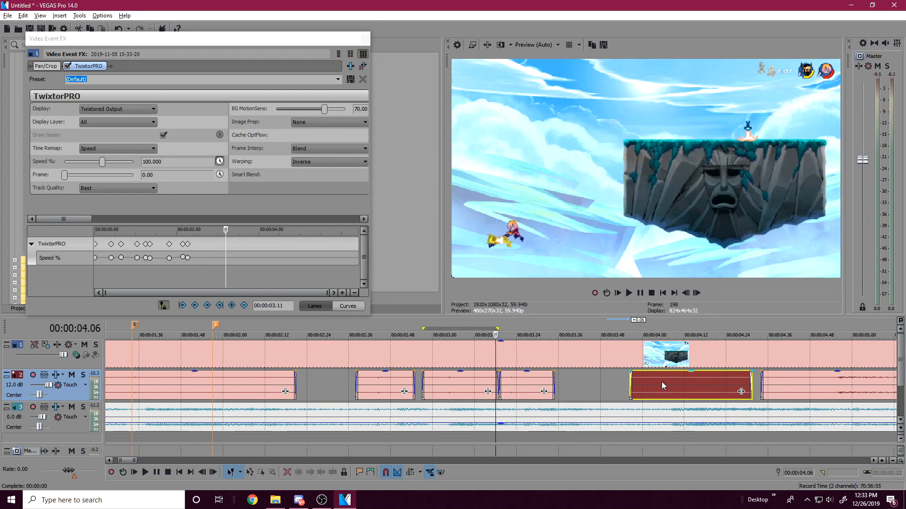
{"action": "key", "text": "space"}
{"action": "key", "text": "space"}
{"action": "key", "text": "space"}
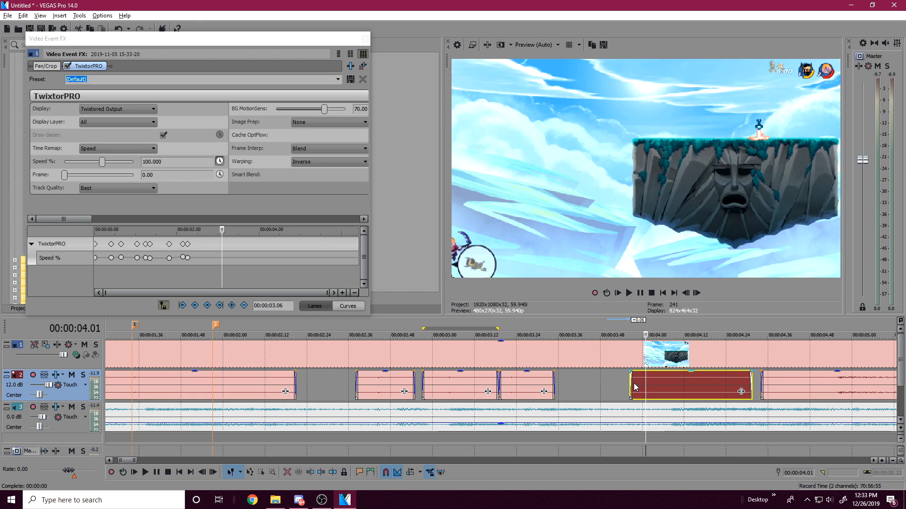
{"action": "left_click", "coordinate": [640, 293]}
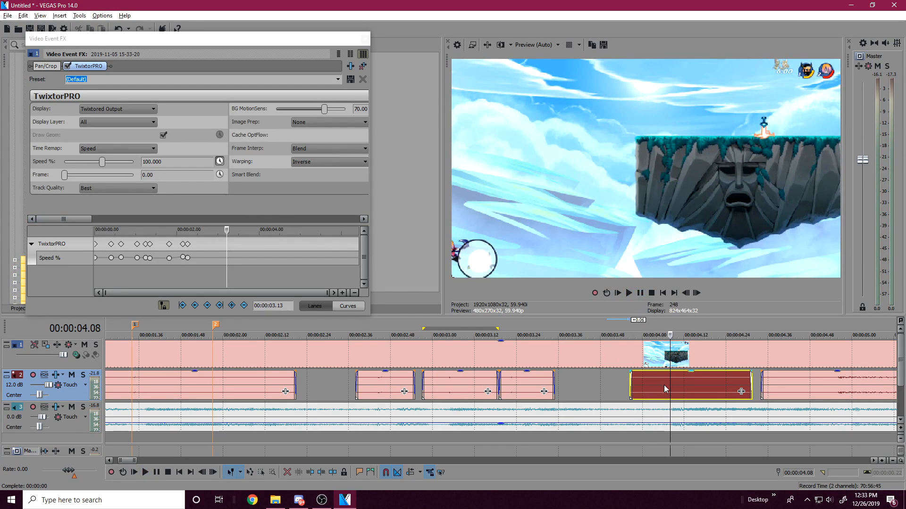
{"action": "left_click", "coordinate": [641, 385]}
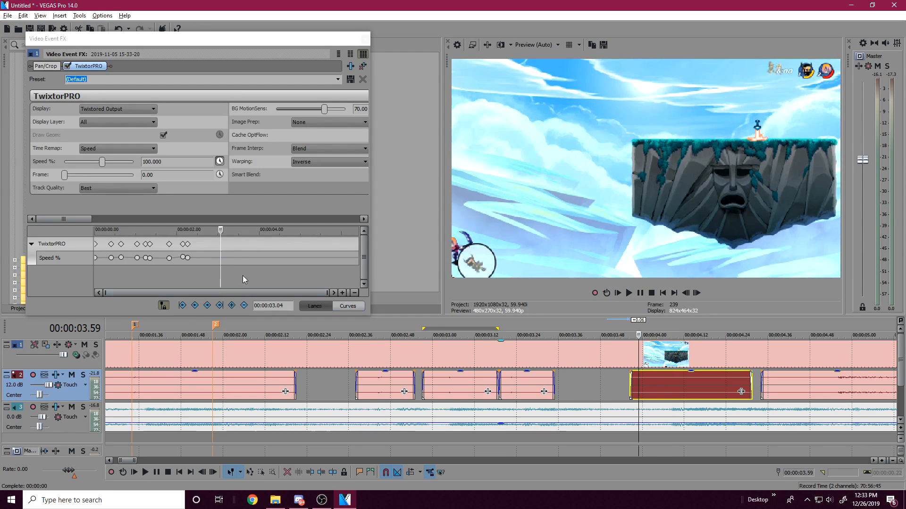
Step: Find the end of the hit in the effect timeline and add a Speed % keyframe of 100 at effect time 00:00:02.26
{"action": "left_click", "coordinate": [198, 255]}
{"action": "left_click", "coordinate": [202, 254]}
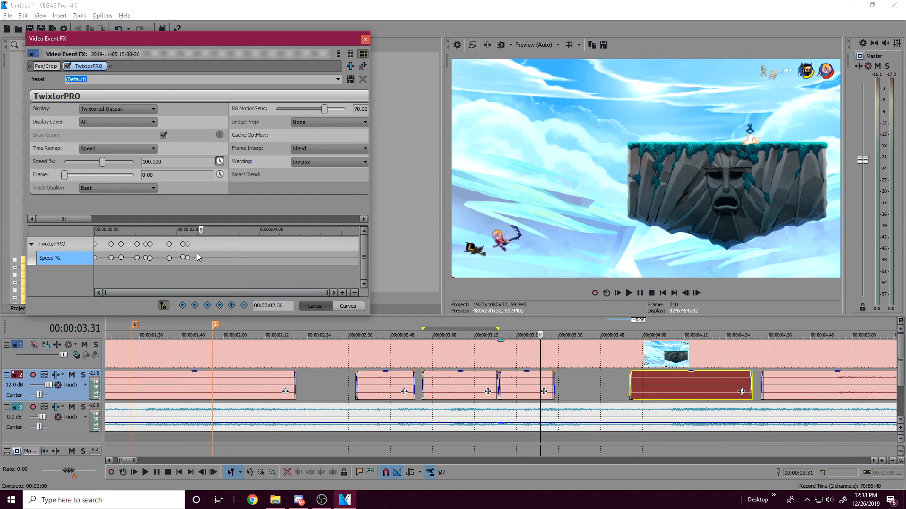
{"action": "left_click", "coordinate": [205, 251]}
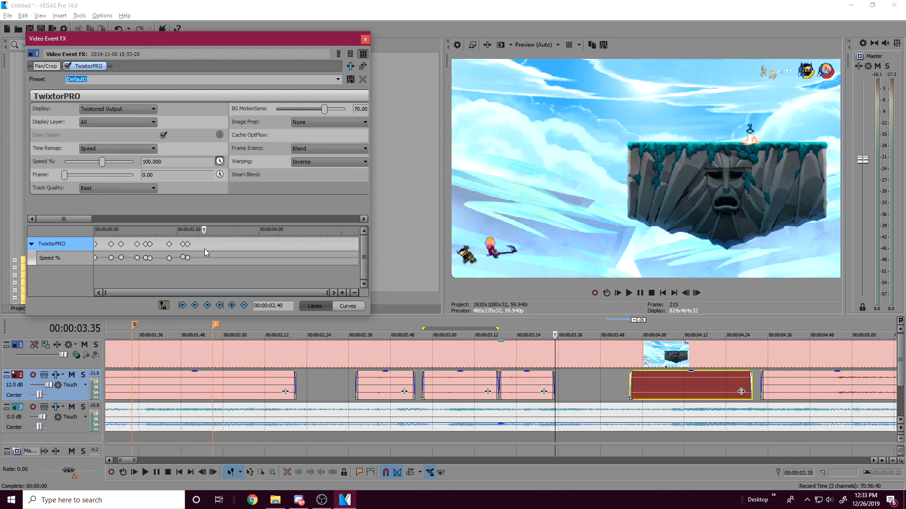
{"action": "left_click", "coordinate": [194, 248]}
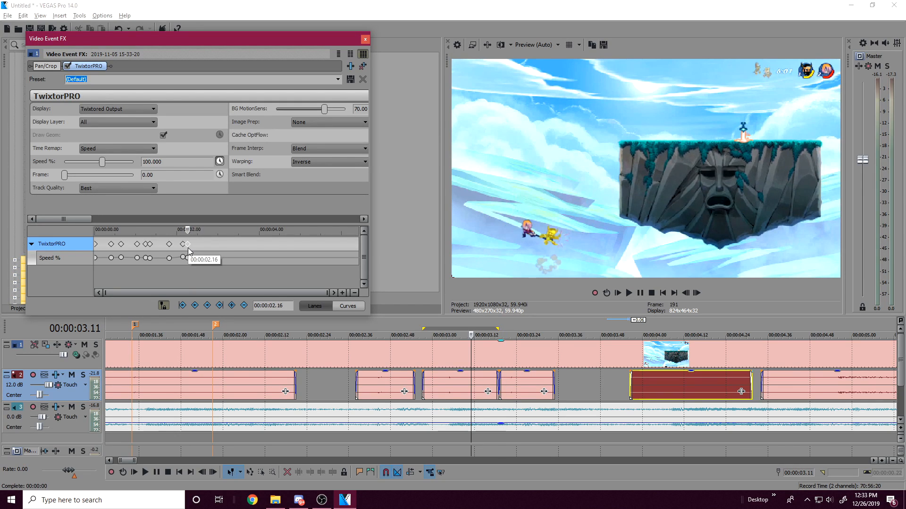
{"action": "left_click", "coordinate": [193, 248]}
{"action": "left_click", "coordinate": [197, 248]}
{"action": "left_click", "coordinate": [194, 248]}
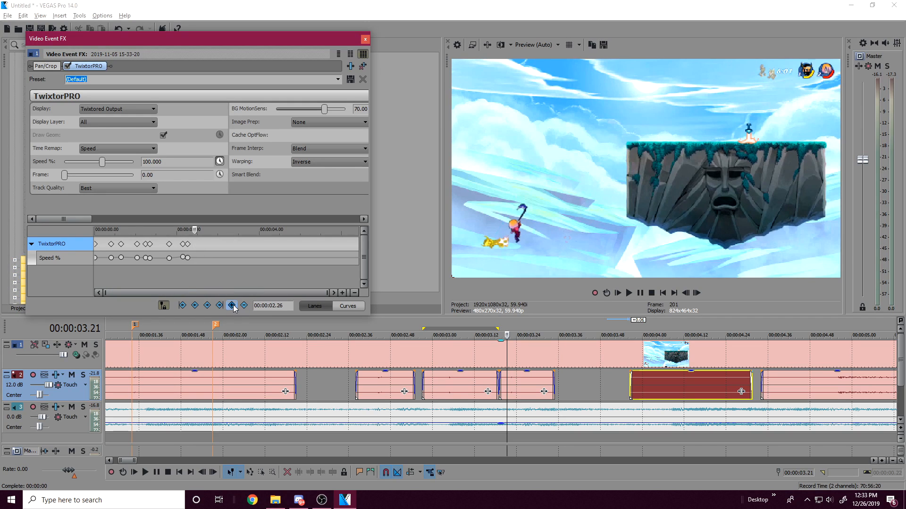
Step: Add a Speed % keyframe of 6.803 at effect time 00:00:02.42 and check the slowed section from project time 00:00:03.56 to 00:00:04.09
{"action": "left_click", "coordinate": [206, 252]}
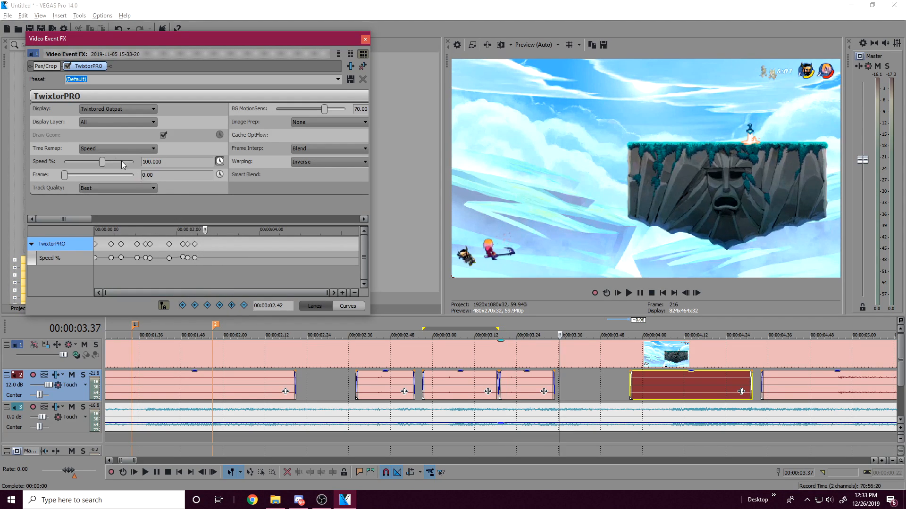
{"action": "left_click_drag", "start_coordinate": [103, 163], "coordinate": [100, 163]}
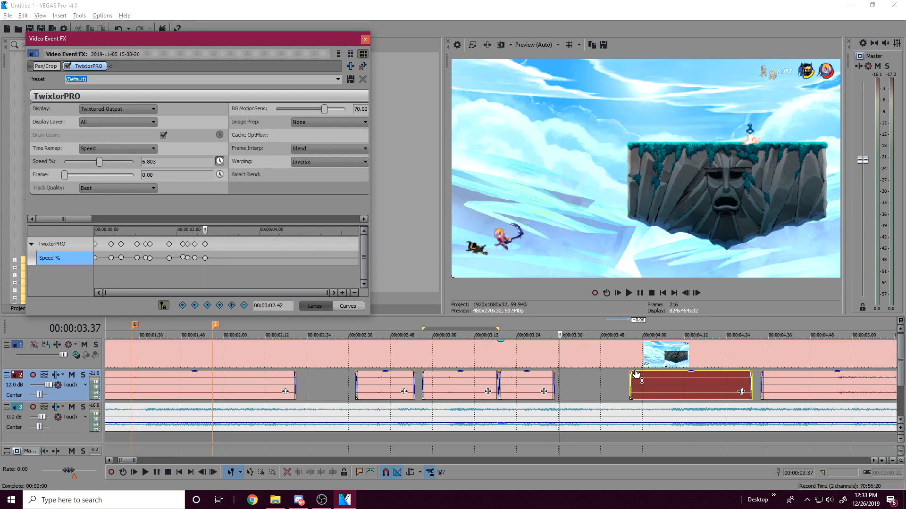
{"action": "left_click", "coordinate": [628, 365]}
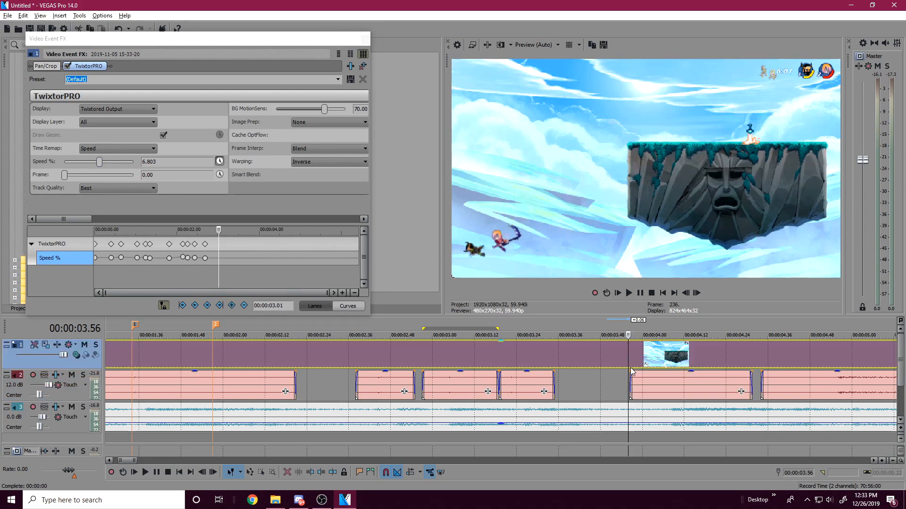
{"action": "left_click", "coordinate": [636, 366]}
{"action": "left_click", "coordinate": [652, 369]}
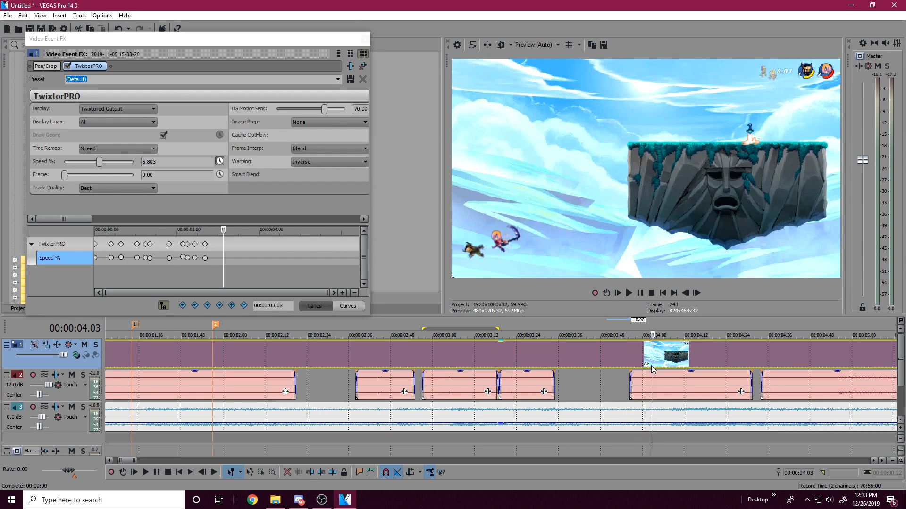
{"action": "left_click", "coordinate": [663, 368]}
{"action": "left_click", "coordinate": [673, 368]}
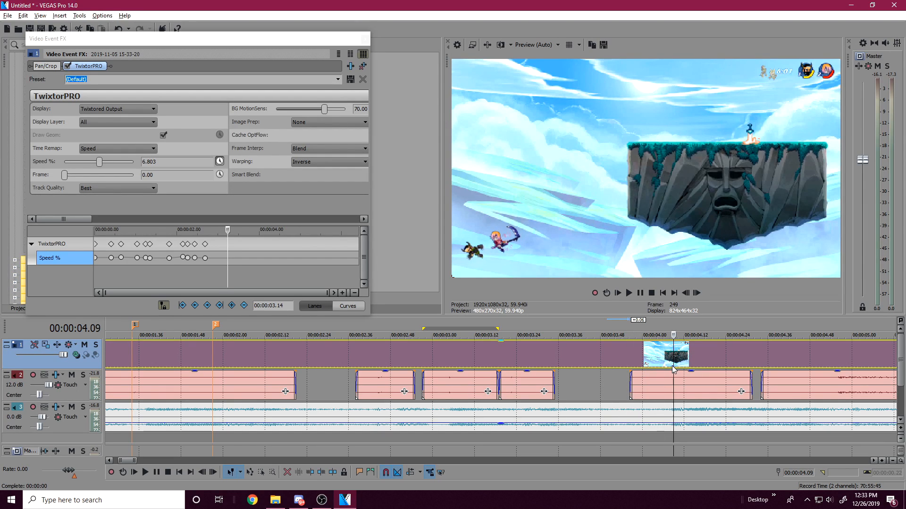
{"action": "left_click", "coordinate": [625, 358]}
{"action": "left_click", "coordinate": [629, 293]}
{"action": "left_click", "coordinate": [640, 293]}
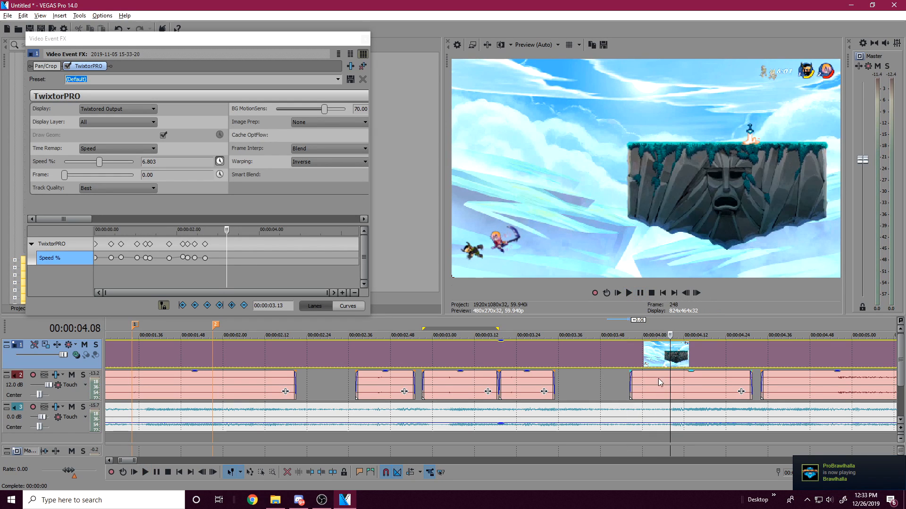
Step: Play to the hit in the moved audio piece and add a Speed % keyframe of 74.830 at effect time 00:00:03.09
{"action": "scroll", "coordinate": [658, 383], "scroll_direction": "up", "scroll_amount": 2}
{"action": "left_click", "coordinate": [469, 382]}
{"action": "key", "text": "space"}
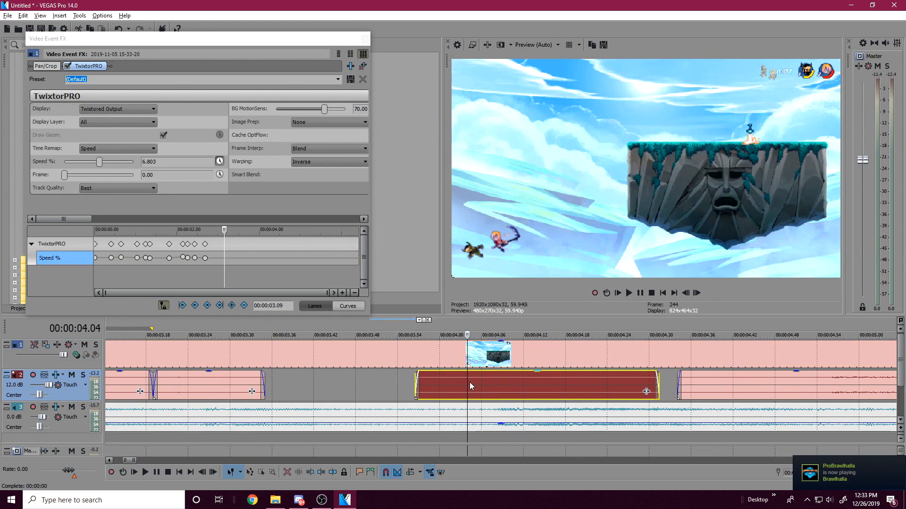
{"action": "key", "text": "space"}
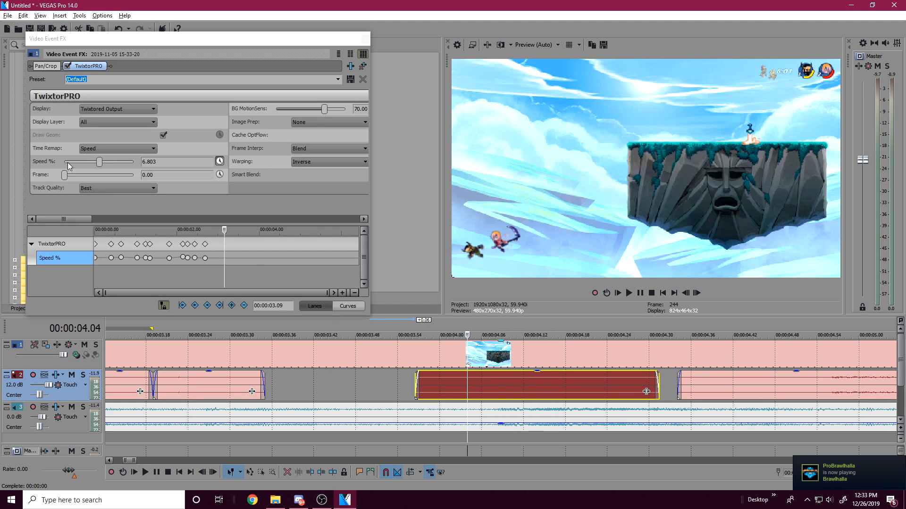
{"action": "left_click_drag", "start_coordinate": [99, 162], "coordinate": [103, 161]}
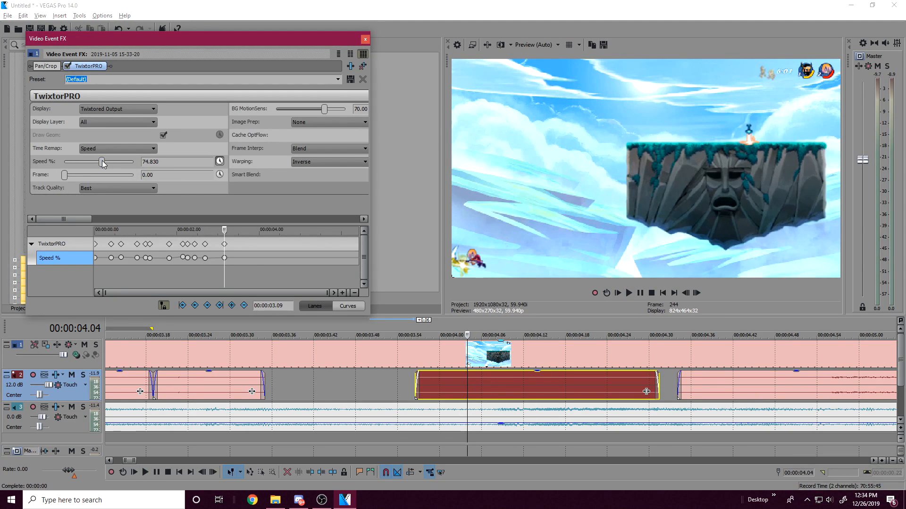
Step: Play the section from project time 00:00:03.52 to check the speed ramp into the hit
{"action": "left_click", "coordinate": [413, 378]}
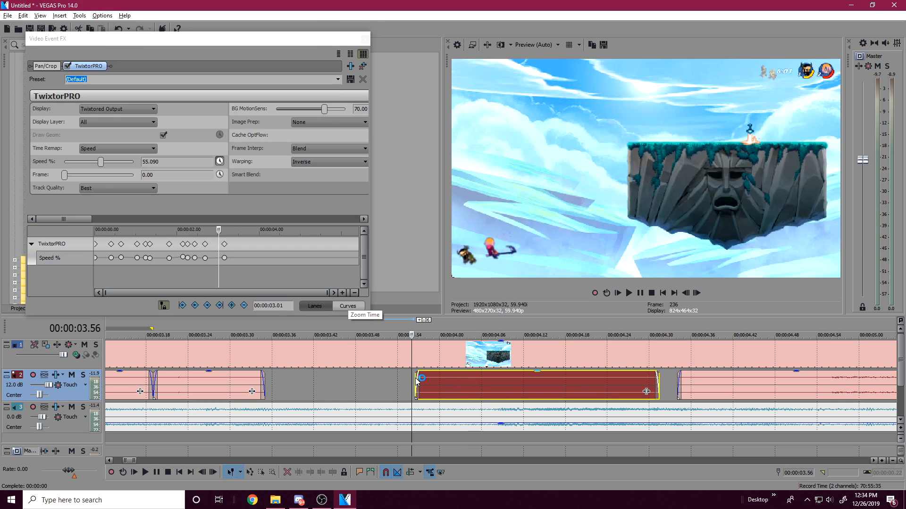
{"action": "left_click", "coordinate": [380, 356]}
{"action": "key", "text": "space"}
{"action": "key", "text": "space"}
{"action": "key", "text": "space"}
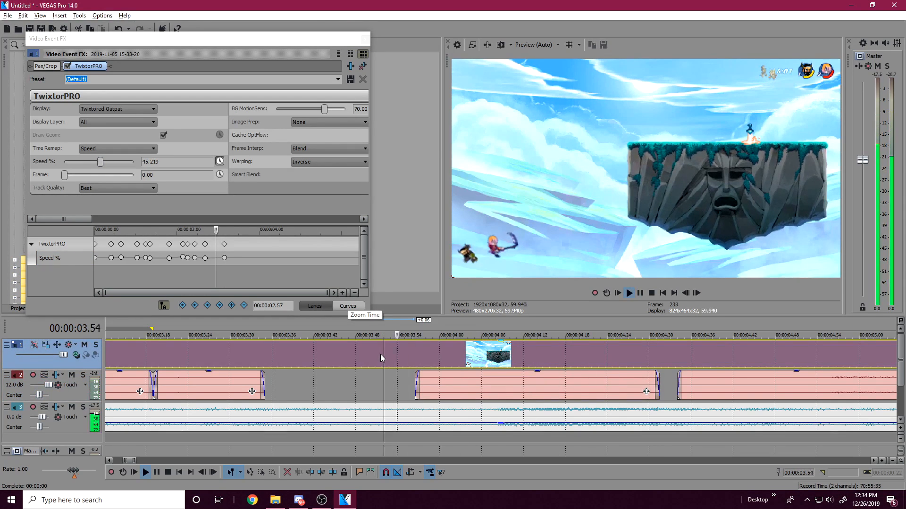
{"action": "key", "text": "space"}
Step: Examine the last gameplay audio pieces and the matching video between project times 00:00:04.24 and 00:00:05.17
{"action": "scroll", "coordinate": [643, 384], "scroll_direction": "down", "scroll_amount": 5}
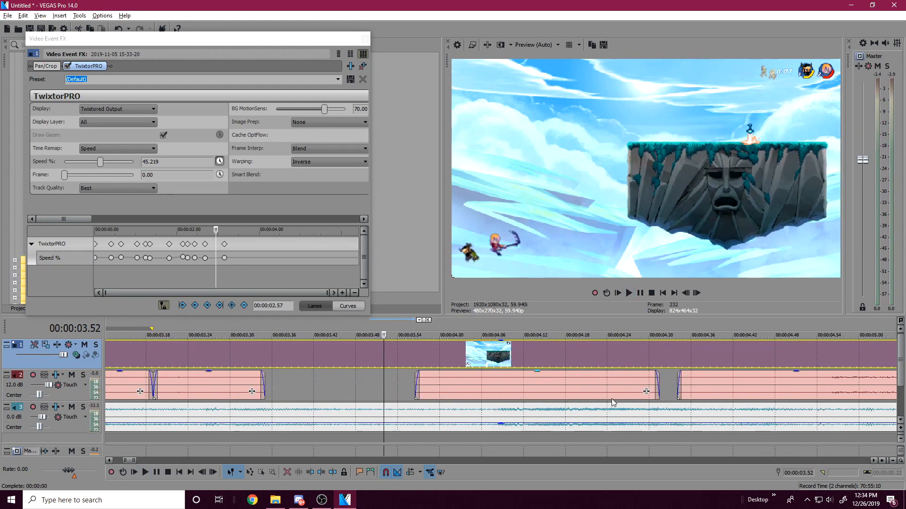
{"action": "left_click", "coordinate": [642, 384]}
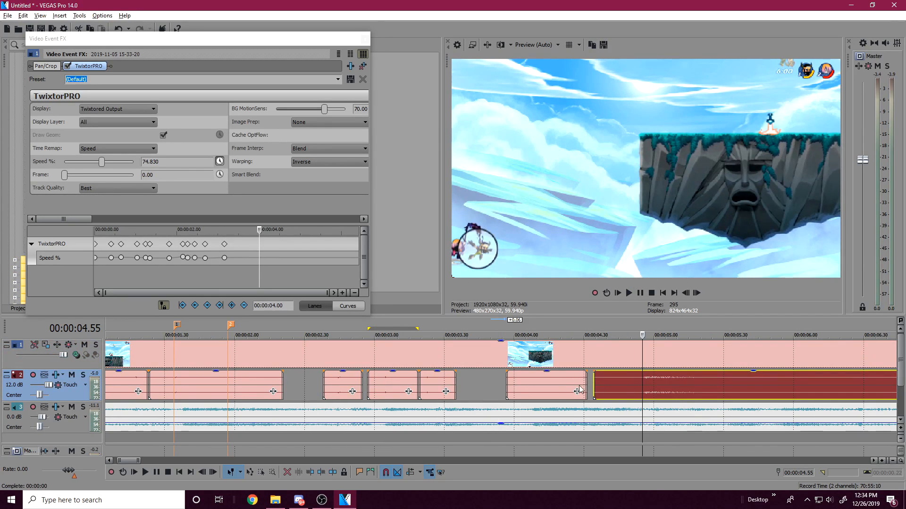
{"action": "left_click", "coordinate": [569, 375]}
{"action": "key", "text": "space"}
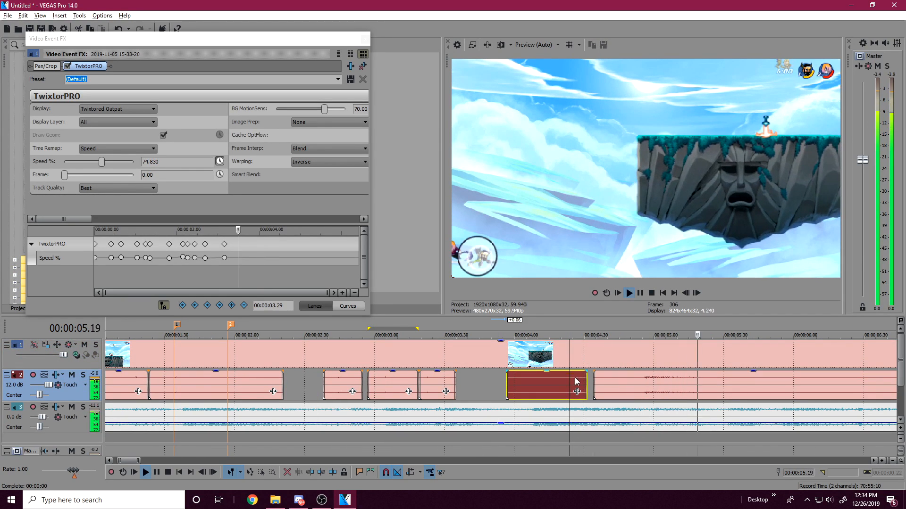
{"action": "key", "text": "space"}
{"action": "left_click", "coordinate": [644, 382]}
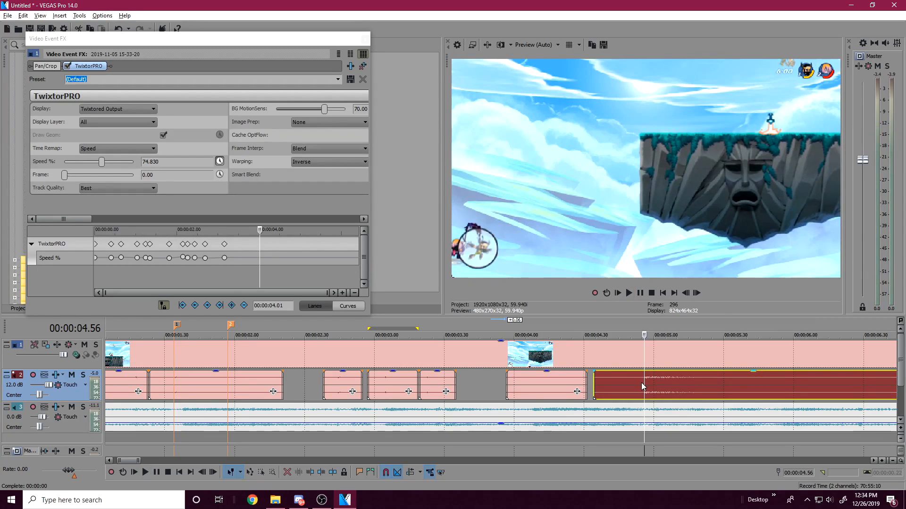
{"action": "left_click", "coordinate": [693, 387]}
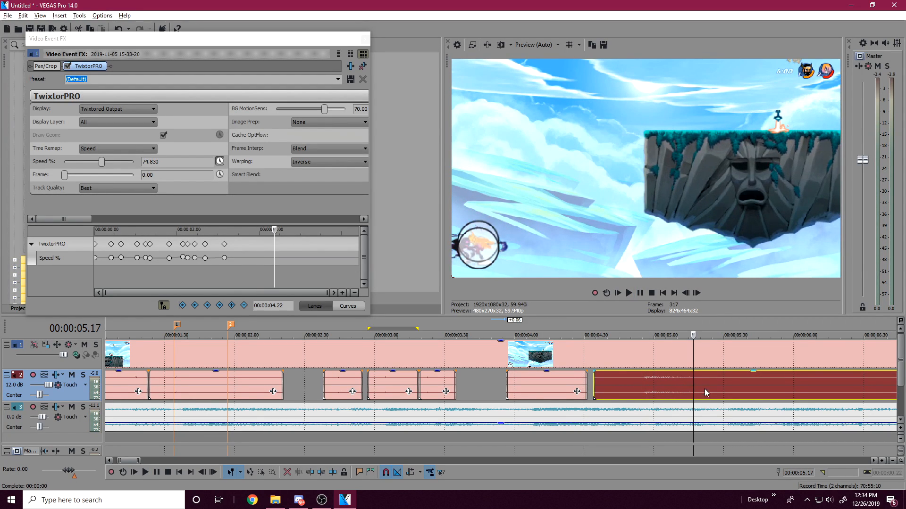
Step: Locate the hit in the last gameplay audio piece and add a Speed % keyframe of 115.646 at effect time 00:00:04.01
{"action": "left_click", "coordinate": [731, 416]}
{"action": "left_click", "coordinate": [749, 414]}
{"action": "left_click", "coordinate": [642, 383]}
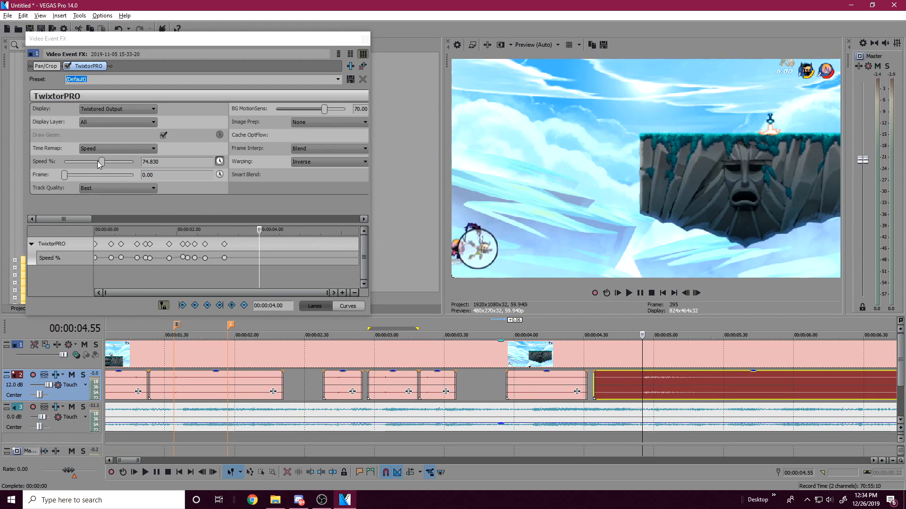
{"action": "left_click", "coordinate": [640, 293]}
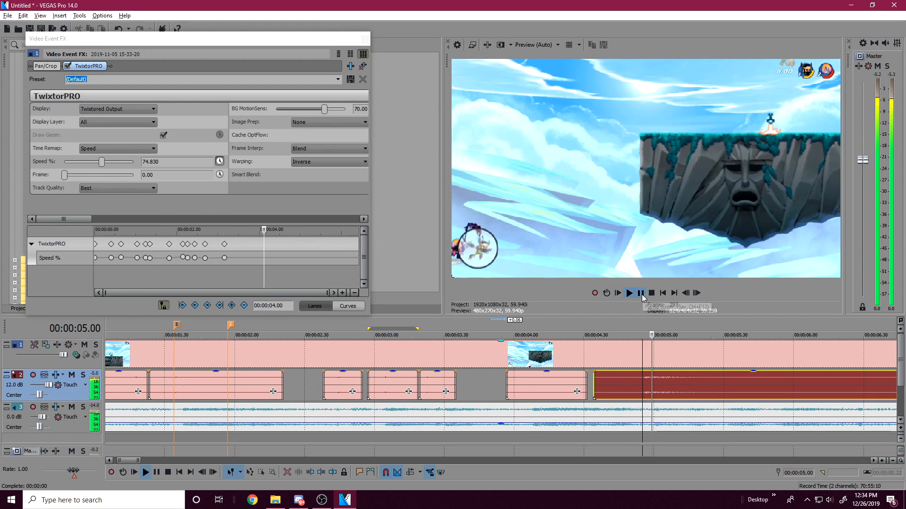
{"action": "left_click", "coordinate": [644, 381]}
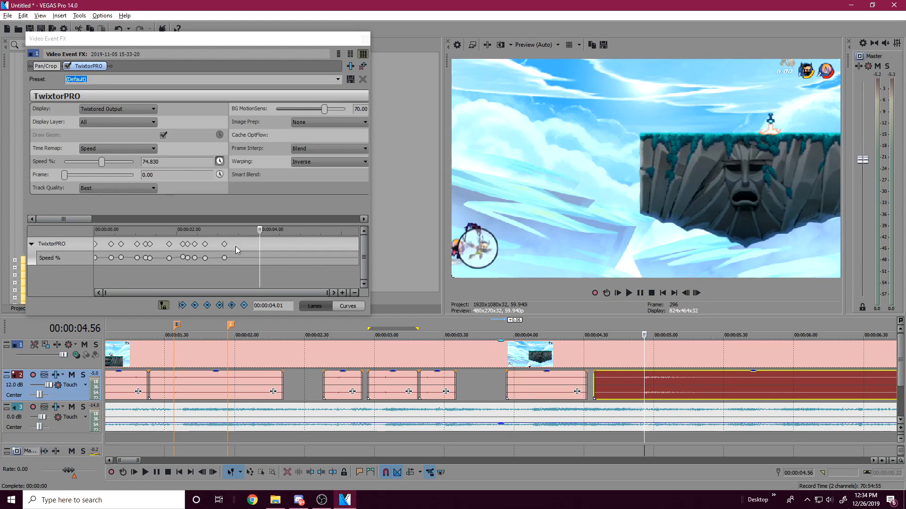
{"action": "left_click_drag", "start_coordinate": [102, 161], "coordinate": [103, 165]}
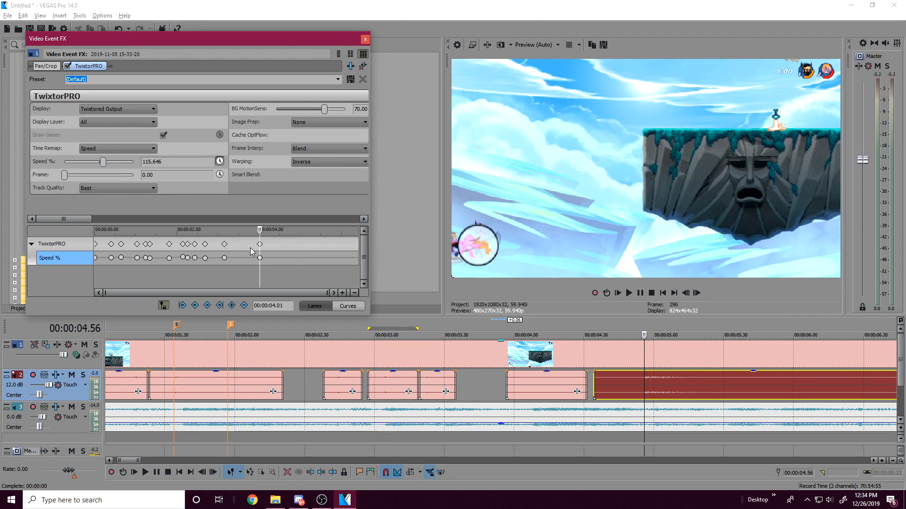
Step: Add a Speed % keyframe of 100 just after the one at effect time 00:00:04.01 and close the effect window
{"action": "left_click", "coordinate": [264, 246]}
{"action": "double_click", "coordinate": [155, 161]}
{"action": "type", "text": "100"}
{"action": "key", "text": "Return"}
{"action": "left_click", "coordinate": [664, 357]}
{"action": "scroll", "coordinate": [619, 367], "scroll_direction": "down", "scroll_amount": 4}
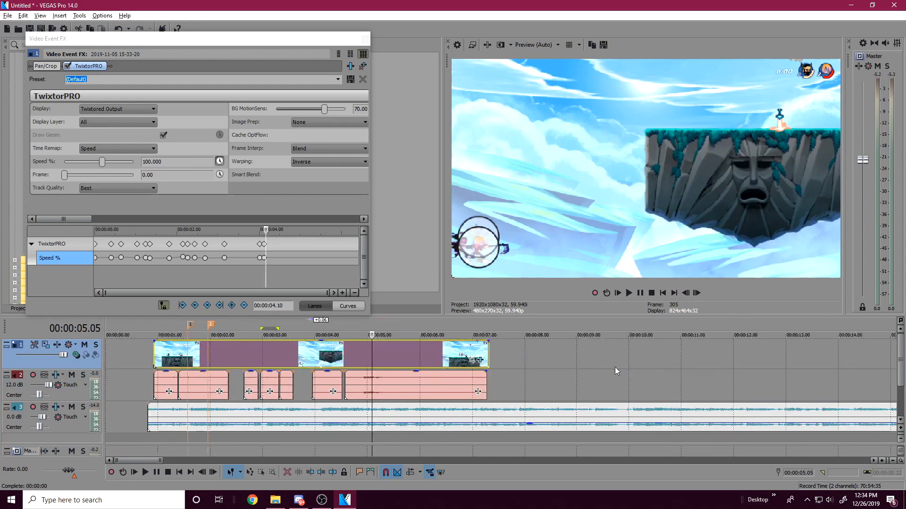
{"action": "left_click", "coordinate": [365, 39]}
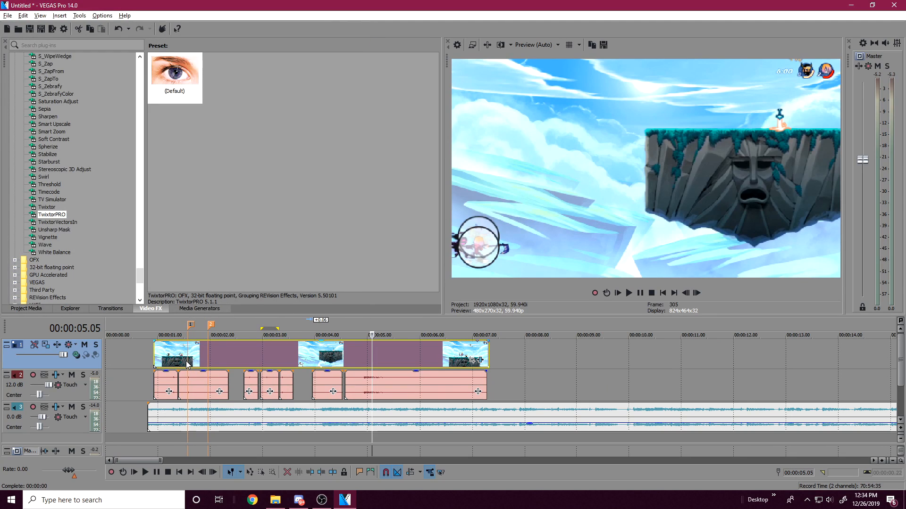
Step: Play the synced clip and select the time range from the clip's start to project time 00:00:05.47
{"action": "key", "text": "space"}
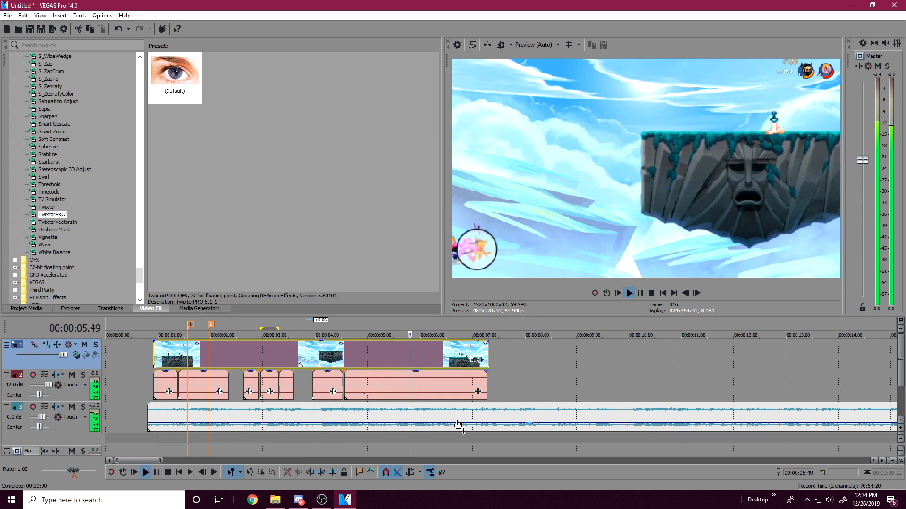
{"action": "key", "text": "space"}
{"action": "left_click", "coordinate": [173, 358]}
{"action": "left_click_drag", "start_coordinate": [172, 334], "coordinate": [408, 346]}
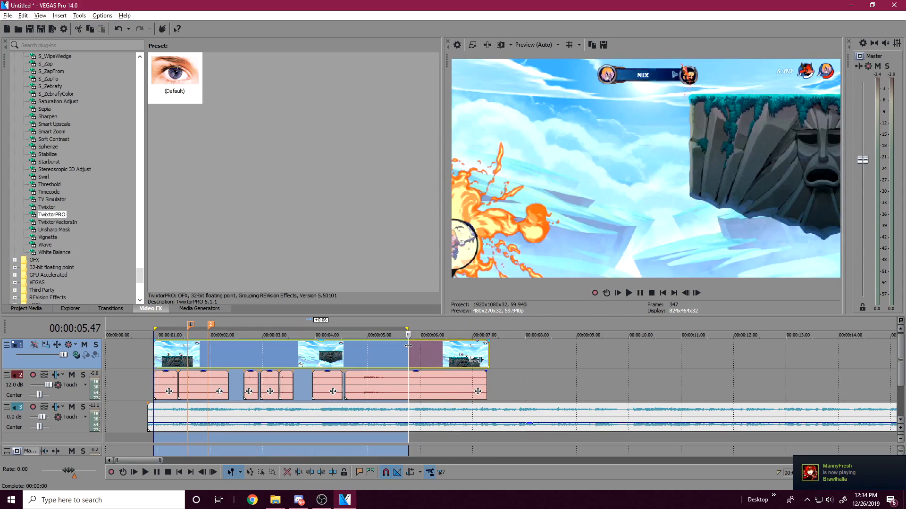